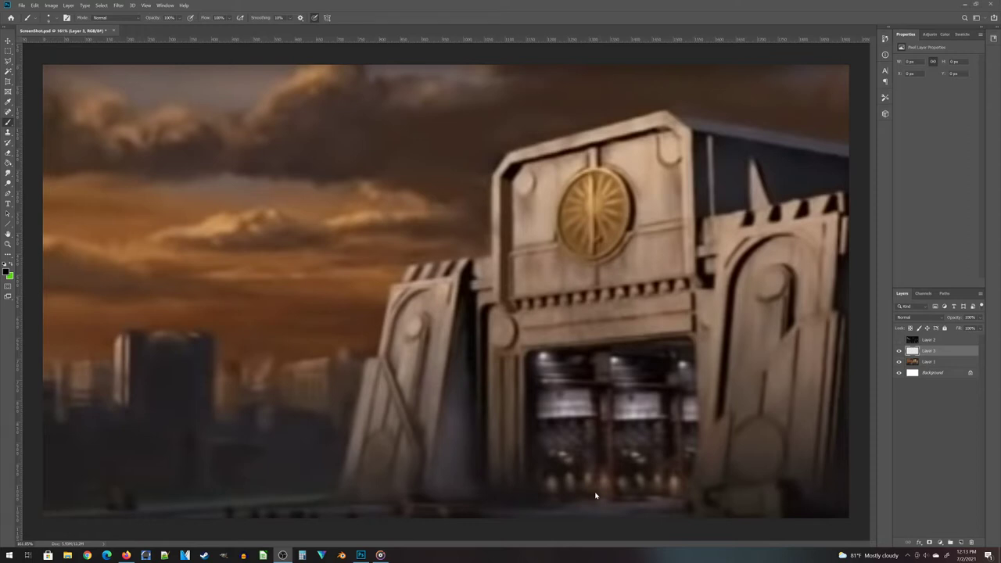
Show the dark hangar interior on Layer 2 and move sketch Layer 3 above it
left_click(898, 341)
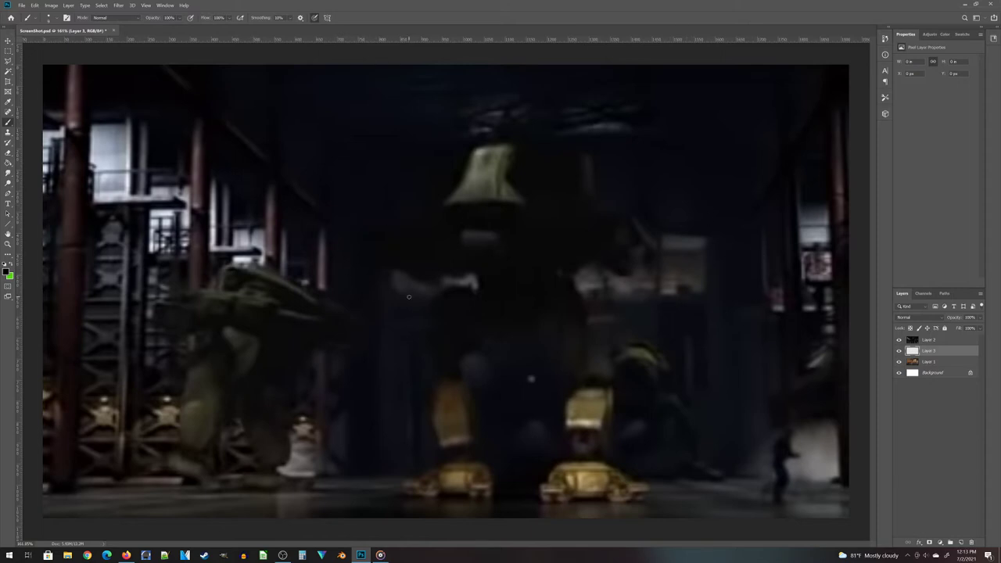
key("ctrl+bracketright")
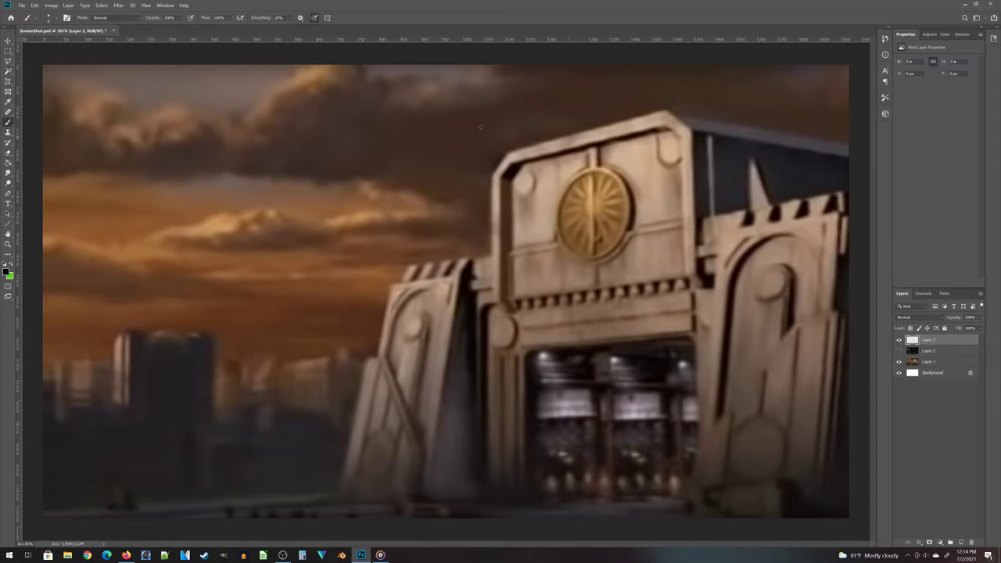
Sketch rough black wall edges and horizontal strokes across the door-frame section
left_click_drag(290, 138, 299, 153)
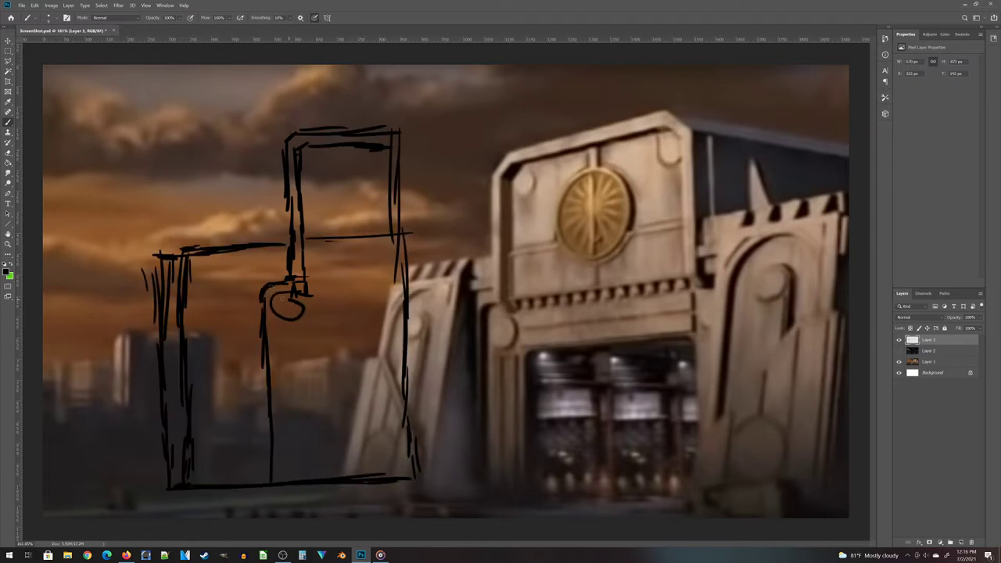
mouse_move(288, 291)
left_mouse_down()
mouse_move(300, 313)
mouse_move(274, 311)
mouse_move(290, 324)
left_mouse_up()
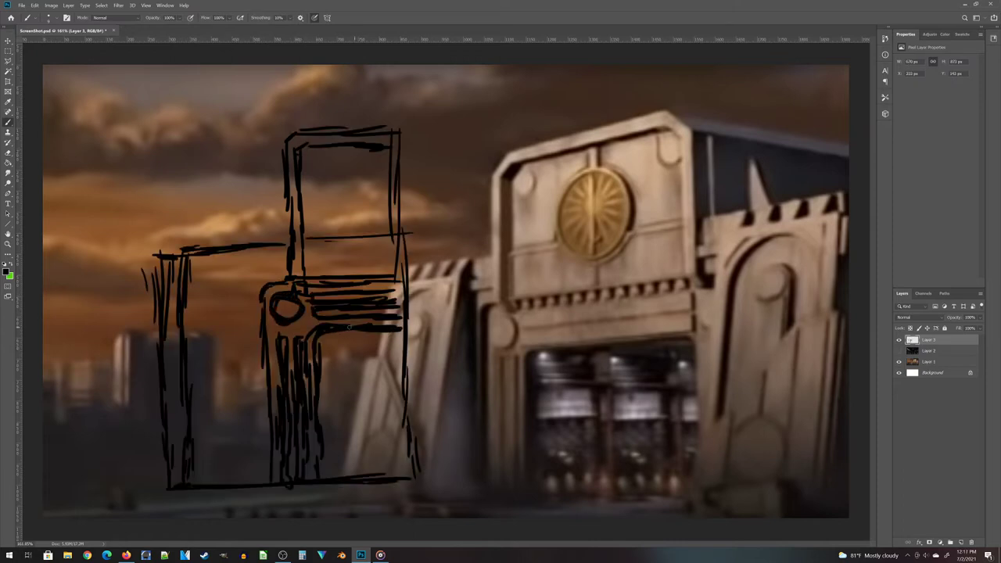
left_click_drag(316, 335, 308, 416)
left_click_drag(399, 355, 322, 355)
left_click_drag(392, 369, 326, 372)
left_click_drag(396, 386, 324, 390)
mouse_move(387, 399)
left_mouse_down()
mouse_move(324, 401)
mouse_move(317, 416)
left_mouse_up()
left_click_drag(398, 423, 326, 425)
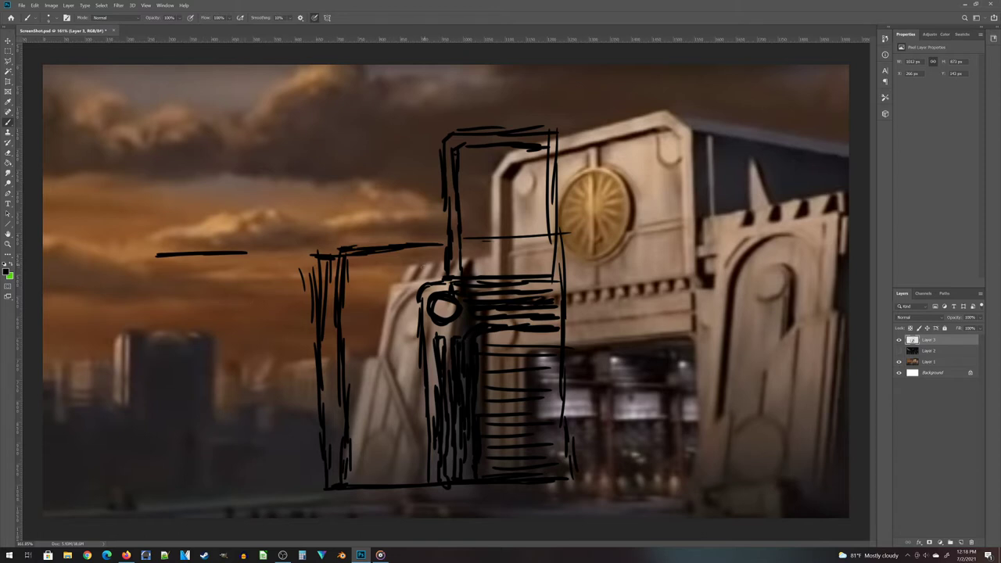
Outline the left pillar's sides and base, then thicken and detail the tower top
left_click_drag(151, 255, 156, 483)
left_click_drag(151, 490, 255, 493)
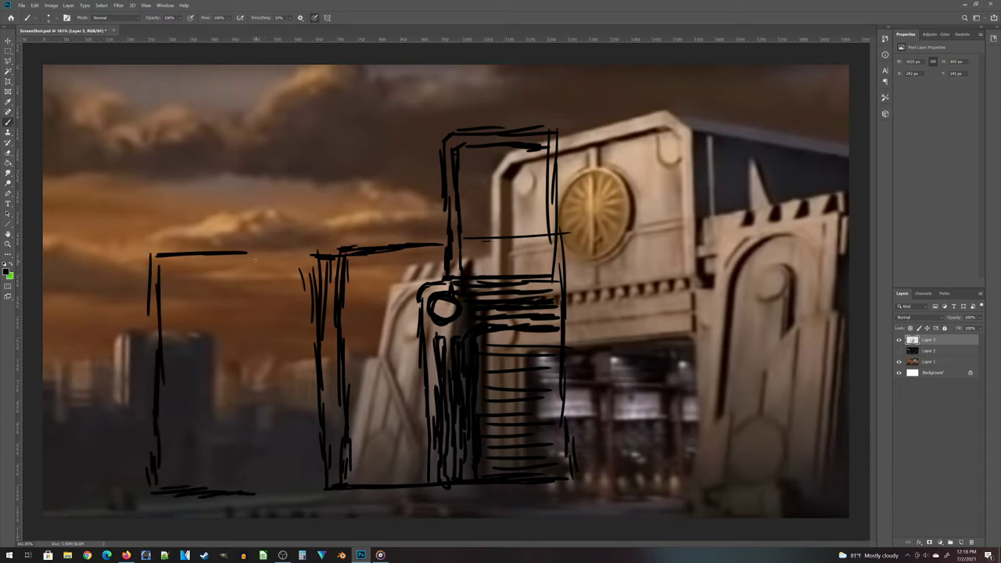
left_click_drag(255, 260, 252, 380)
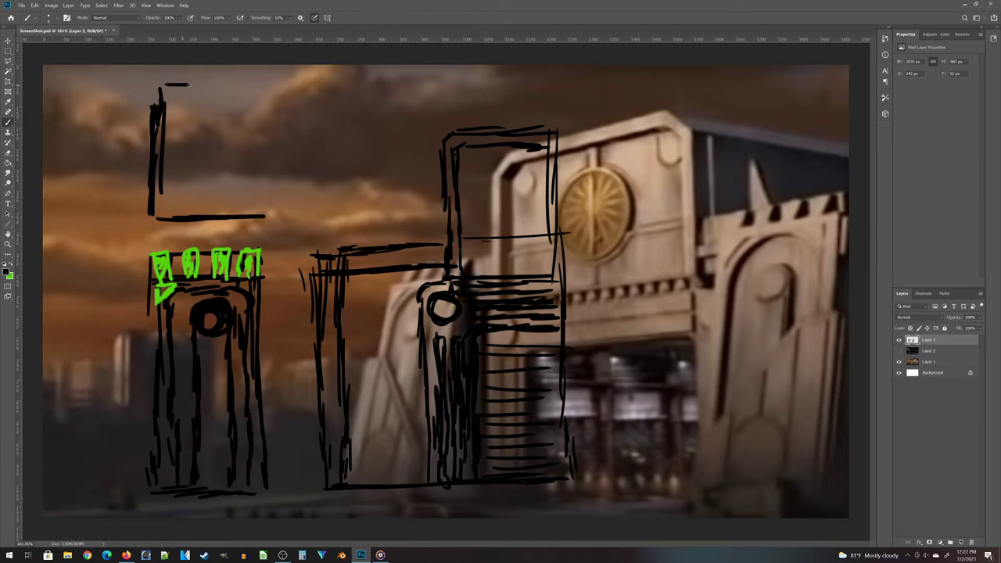
left_click_drag(165, 86, 191, 93)
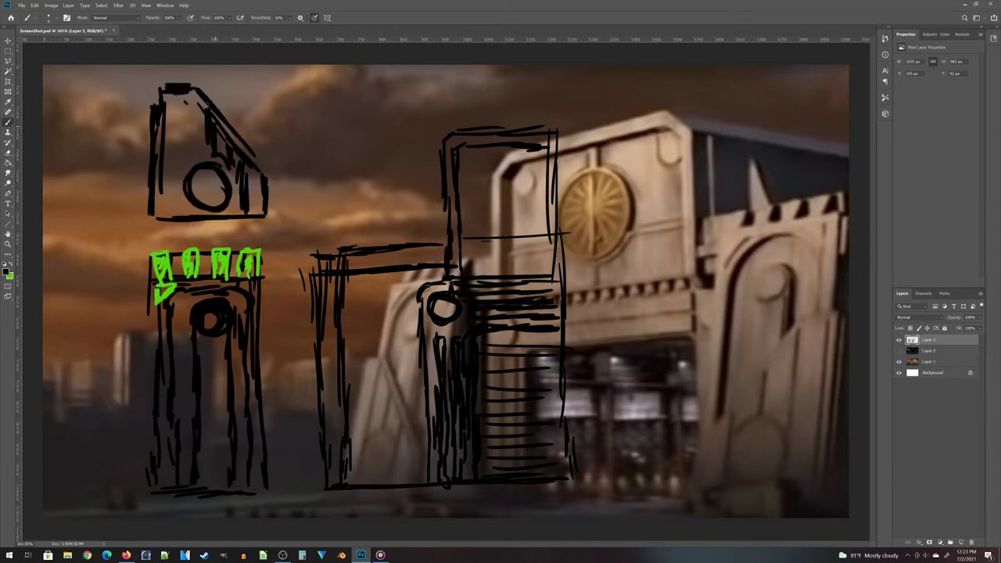
mouse_move(203, 103)
left_mouse_down()
mouse_move(188, 124)
mouse_move(202, 149)
left_mouse_up()
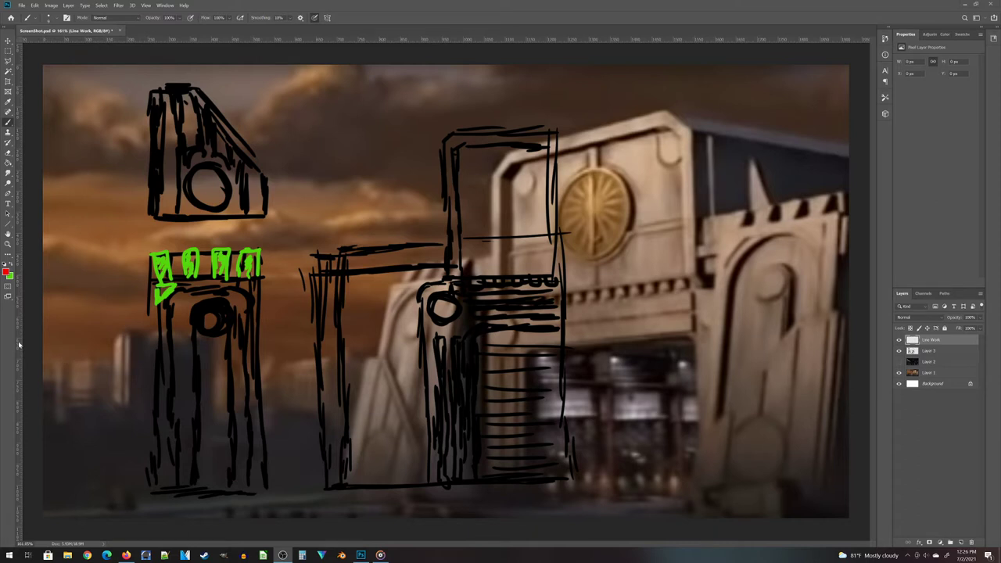
Add vertical and horizontal guides along the door frame, wall top and inner wall edges
left_click_drag(22, 313, 558, 307)
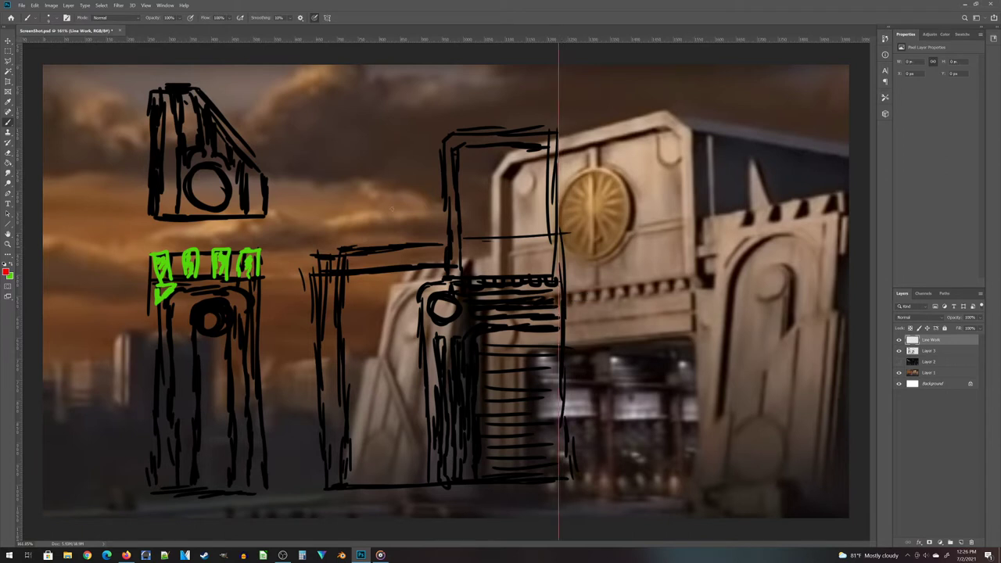
left_click_drag(382, 39, 442, 134)
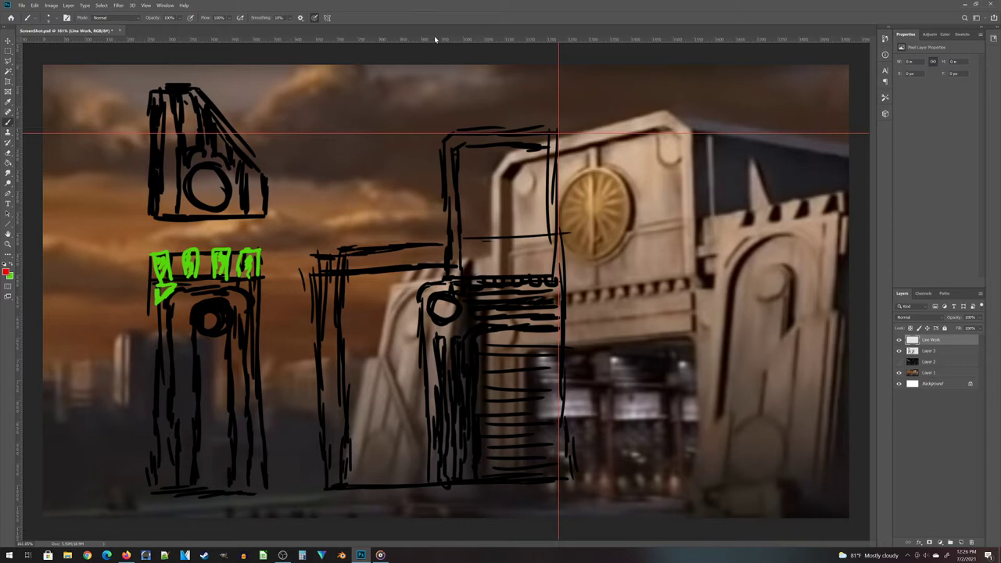
left_click_drag(435, 40, 486, 131)
left_click_drag(470, 39, 470, 246)
left_click_drag(16, 360, 317, 359)
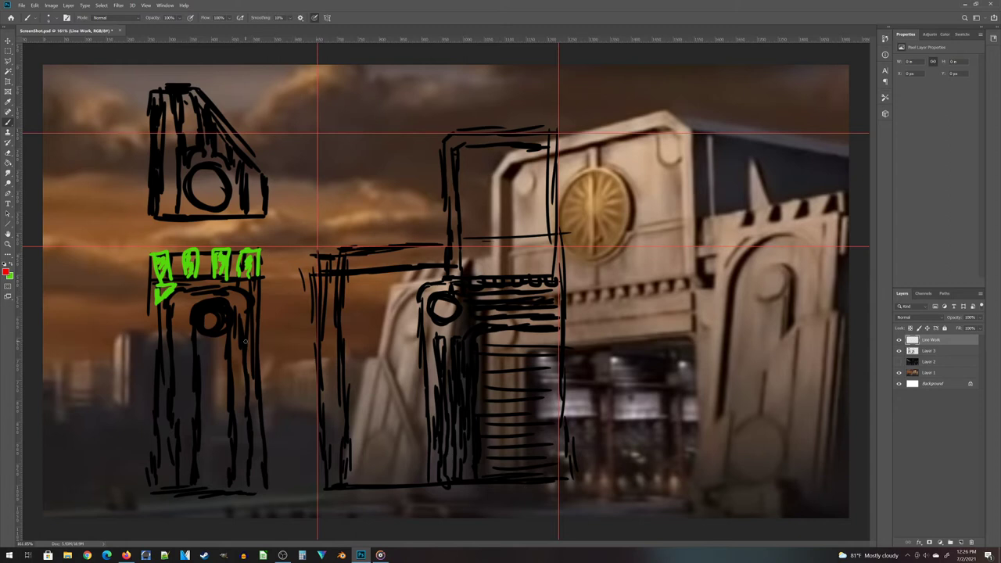
left_click(146, 6)
mouse_move(155, 169)
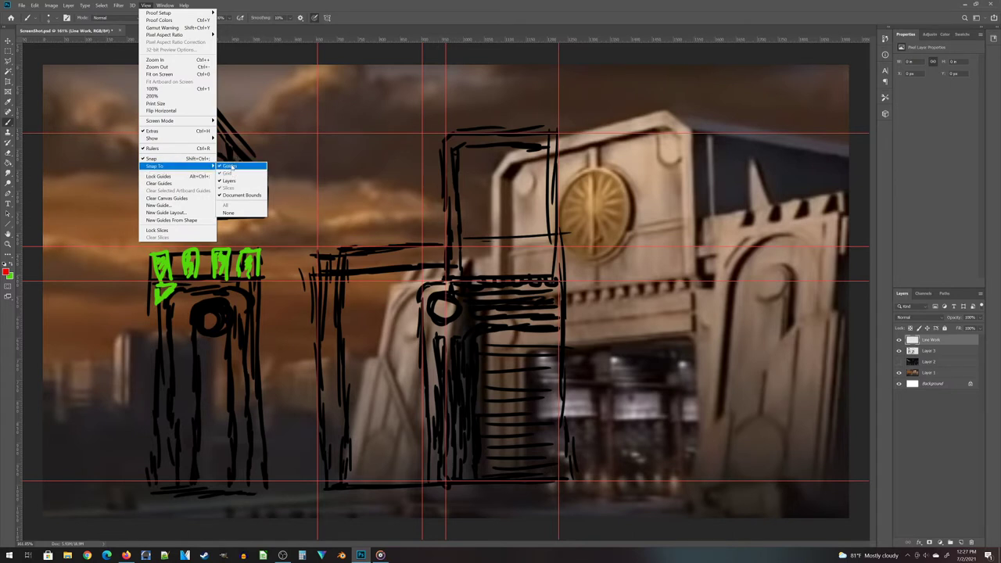
Snap to guides, trace red straight hangar lines on Line Work, and hide Layers 1 and 3
left_click(229, 167)
left_click(558, 480, "shift")
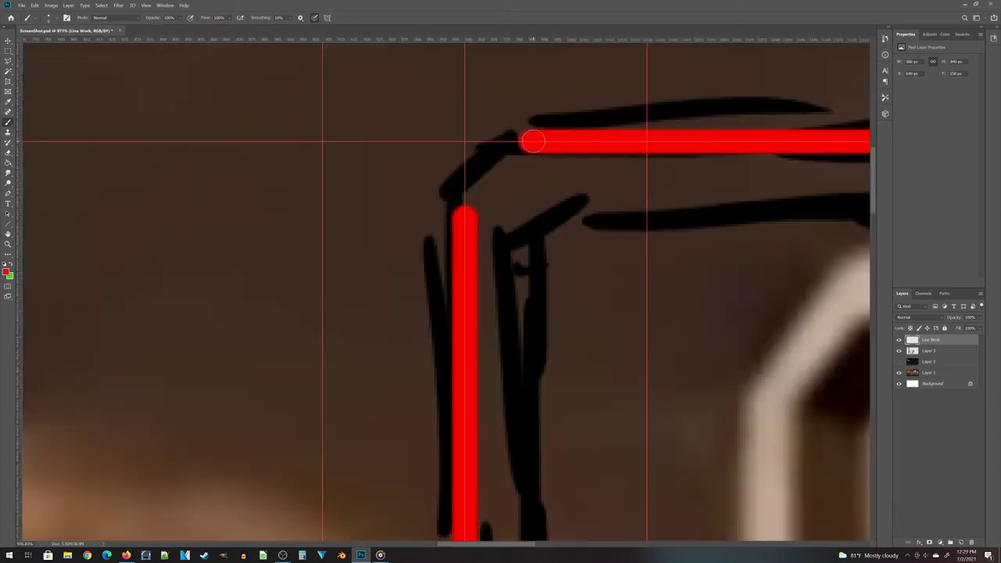
left_click(462, 212, "shift")
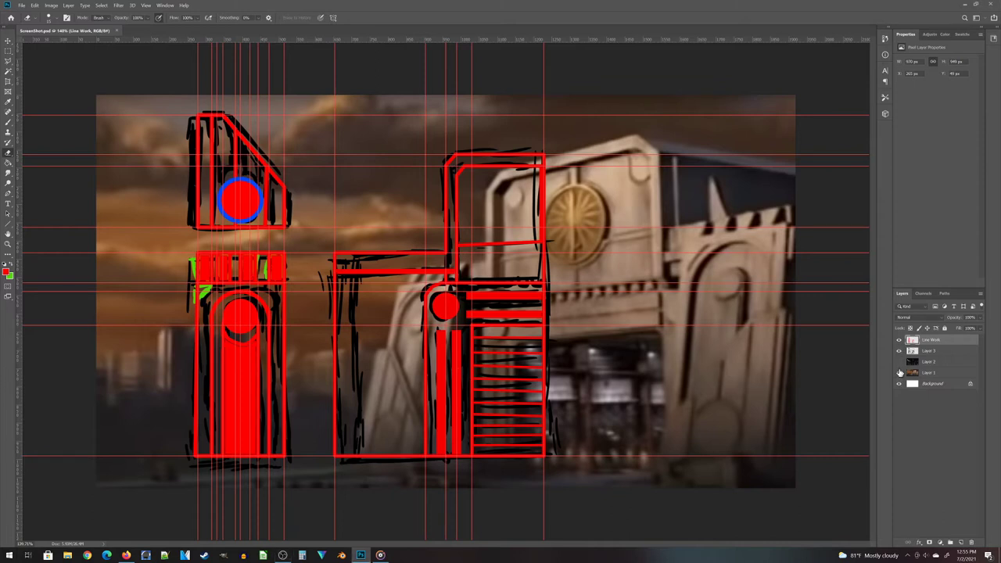
left_click(899, 372)
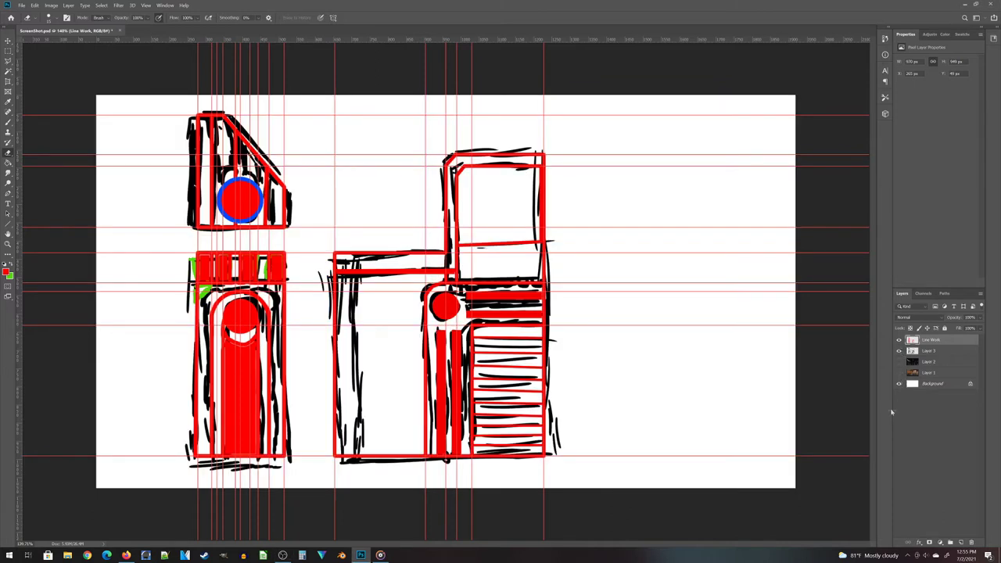
left_click(898, 351)
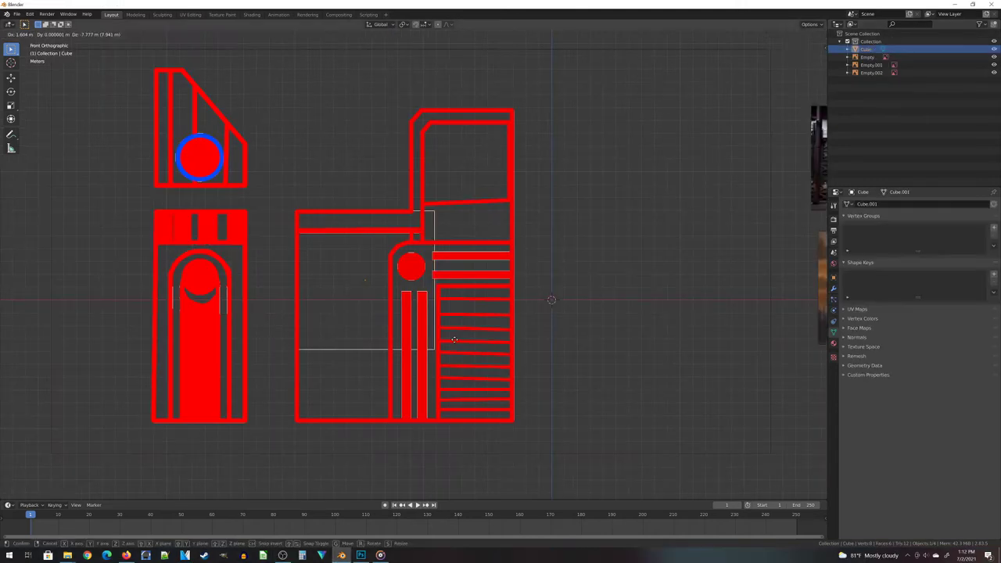
Move the outline object along X and stretch it vertically on Z
key("g")
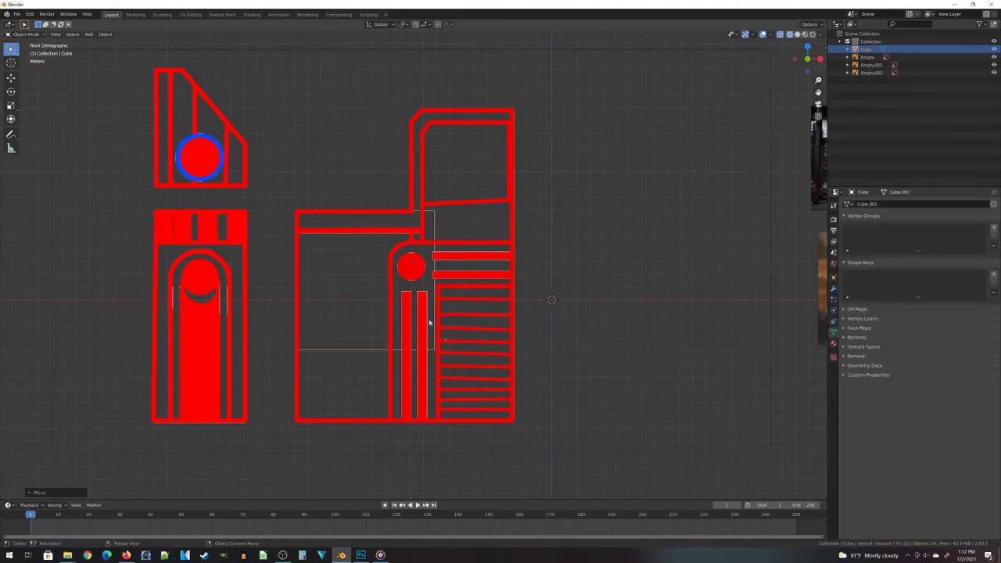
key("x")
left_click(466, 320)
scroll(466, 321, "up", 1)
key("s")
key("z")
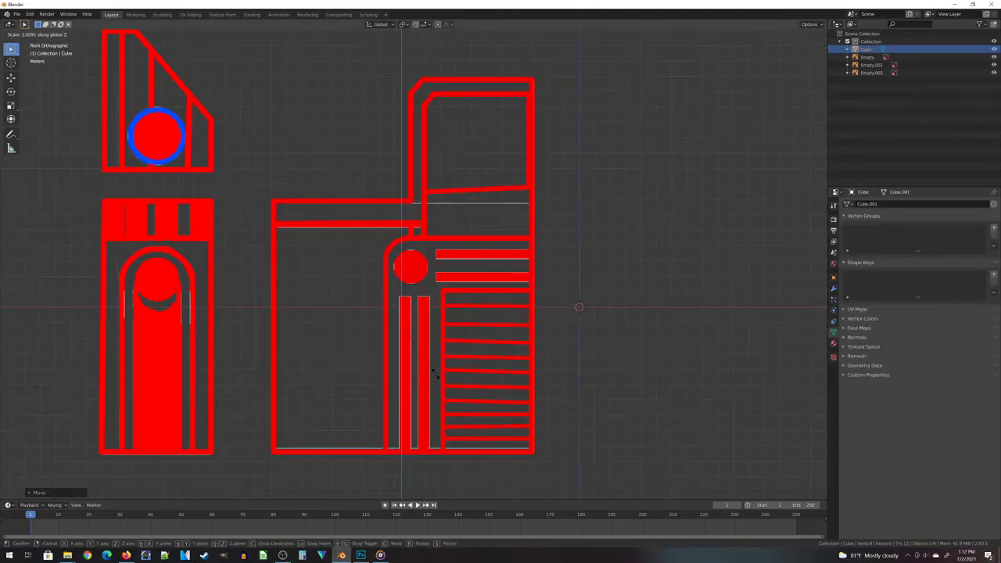
left_click(432, 379)
Duplicate the outline as Cube.001 and raise it along Z over the upper door frame
key("shift+d")
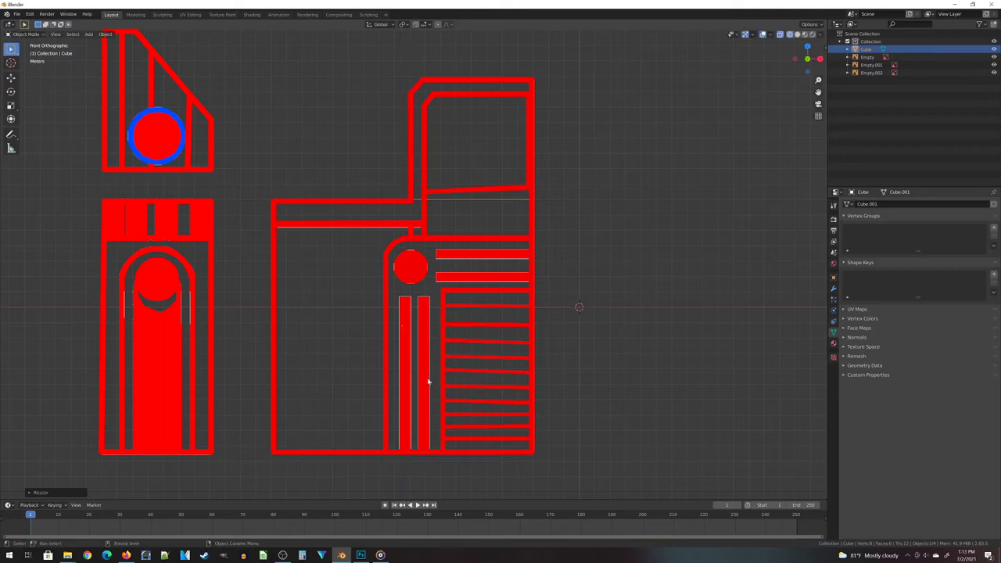
scroll(436, 290, "up", 1)
key("s")
key("z")
right_click(602, 219)
scroll(450, 429, "up", 1)
key("g")
key("z")
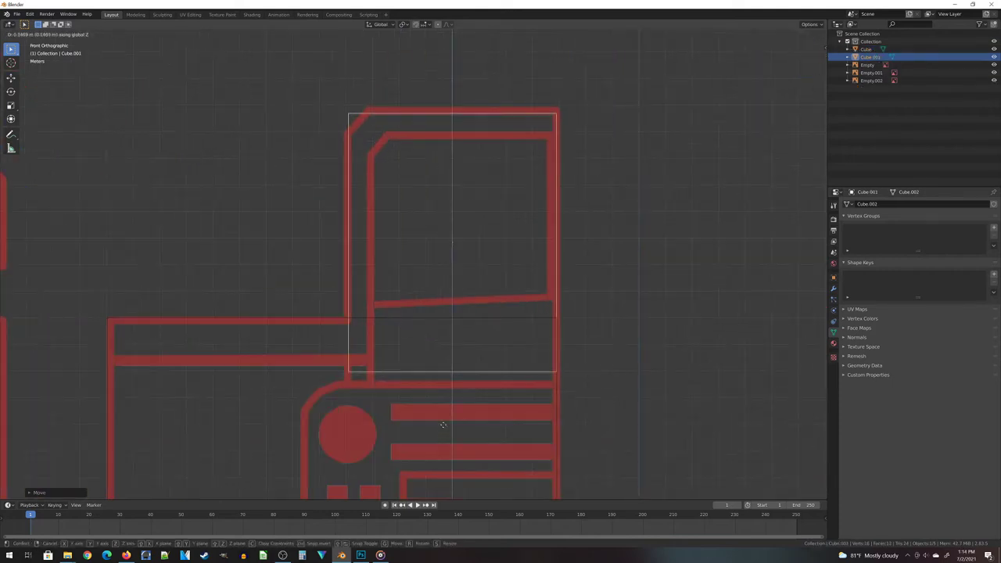
left_click(441, 420)
scroll(337, 141, "down", 5)
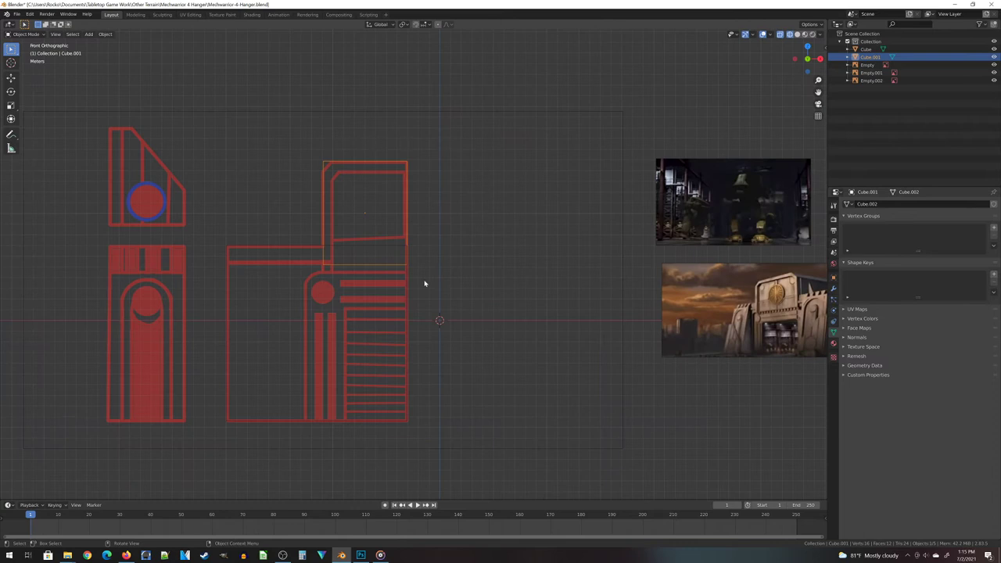
Zoom and pan the view to frame the door top and all outlines
scroll(422, 280, "up", 3)
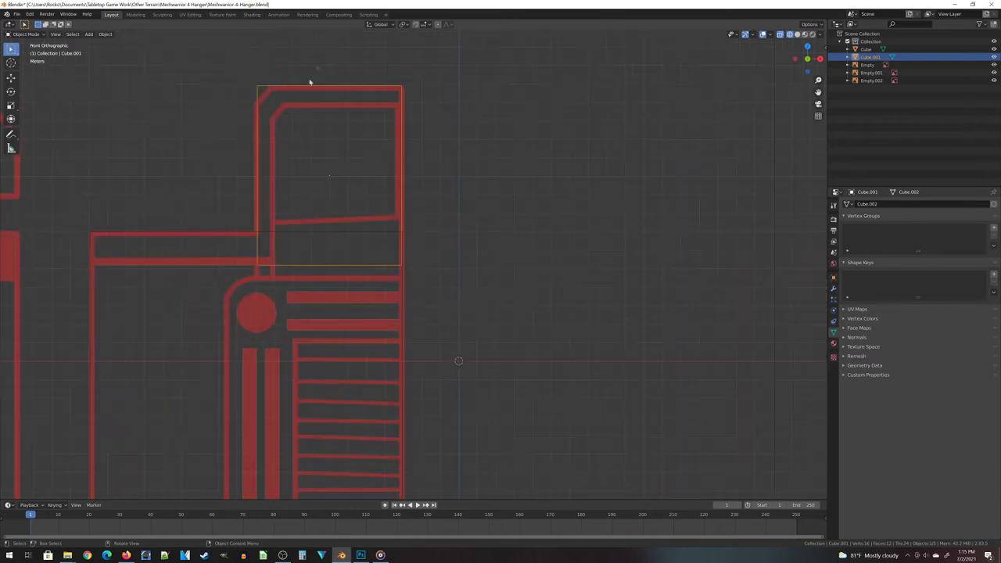
middle_click_drag(276, 257, 310, 186, "shift")
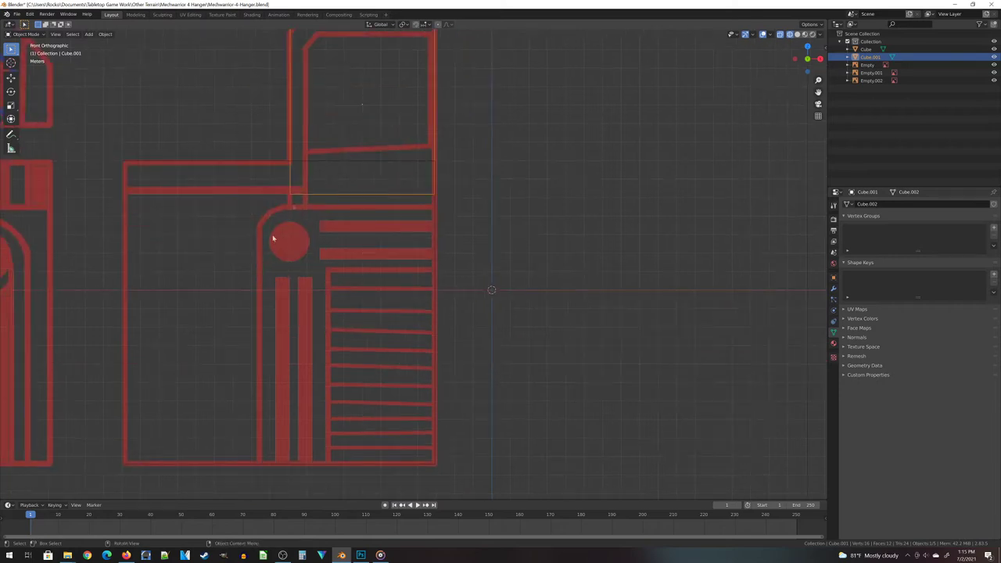
scroll(273, 238, "down", 4)
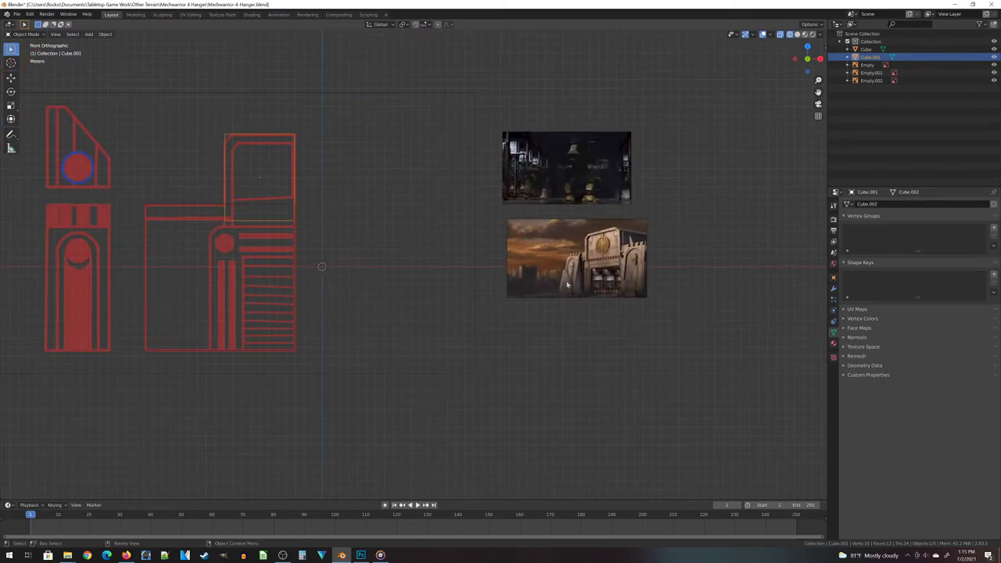
scroll(354, 148, "up", 5)
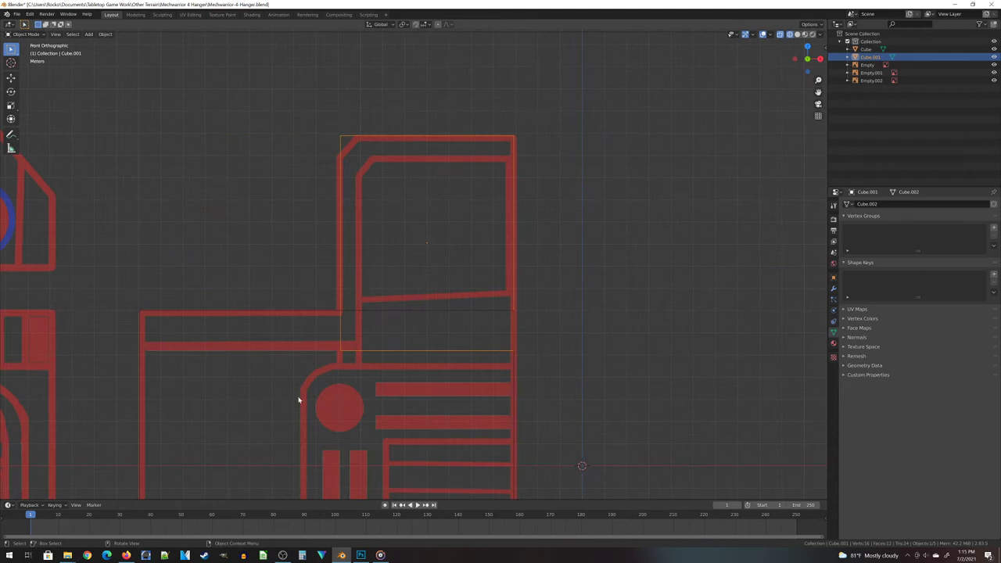
scroll(296, 400, "down", 2)
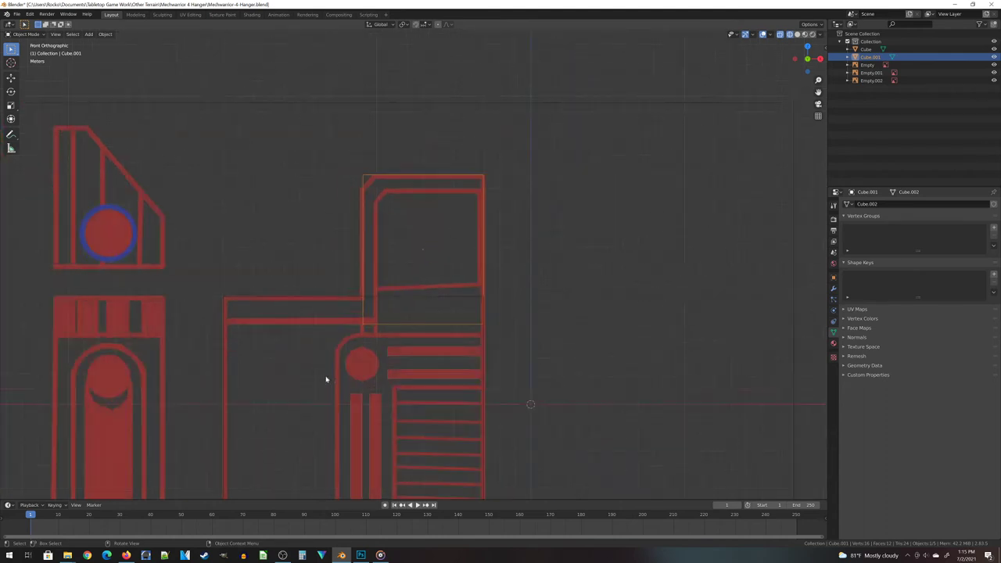
middle_click_drag(326, 380, 378, 201, "shift")
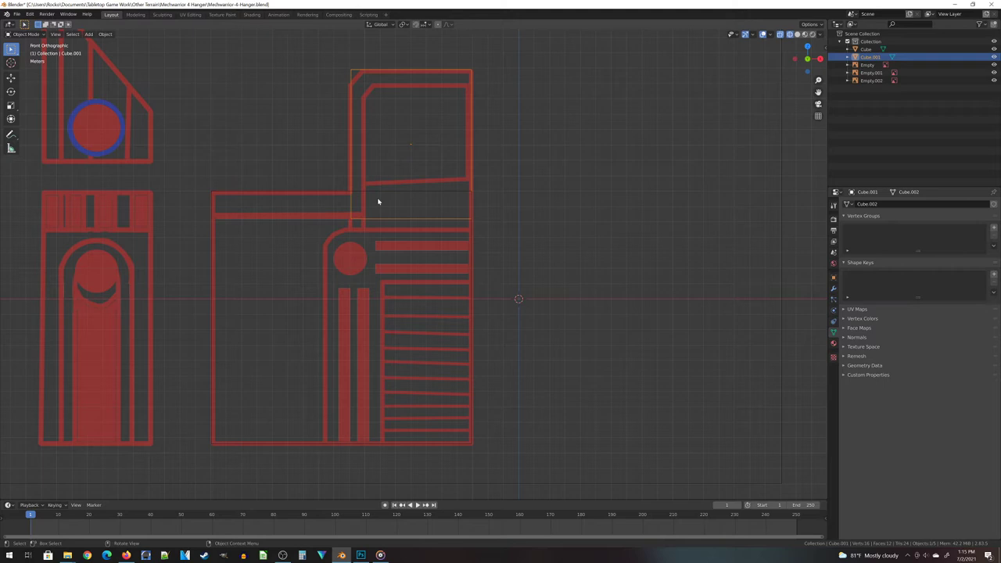
Apply all transforms to Cube.001 and enter Edit Mode on the upper block
key("ctrl+a")
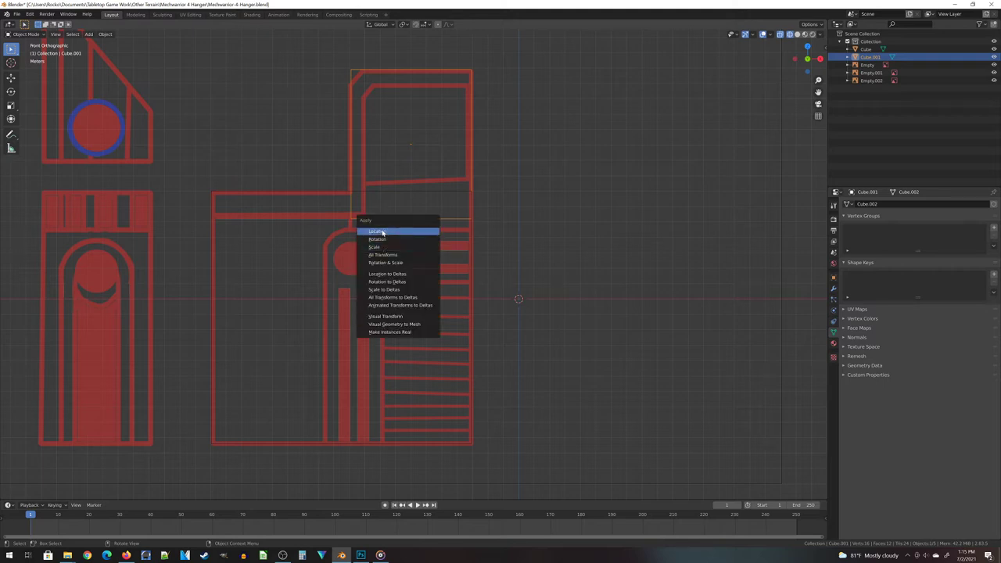
left_click(384, 255)
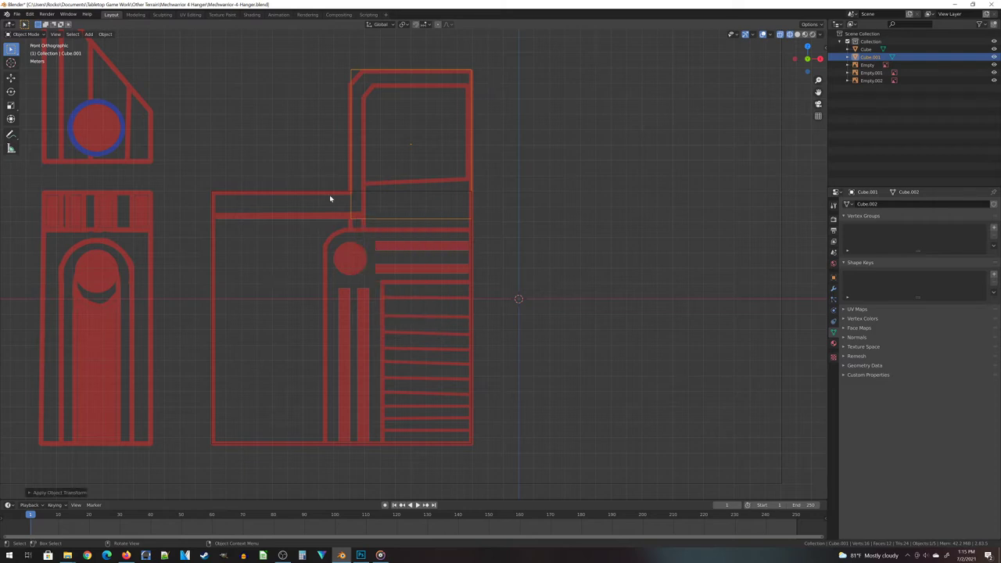
left_click(327, 193)
left_click(328, 198)
key("Tab")
scroll(382, 217, "up", 5, "shift")
Bevel the block's top-left corner with a 0.994 m offset, then return to Object Mode
key("ctrl+b")
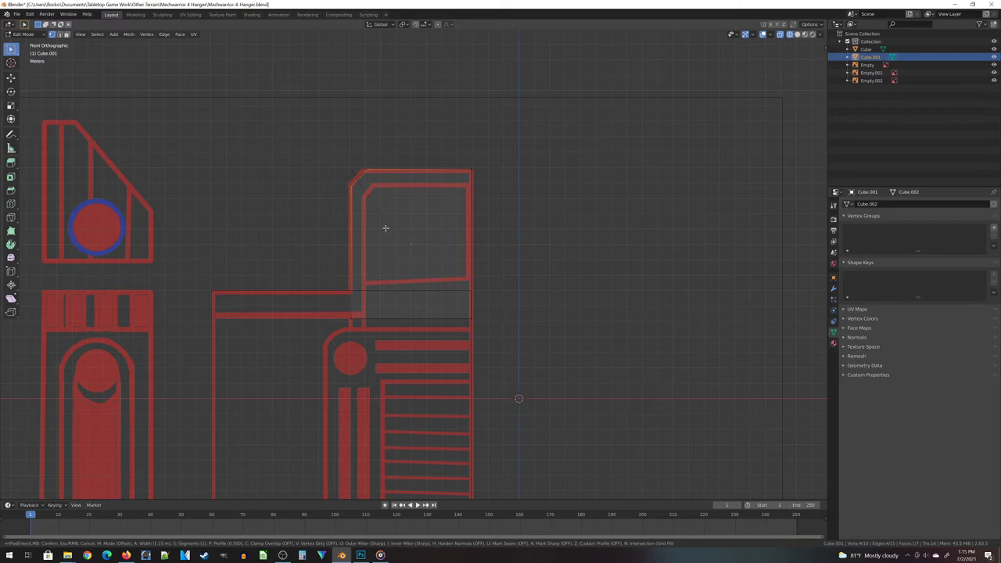
left_click(383, 226)
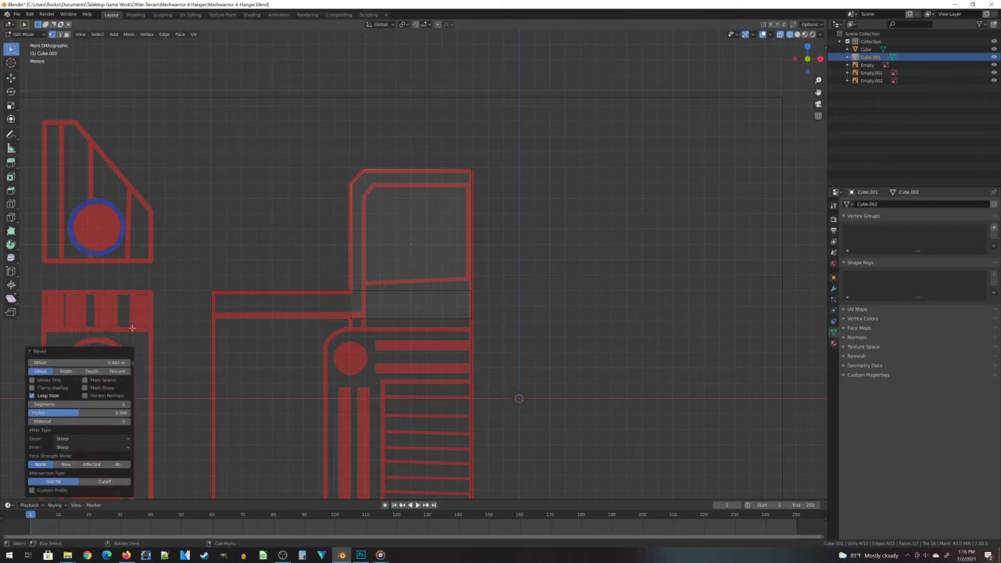
key("Tab")
middle_click_drag(314, 355, 374, 268, "shift")
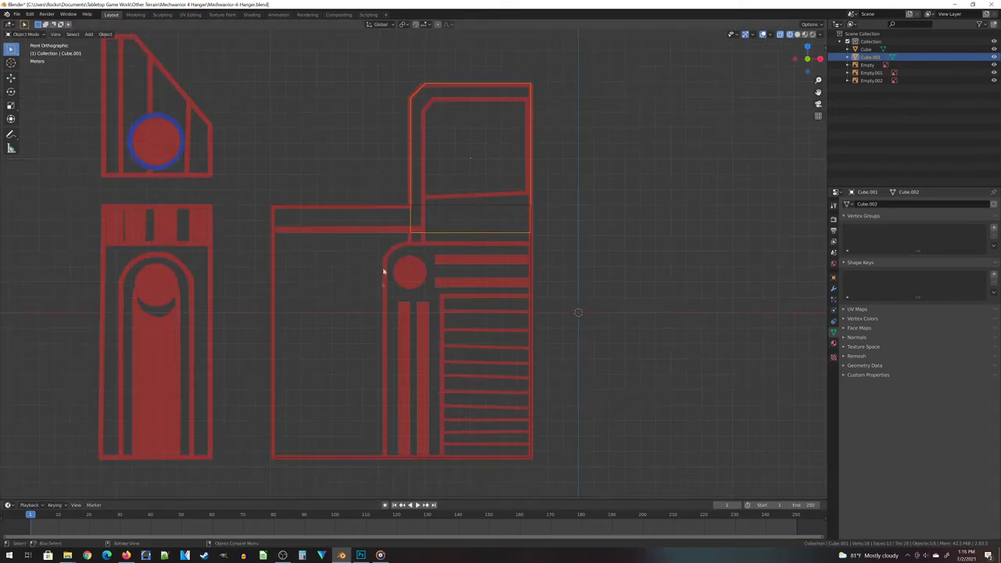
middle_click_drag(657, 212, 300, 242, "shift")
middle_click_drag(472, 268, 570, 284, "shift")
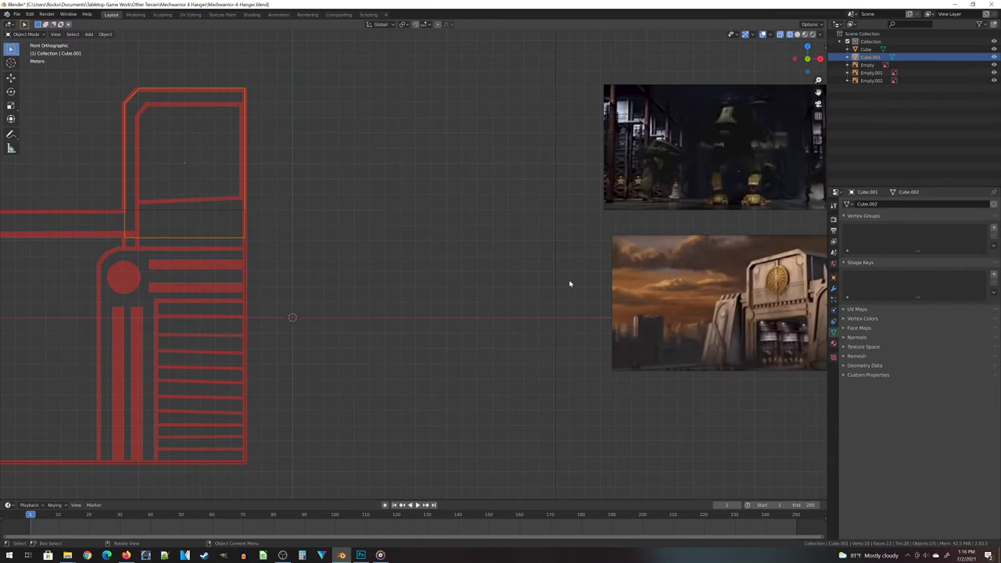
scroll(415, 245, "down", 1)
Duplicate the upper block and bevel the corner of the lower copy
scroll(251, 109, "up", 3)
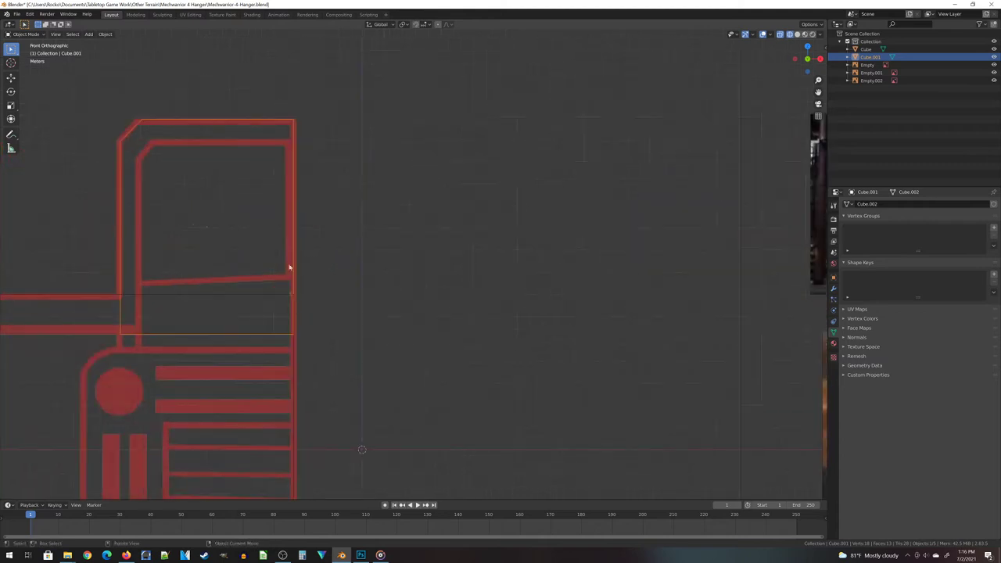
middle_click_drag(51, 98, 204, 128, "shift")
key("shift+d")
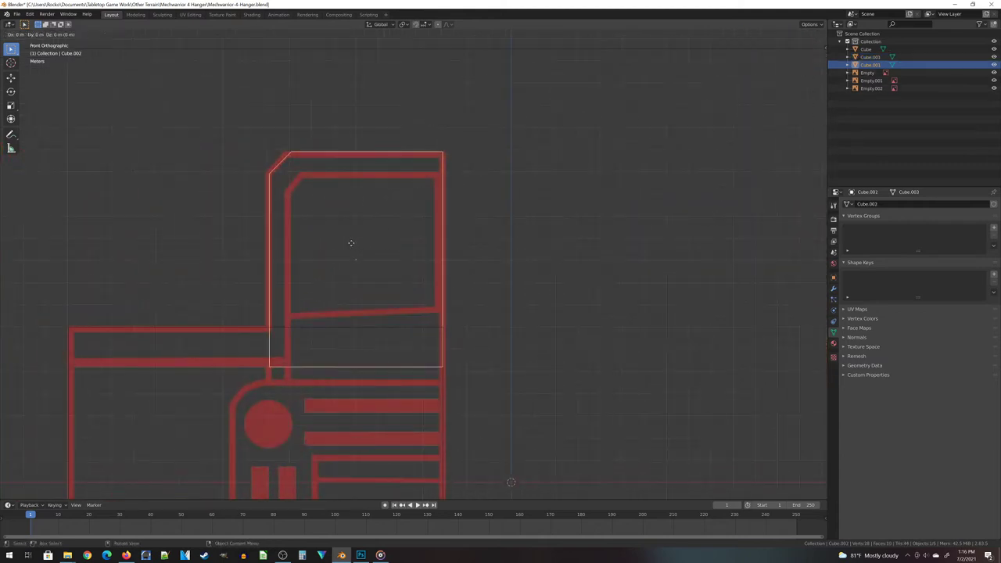
key("KP_3")
key("y")
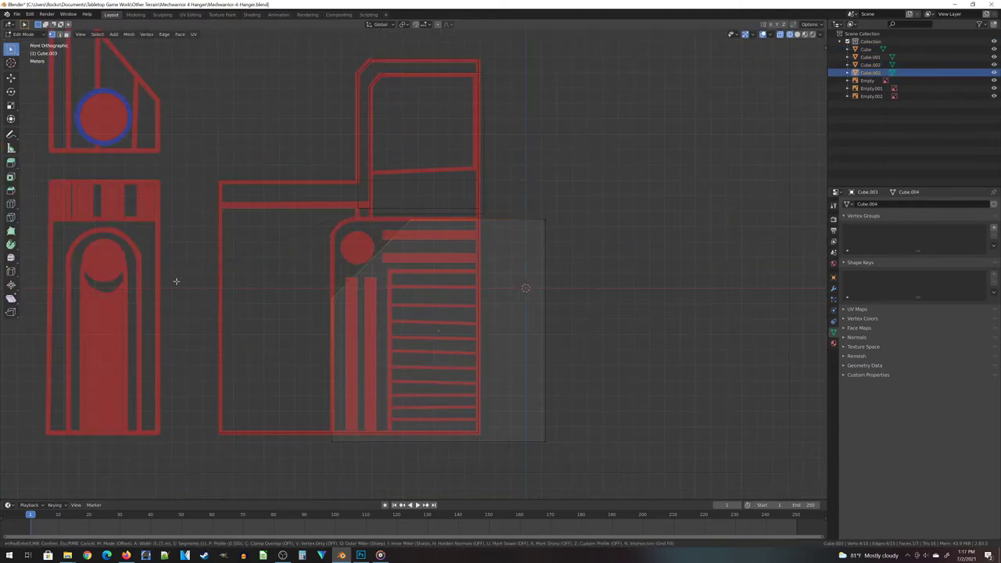
left_click(238, 270)
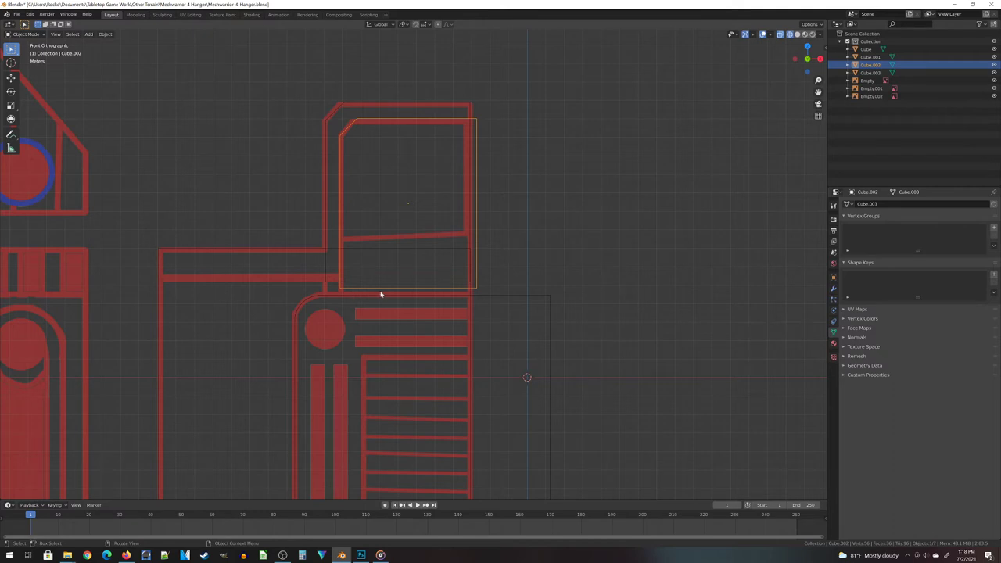
In Right view, move the copied block back along the Y axis
left_click(382, 295)
key("KP_3")
key("KP_Decimal")
key("g")
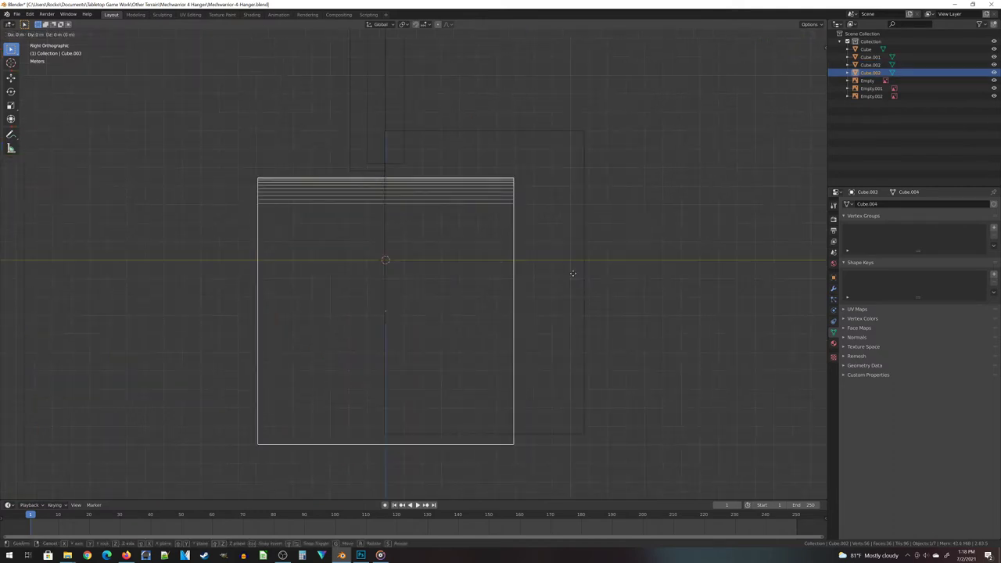
key("y")
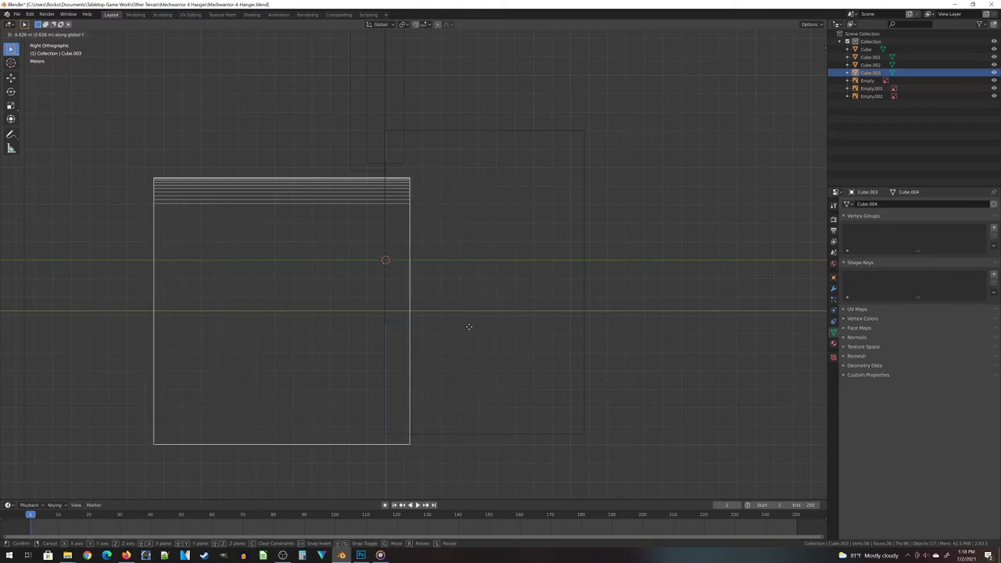
left_click(467, 328)
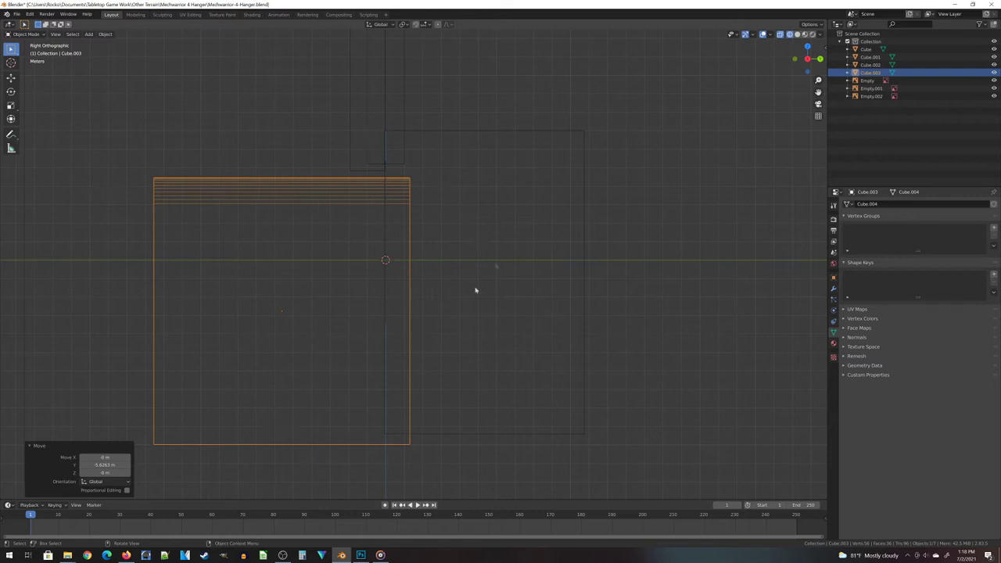
key("Tab")
key("Tab")
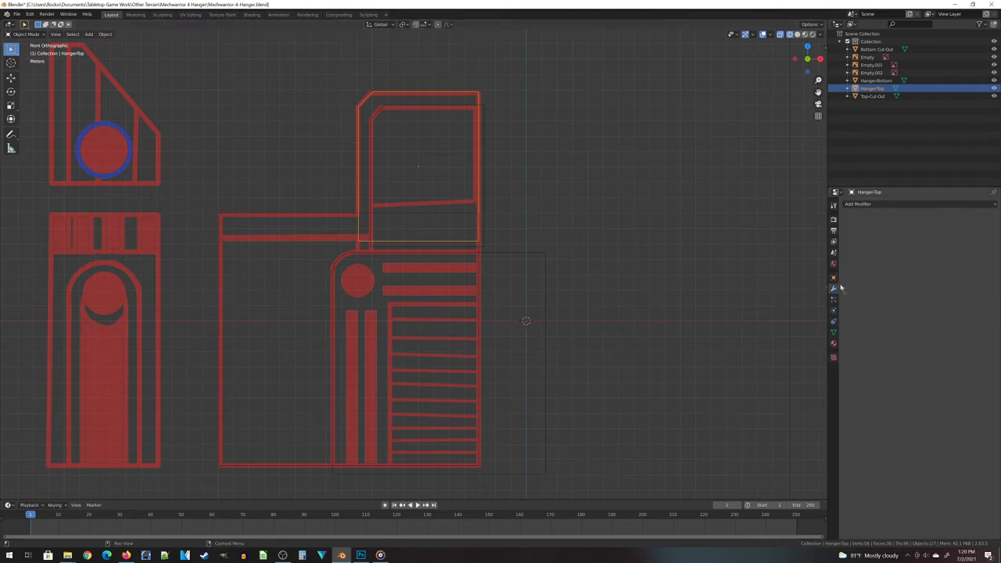
Add a Boolean modifier to HangerTop using Top-Cut-Out as the cutter object
left_click(861, 204)
left_click(846, 237)
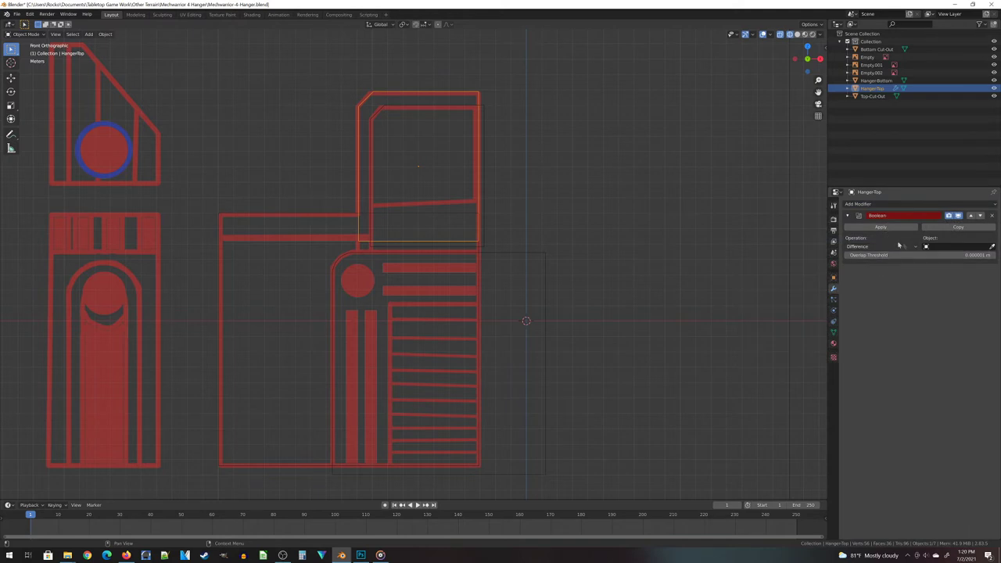
left_click(958, 246)
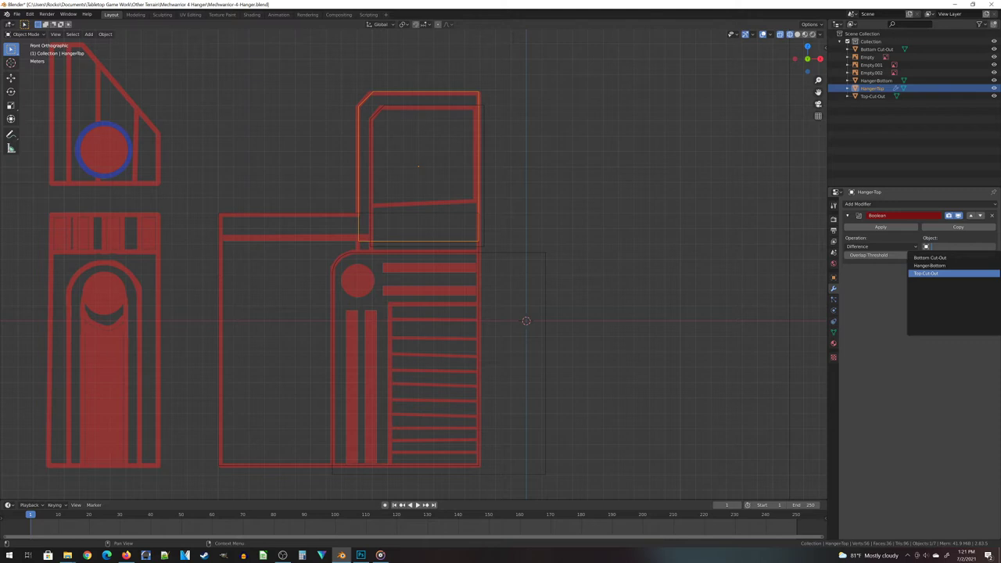
left_click(938, 273)
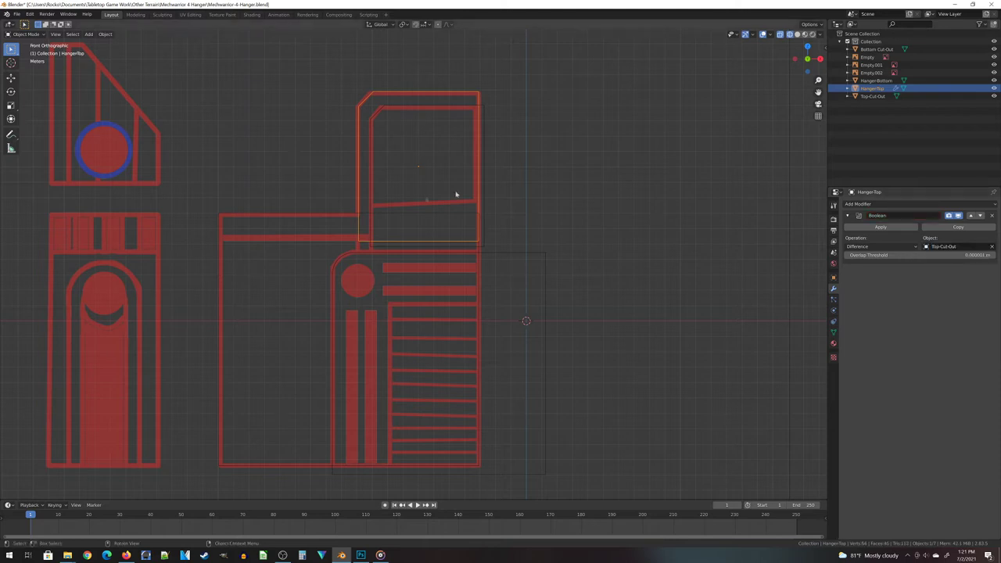
Check the cut in wireframe shading and apply the Boolean modifier
key("z")
left_click(490, 223)
mouse_move(490, 223)
middle_mouse_down()
mouse_move(433, 214)
mouse_move(574, 231)
mouse_move(548, 242)
middle_mouse_up()
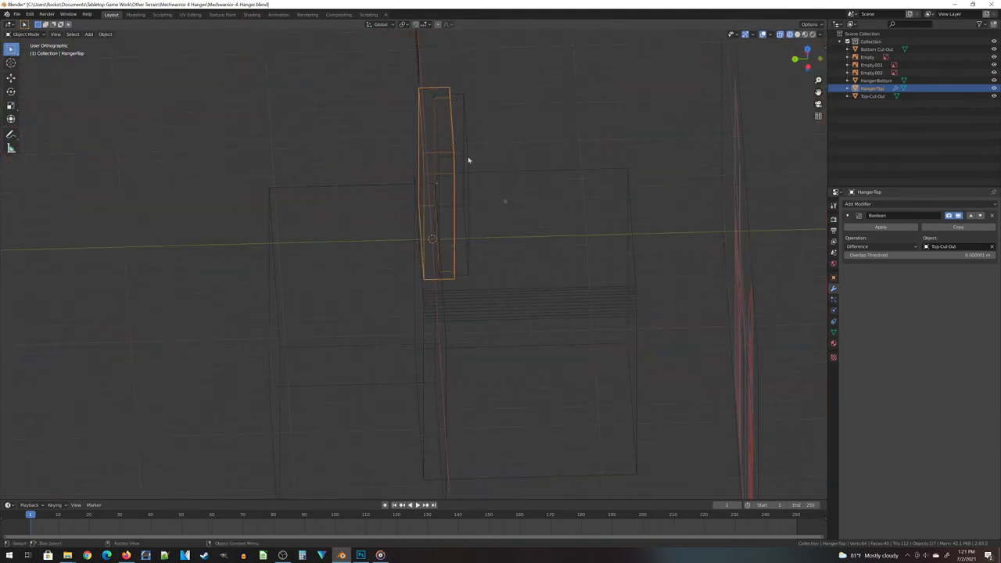
middle_click_drag(466, 235, 503, 229)
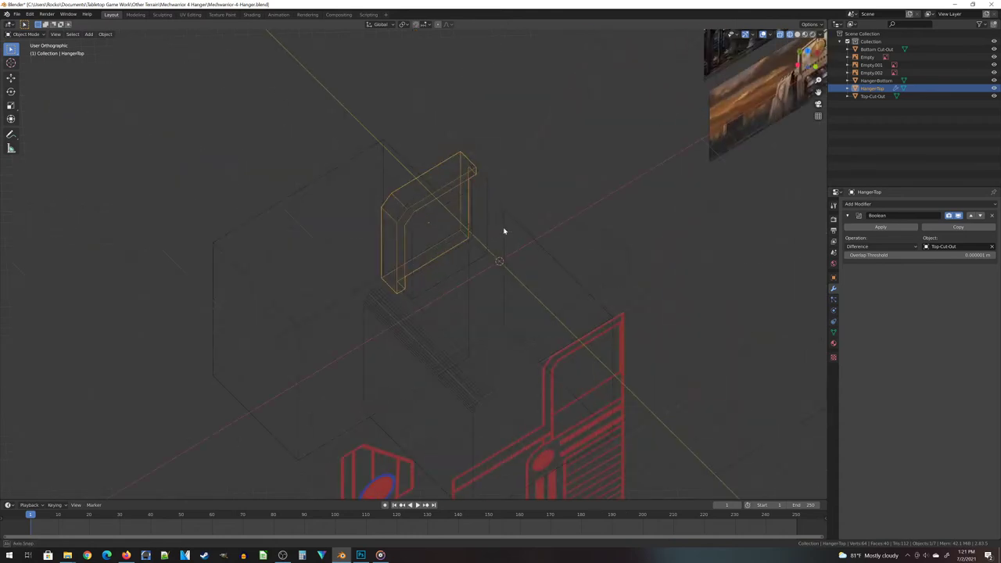
left_click(873, 228)
middle_click_drag(652, 347, 500, 240)
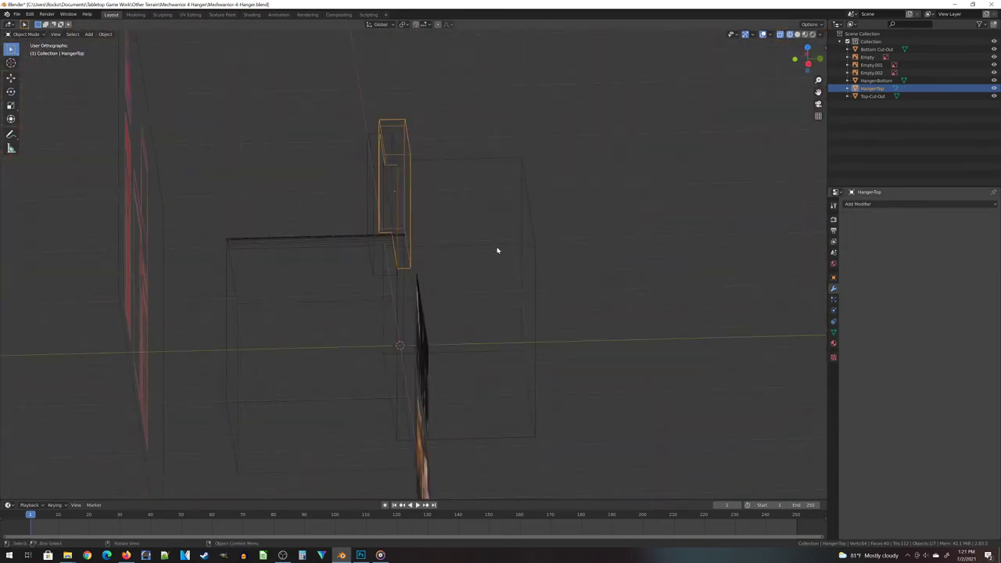
Hide the two cut-out boxes and switch the viewport back to solid shading
left_click(498, 249)
middle_click_drag(351, 273, 500, 333)
left_click(500, 332, "shift")
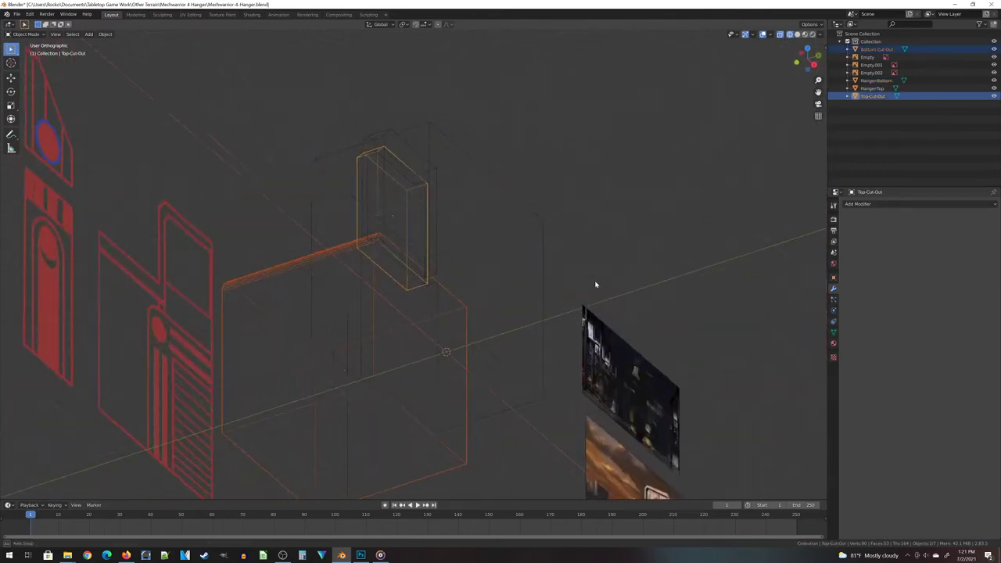
key("alt+a")
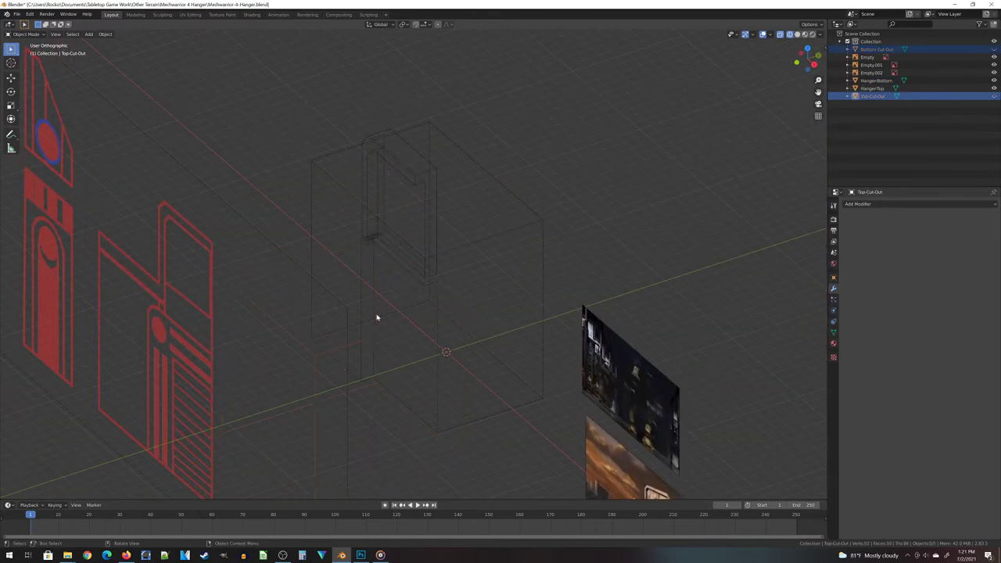
middle_click_drag(376, 317, 431, 328)
key("z")
left_click(523, 325)
mouse_move(524, 324)
middle_mouse_down()
mouse_move(458, 339)
mouse_move(437, 326)
mouse_move(449, 300)
mouse_move(527, 349)
mouse_move(476, 337)
mouse_move(451, 313)
mouse_move(484, 326)
mouse_move(476, 336)
mouse_move(501, 275)
middle_mouse_up()
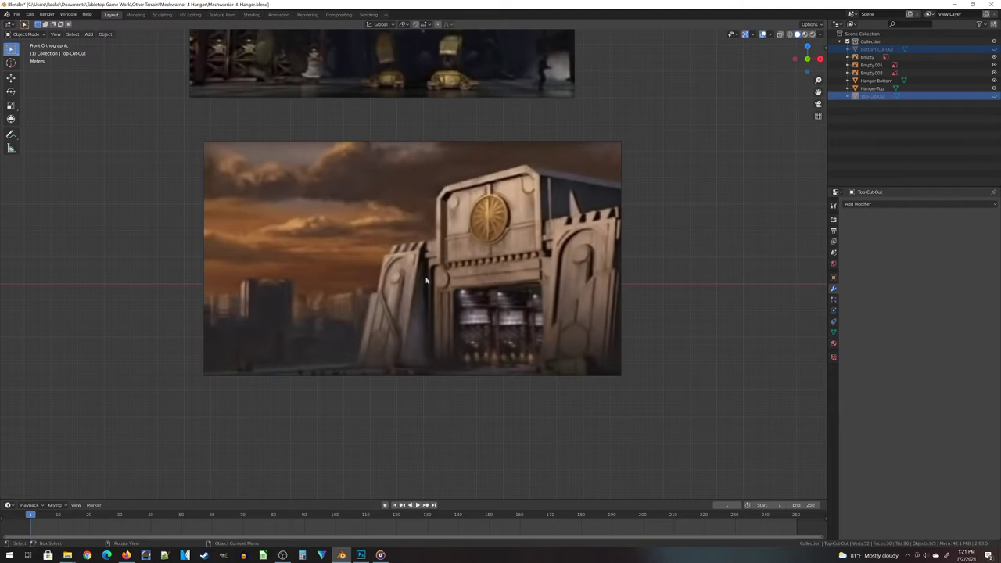
Zoom and pan across the hangar reference image to compare it with the model
scroll(286, 335, "down", 2)
scroll(543, 236, "up", 3)
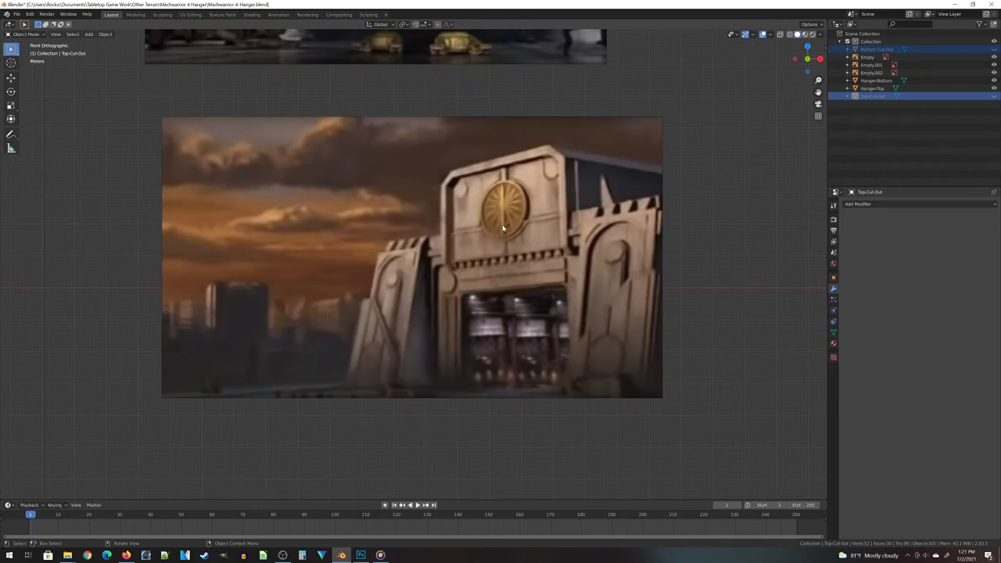
scroll(503, 228, "down", 2)
middle_click_drag(235, 284, 485, 284, "shift")
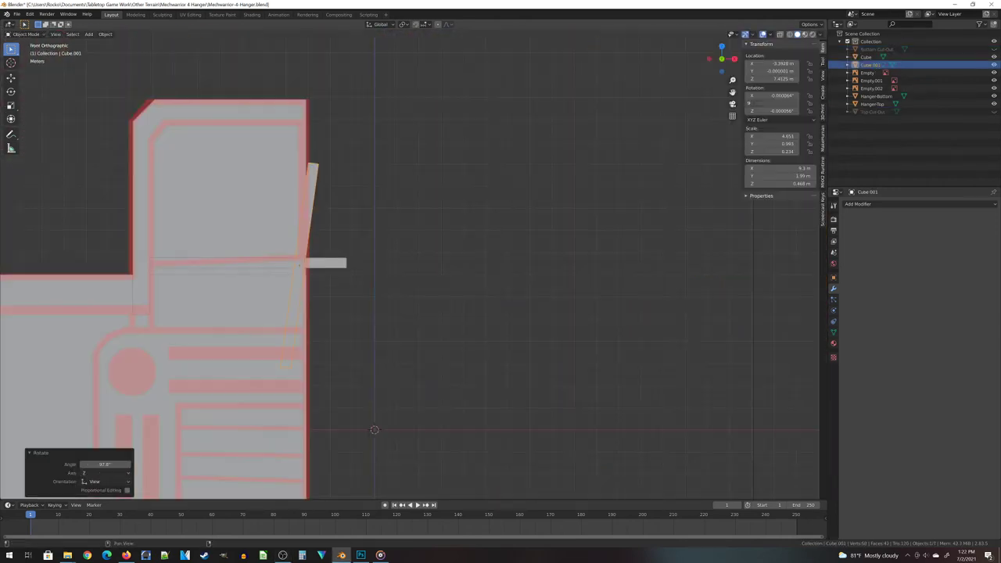
Move the strip piece and stretch it along X
scroll(362, 269, "up", 2)
middle_click_drag(362, 268, 391, 264, "shift")
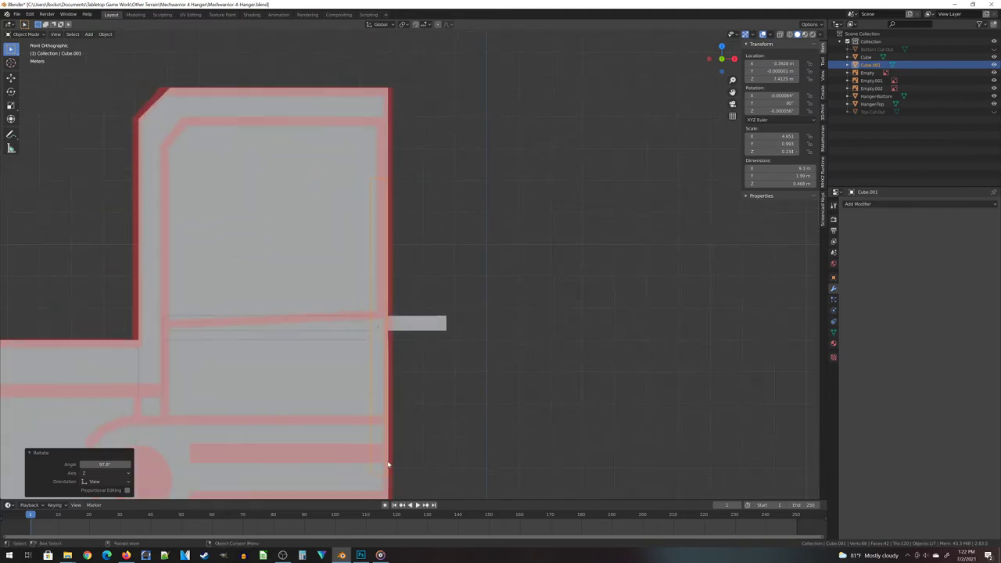
key("g")
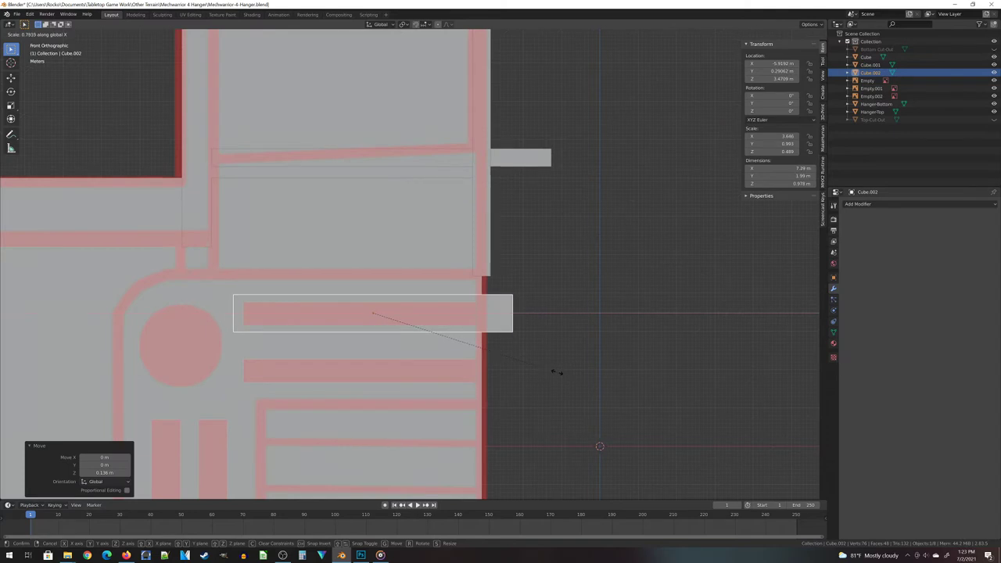
left_click(561, 376)
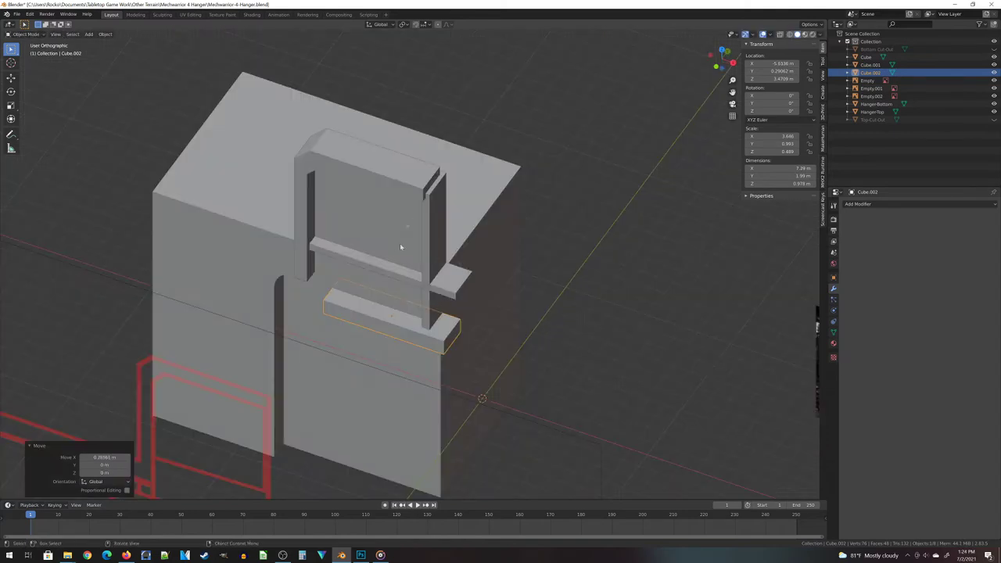
In front view, duplicate the strip, confirm the cylinder's rotation, and place the door-frame pieces
left_click(483, 310)
key("KP_1")
scroll(479, 352, "up", 5)
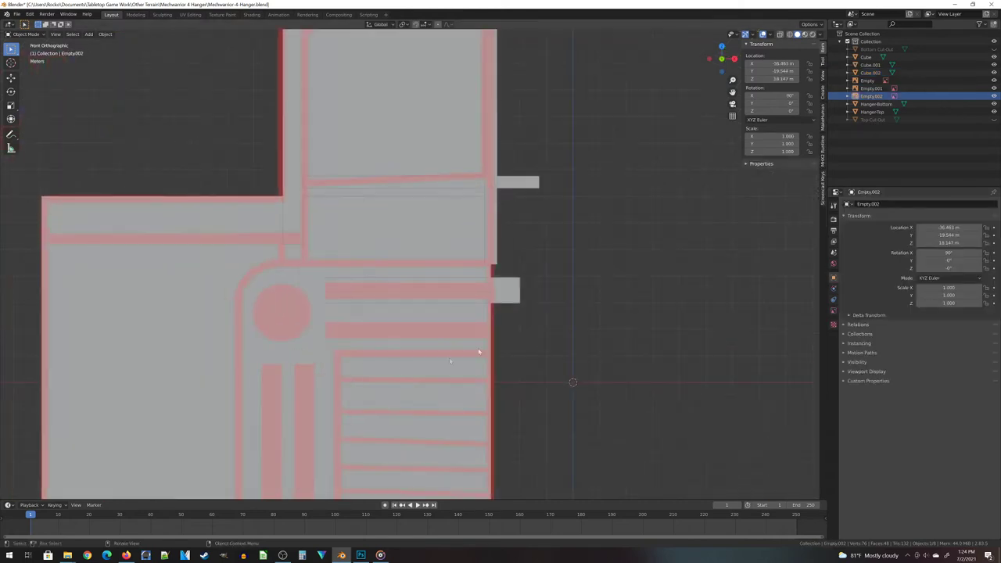
left_click(509, 288)
middle_click_drag(492, 321, 476, 267, "shift")
scroll(476, 267, "up", 1)
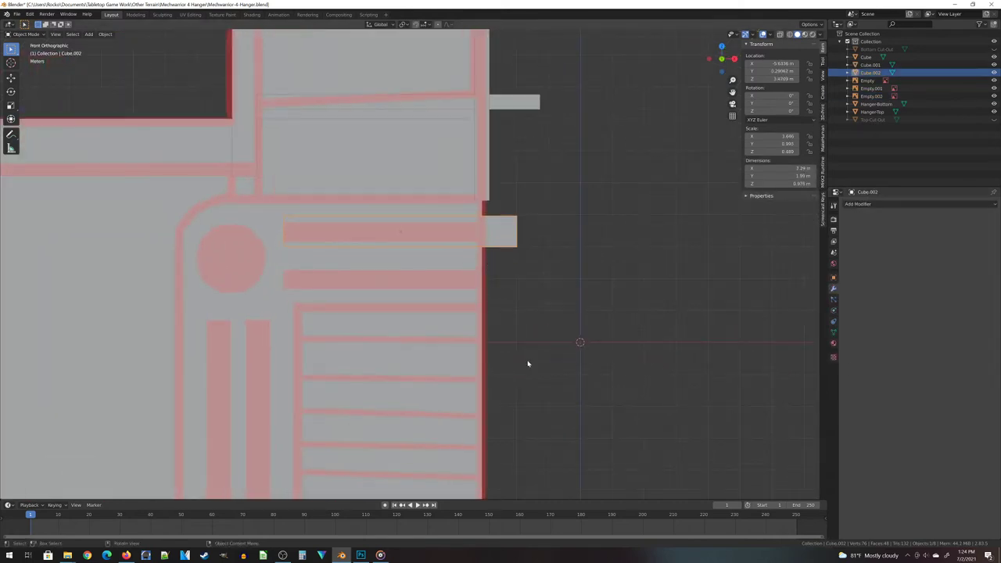
key("shift+d")
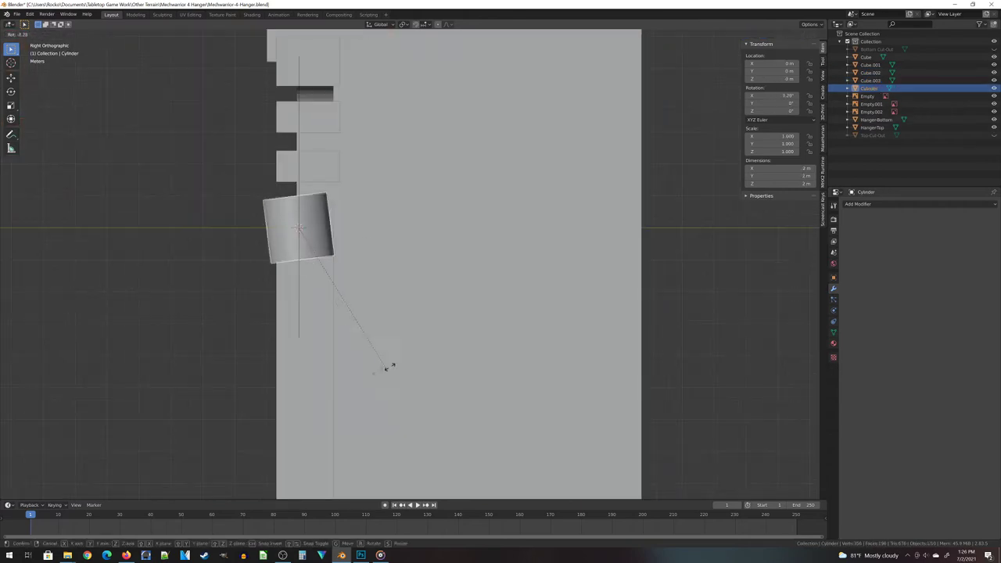
left_click(607, 99)
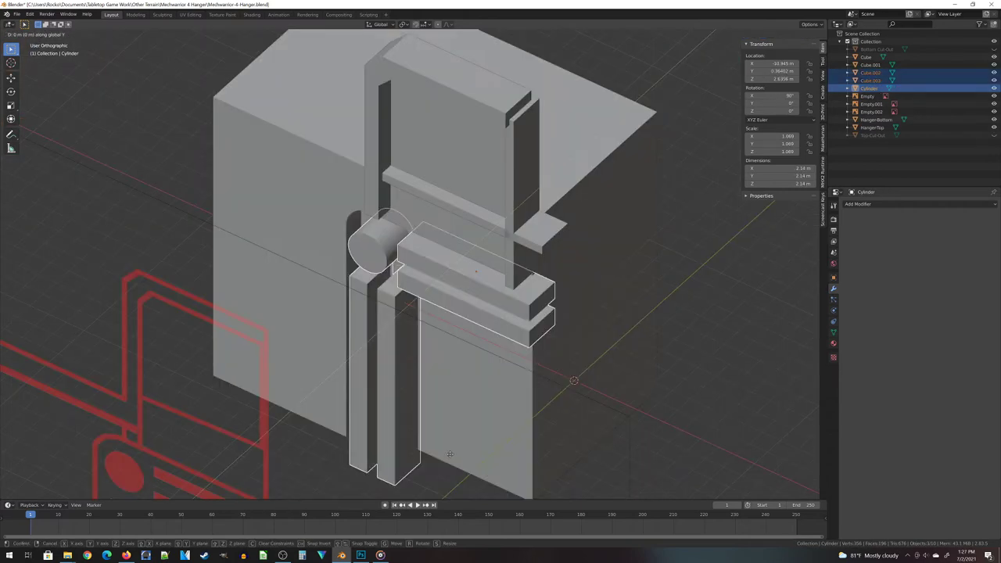
left_click(469, 453)
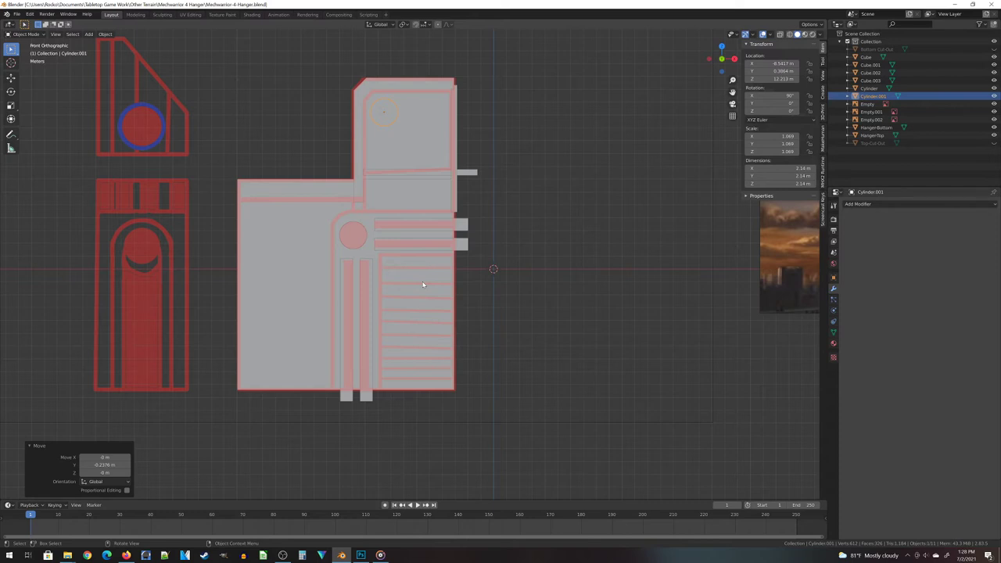
scroll(423, 284, "up", 2)
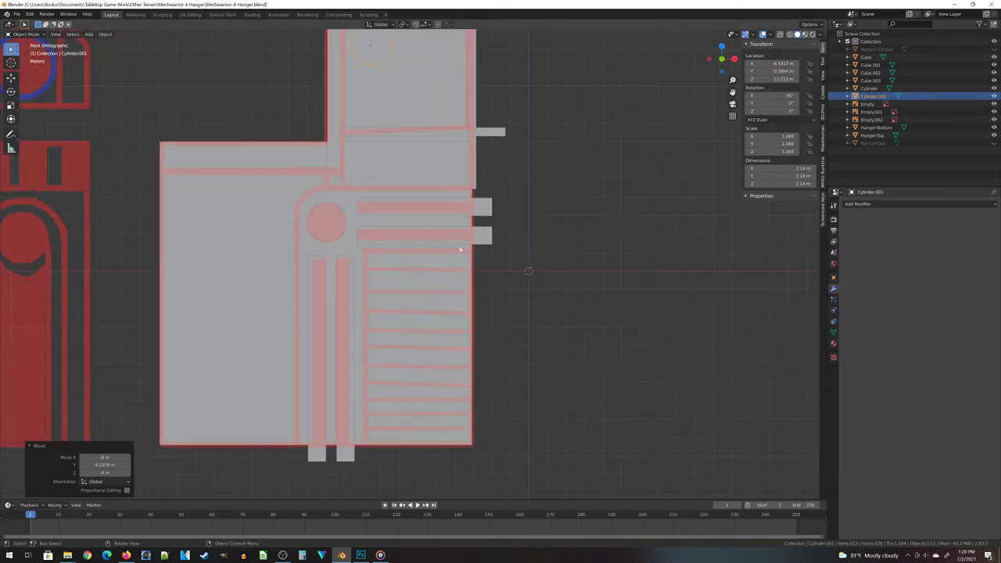
middle_click_drag(433, 230, 364, 211, "shift")
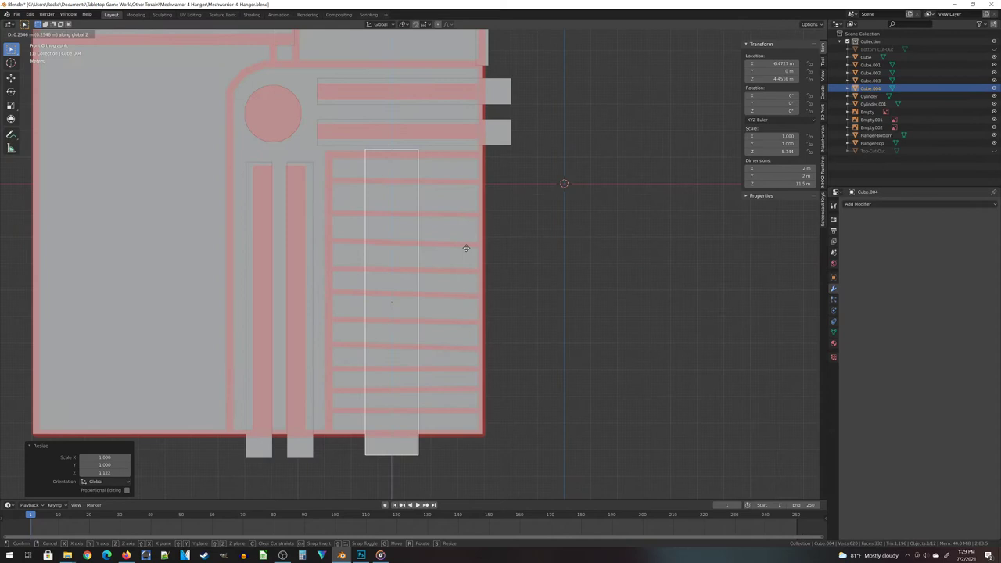
Widen the door block along the X axis
key("Escape")
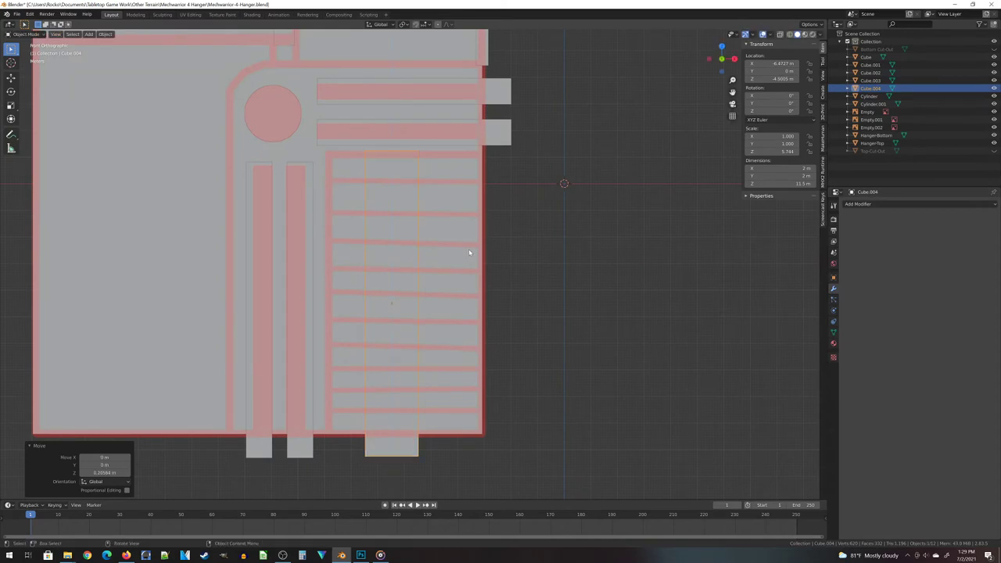
scroll(469, 253, "down", 1)
key("s")
key("x")
left_click(657, 316)
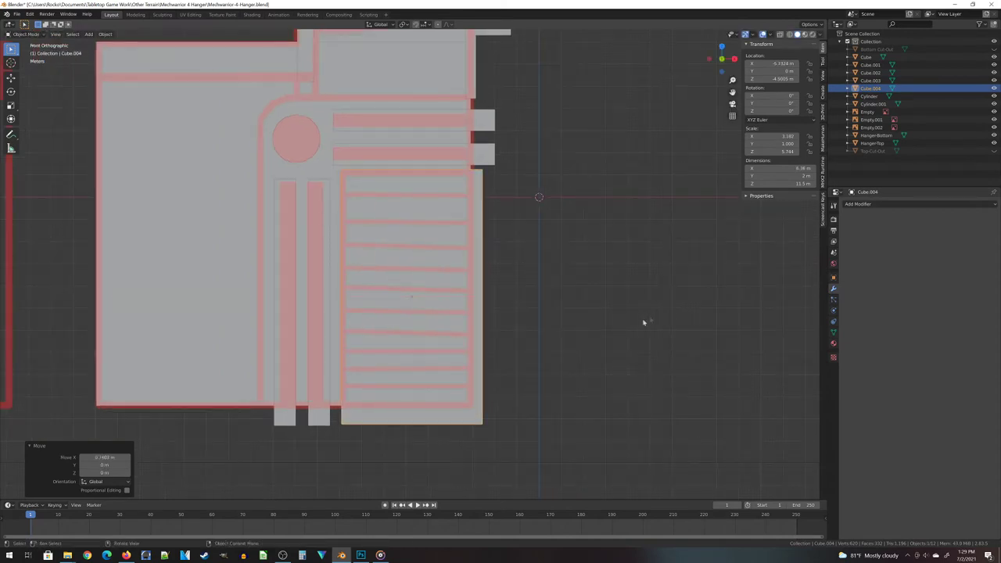
Bevel a corner of the door block in Edit Mode
key("Tab")
scroll(406, 262, "up", 2)
key("ctrl+b")
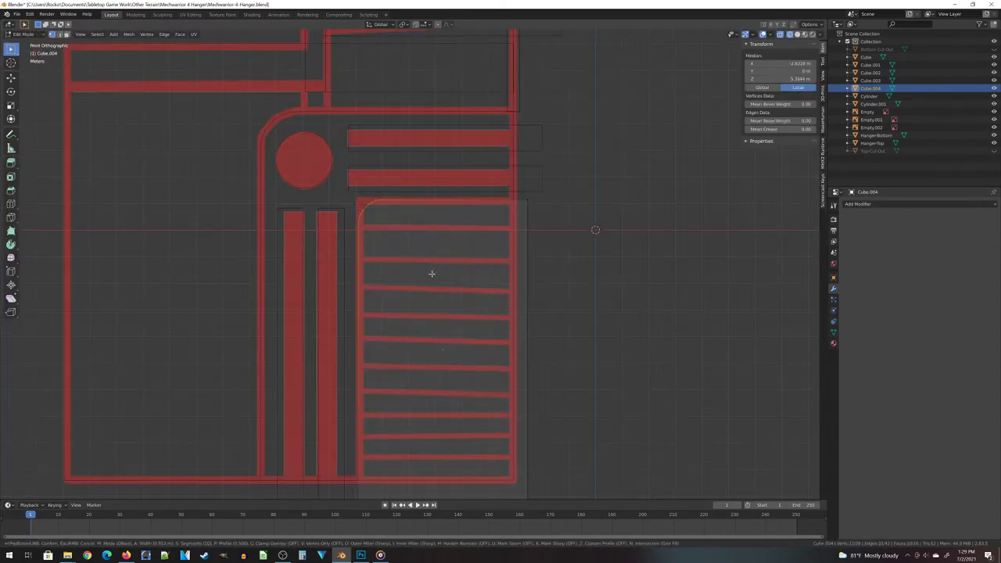
left_click(432, 274)
key("Tab")
Shift the door block along Y in side view, then reselect it
key("KP_3")
key("g")
key("y")
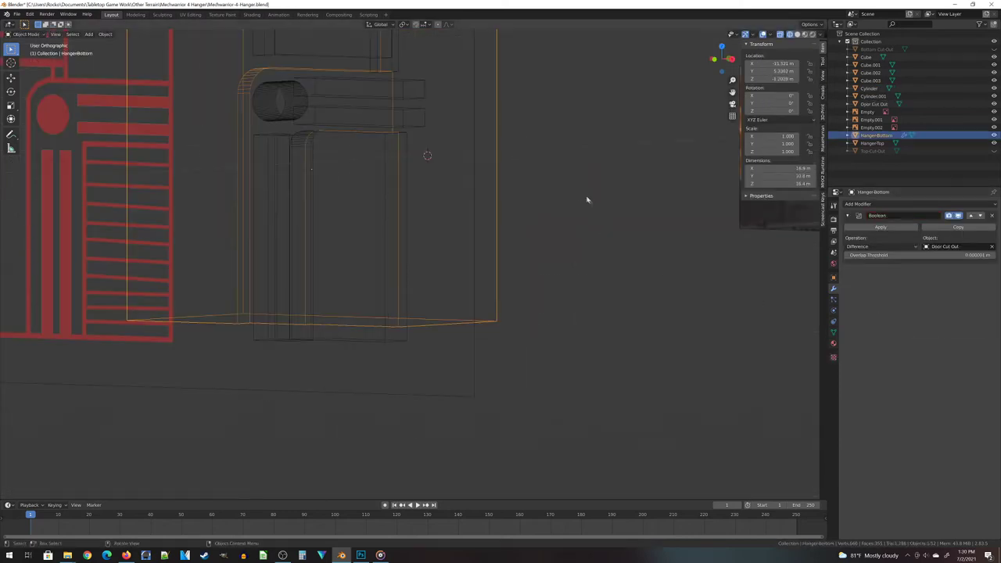
middle_click_drag(587, 201, 537, 179)
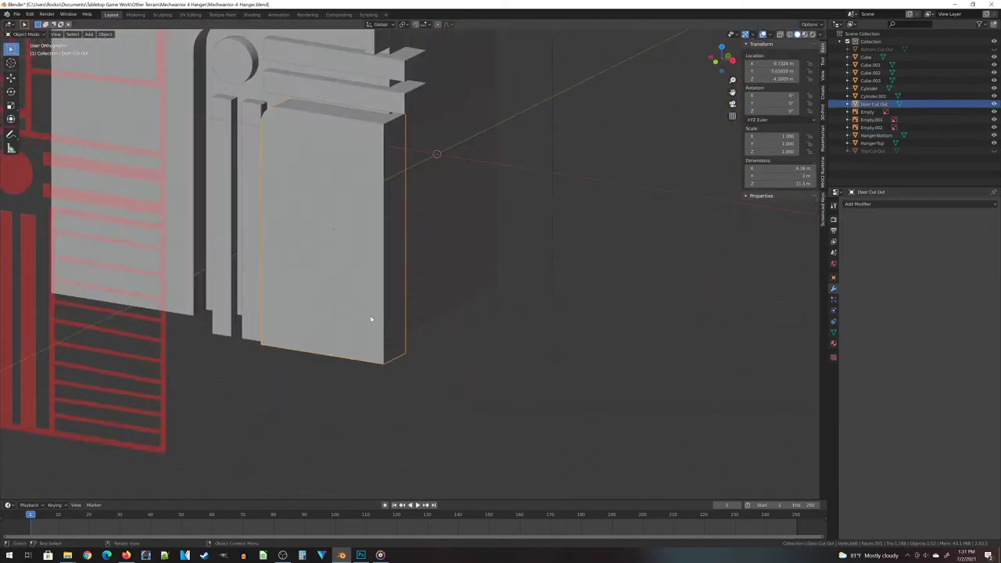
middle_click_drag(454, 190, 388, 219)
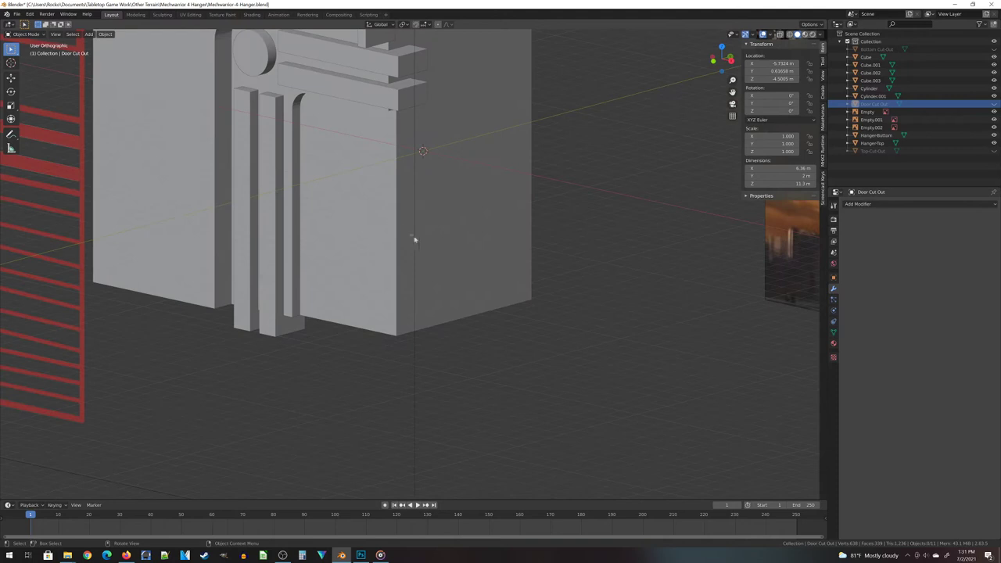
left_click(402, 275)
middle_click_drag(402, 275, 346, 235)
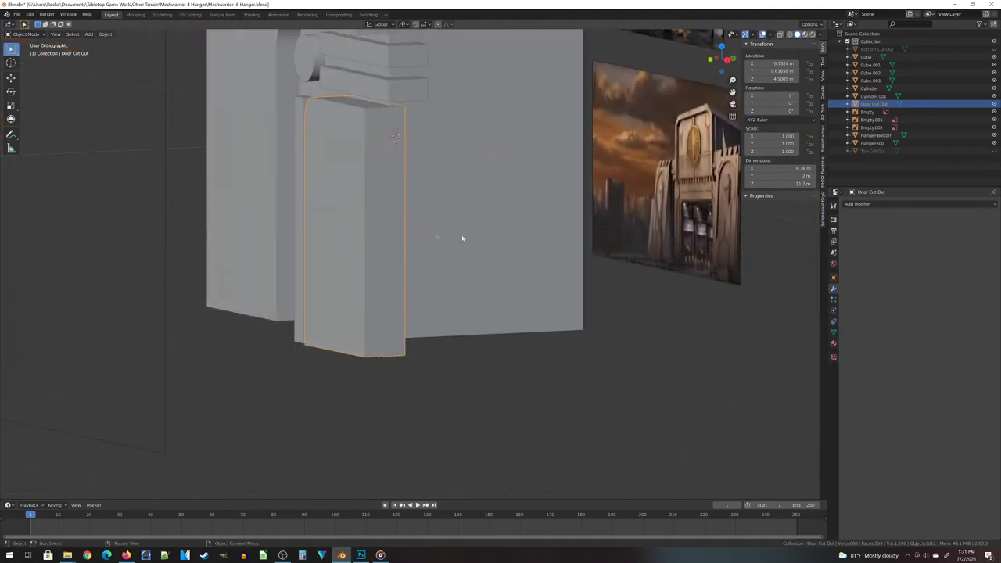
middle_click_drag(462, 238, 423, 139)
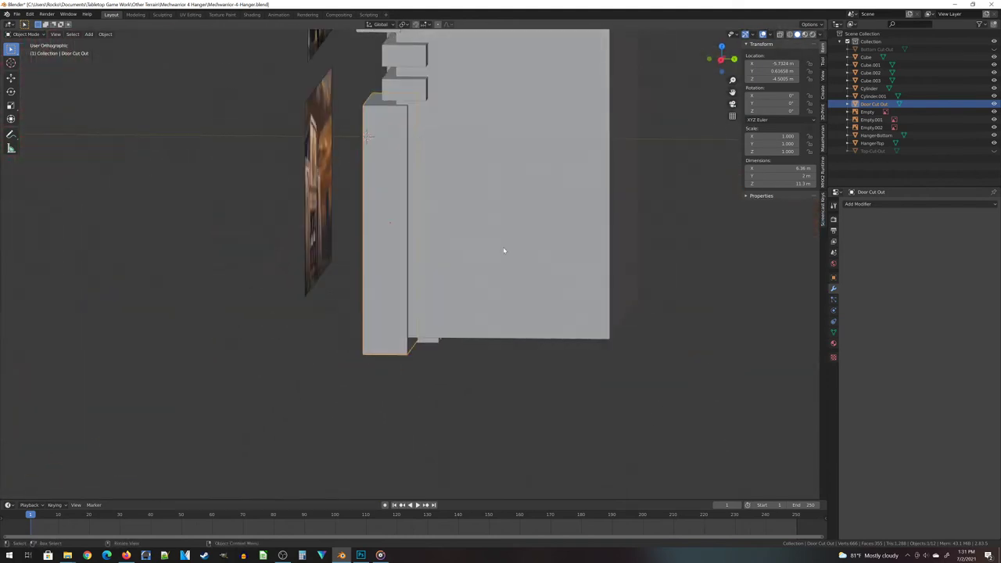
Slim the door block on Y to a thin 0.144 panel
key("s")
key("x")
key("y")
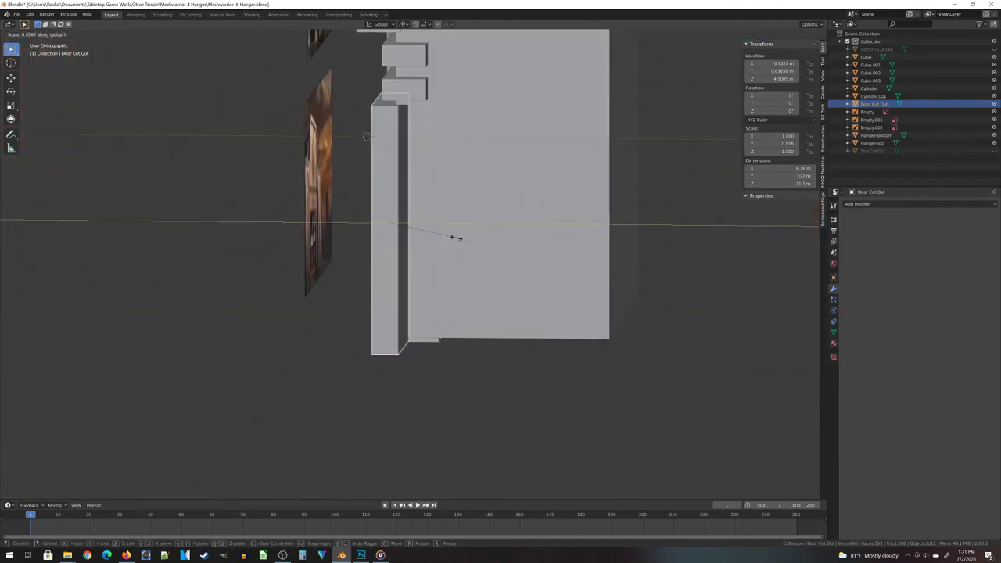
left_click(402, 210)
middle_click_drag(401, 209, 470, 206)
scroll(492, 67, "up", 5)
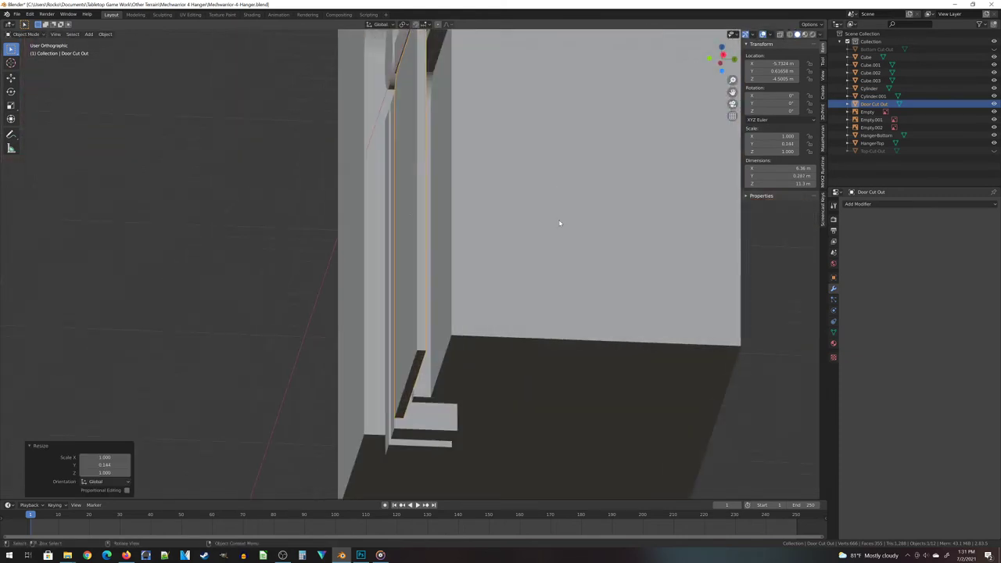
middle_click_drag(561, 221, 550, 221)
Move the thin door panel along Y into place inside the opening
key("g")
key("x")
key("y")
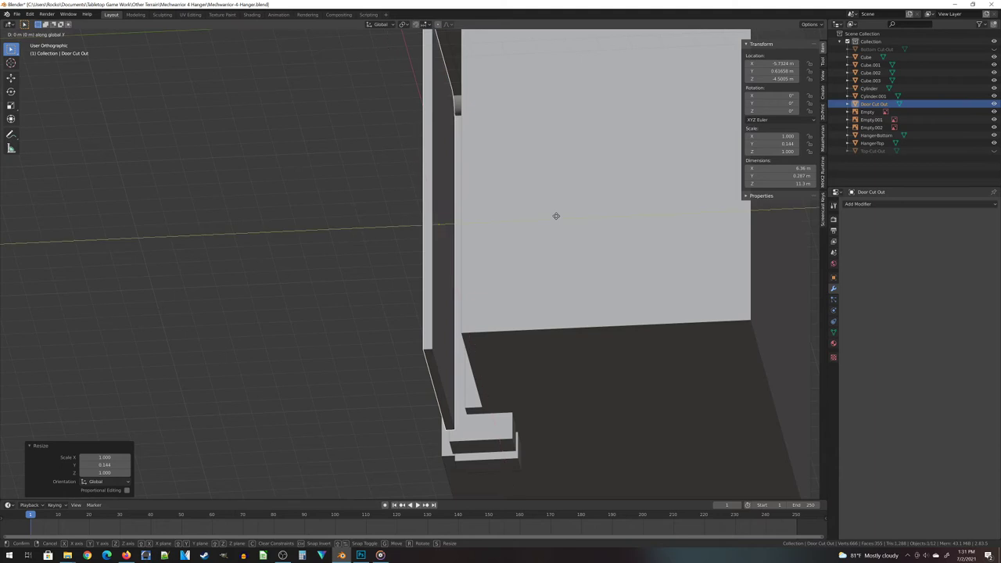
left_click(583, 221)
middle_click_drag(583, 222, 420, 236)
scroll(420, 235, "down", 5)
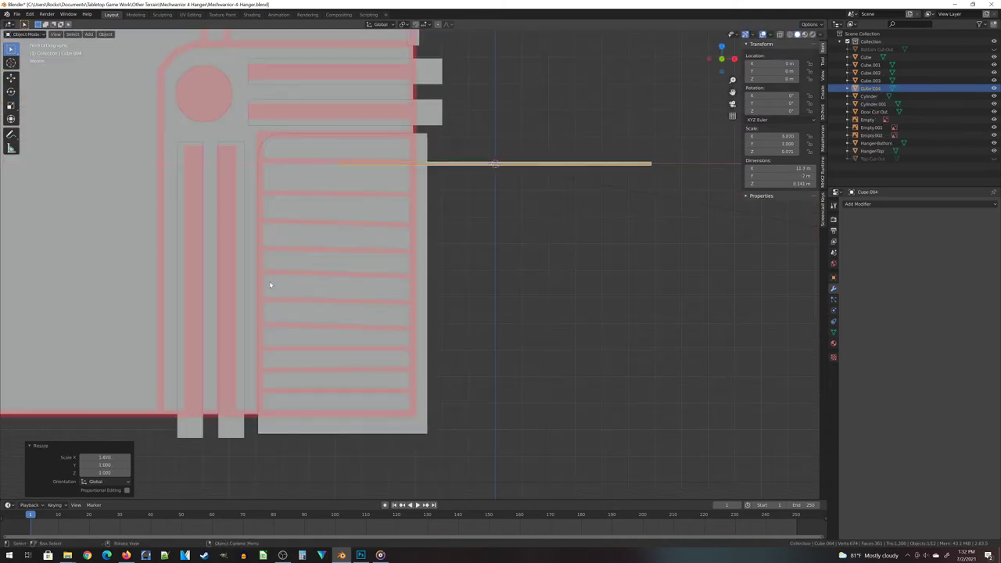
Position the thin bar over the door along X and add an Array modifier
key("g")
key("x")
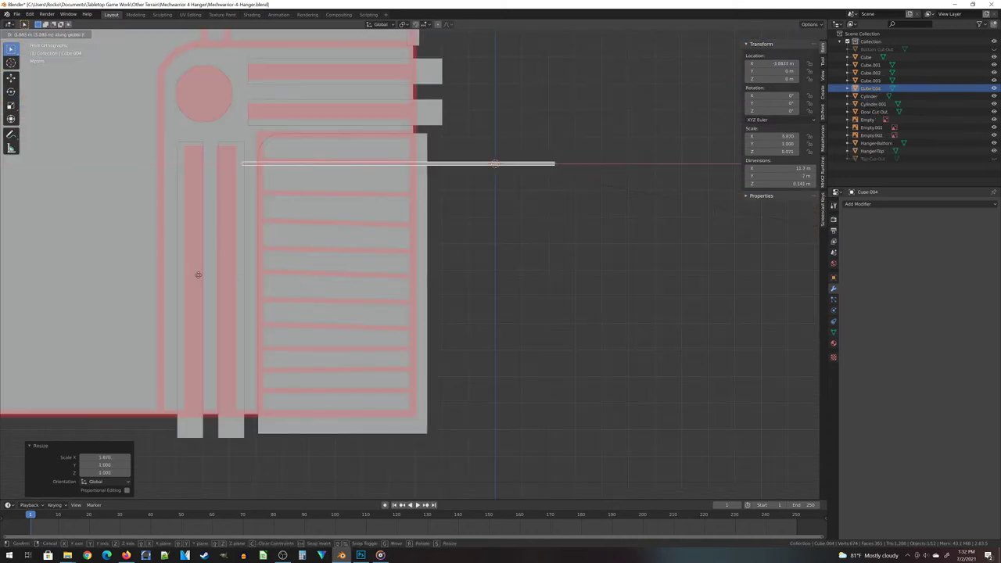
left_click(195, 276)
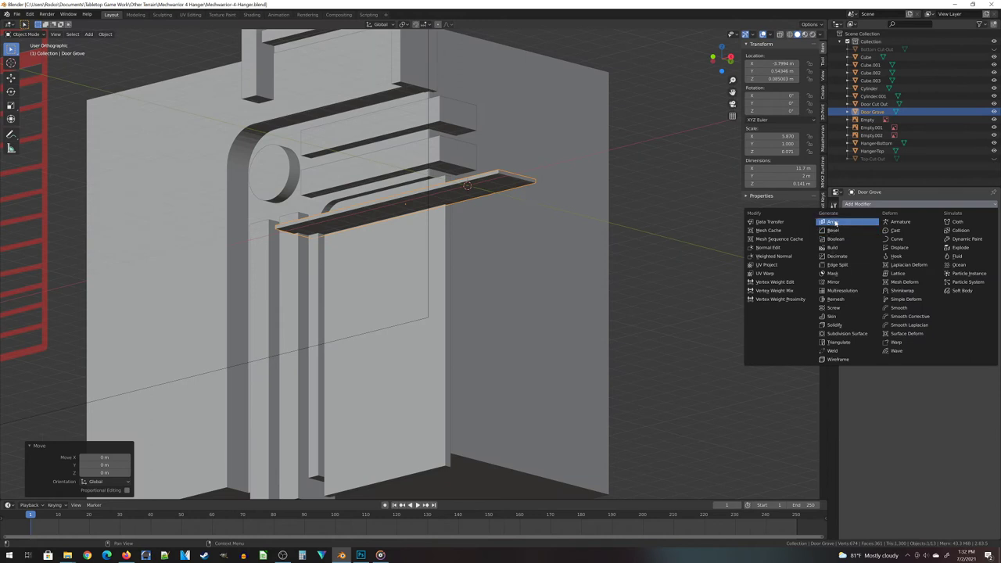
left_click(845, 226)
middle_click_drag(646, 187, 391, 233)
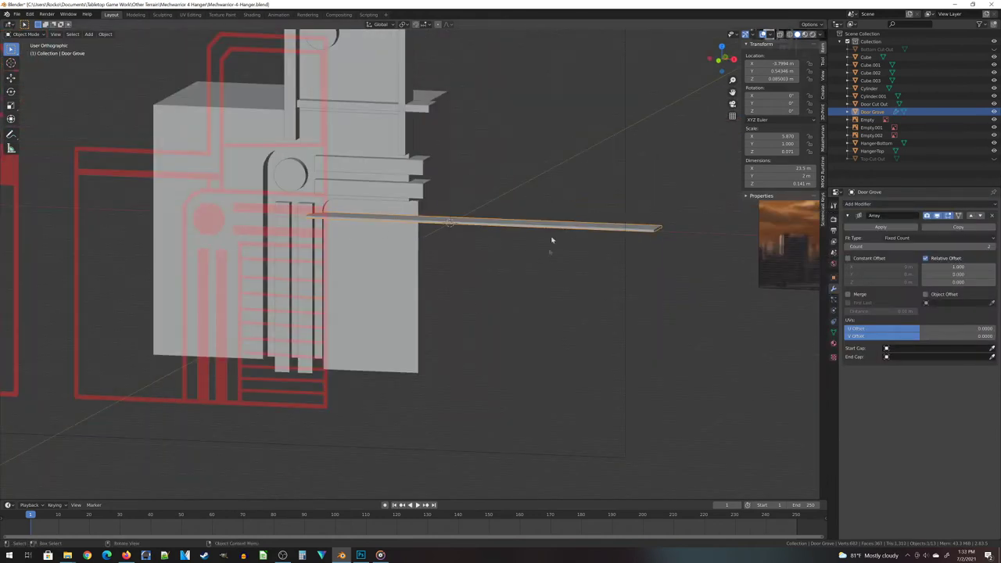
key("KP_1")
scroll(154, 292, "up", 2)
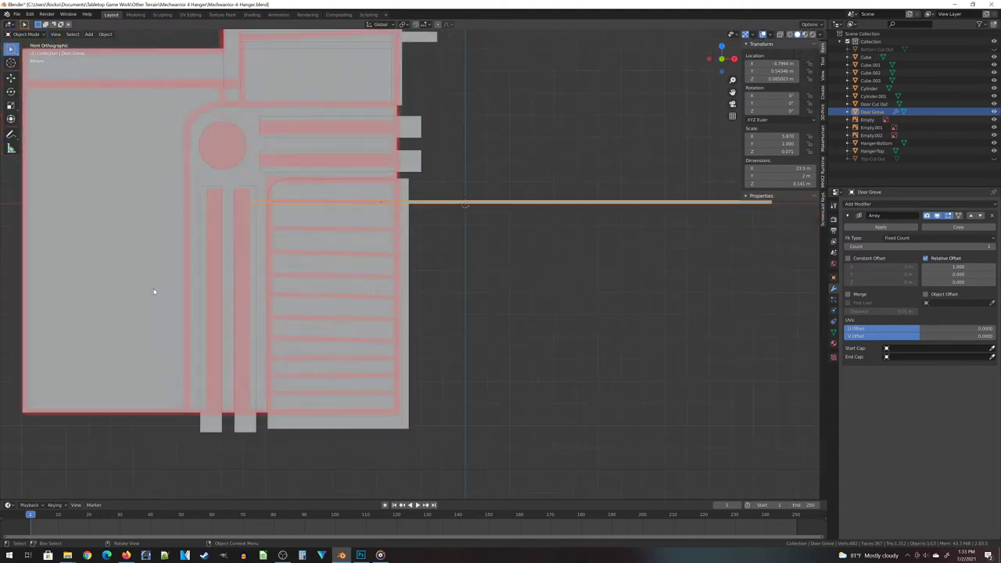
Set the array's relative offset to X 0 and Z 3 so copies stack vertically
double_click(958, 267)
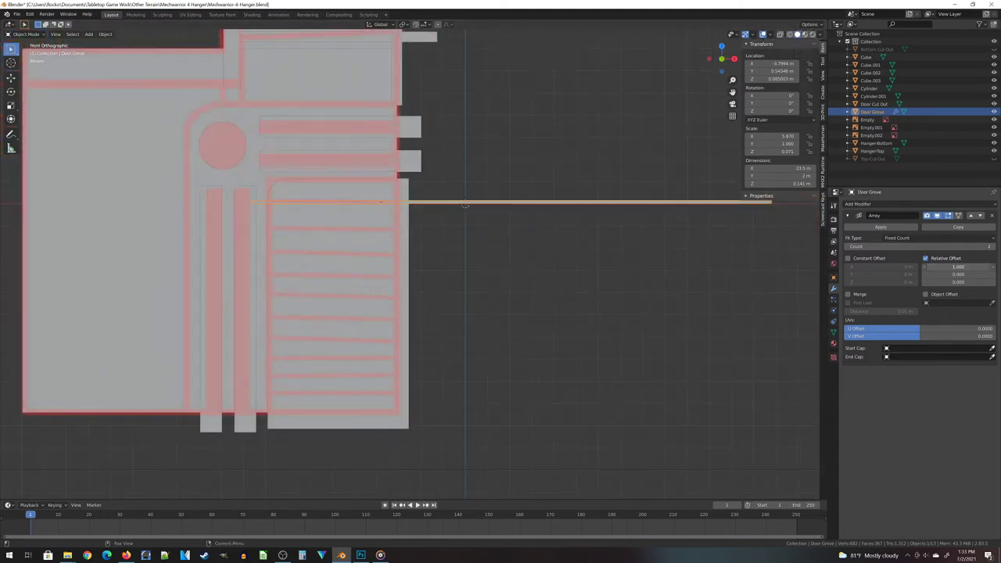
type("0")
key("Return")
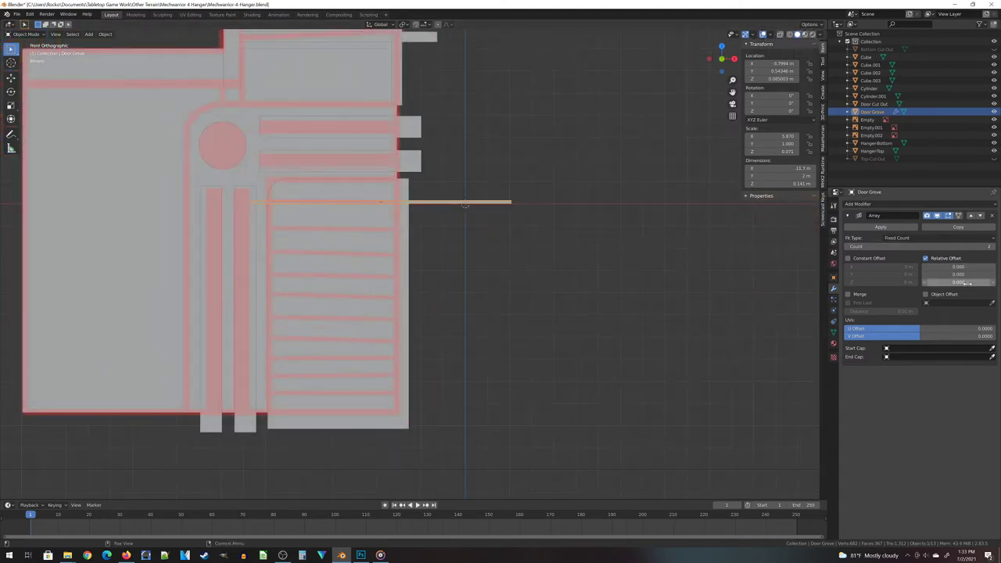
double_click(962, 282)
type("3")
key("Return")
Raise the array count to 7 slats, then select the Door Cut Out panel
middle_click_drag(487, 290, 444, 171)
scroll(464, 294, "up", 2)
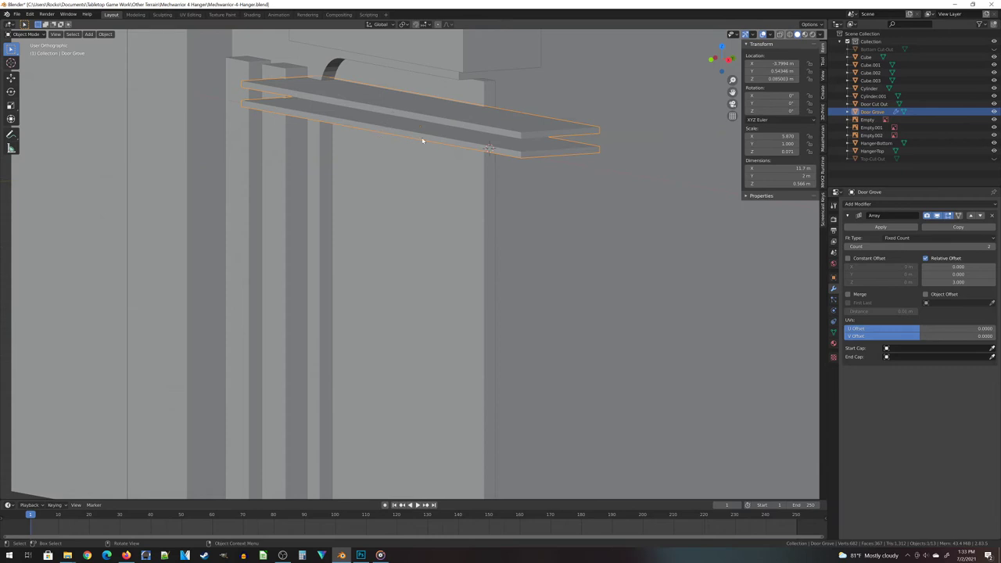
scroll(422, 137, "down", 3)
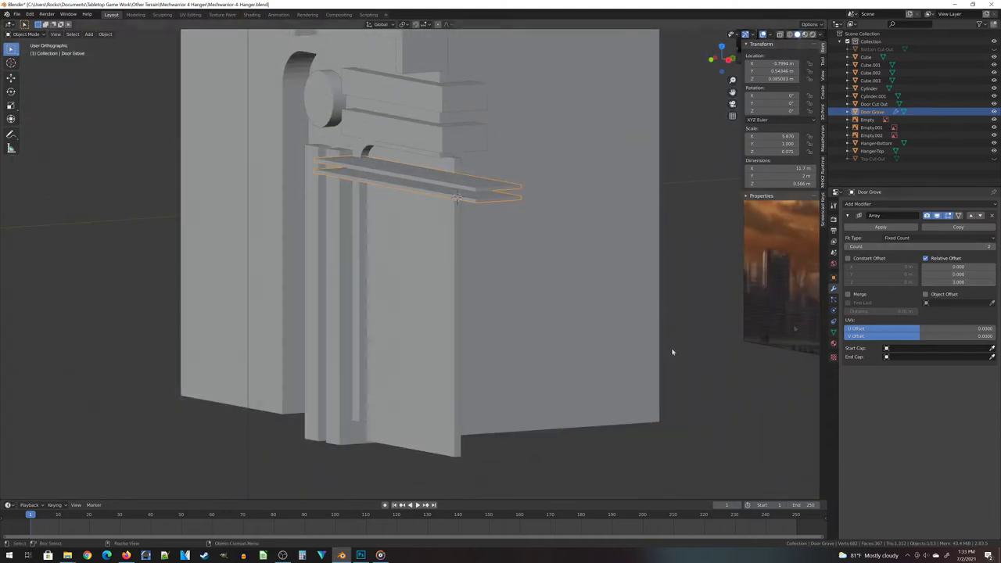
middle_click_drag(670, 351, 547, 267)
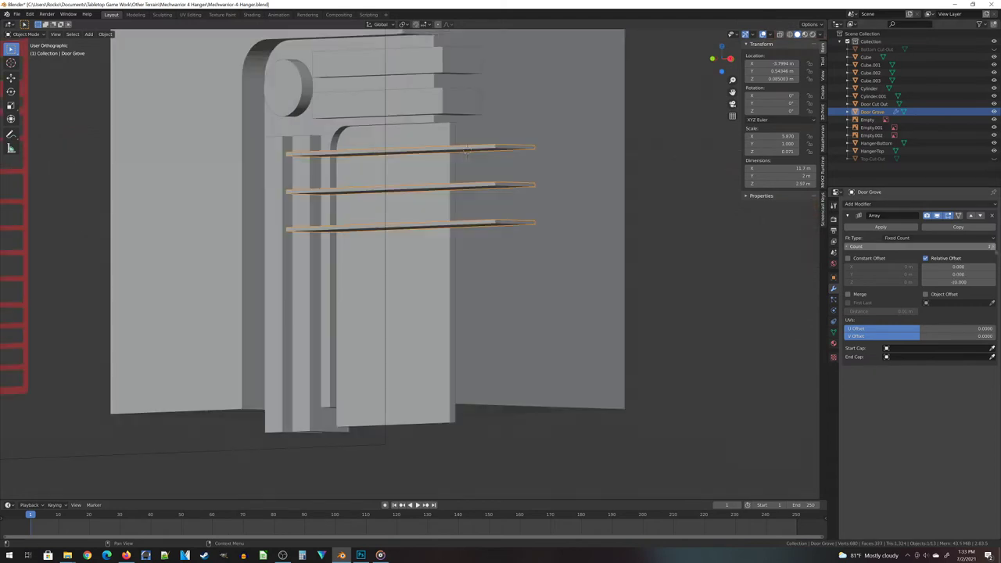
left_click_drag(919, 246, 947, 246)
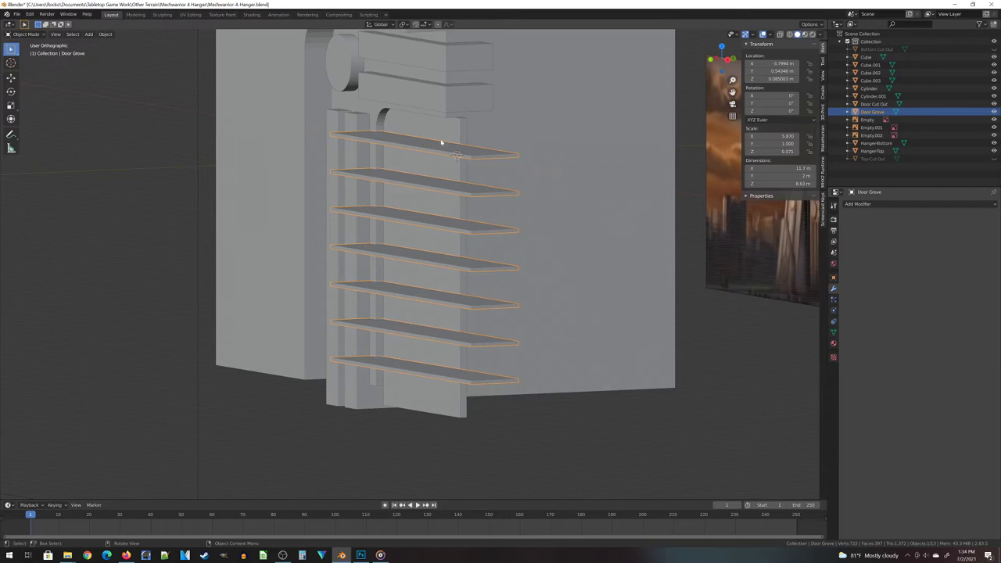
left_click(441, 133)
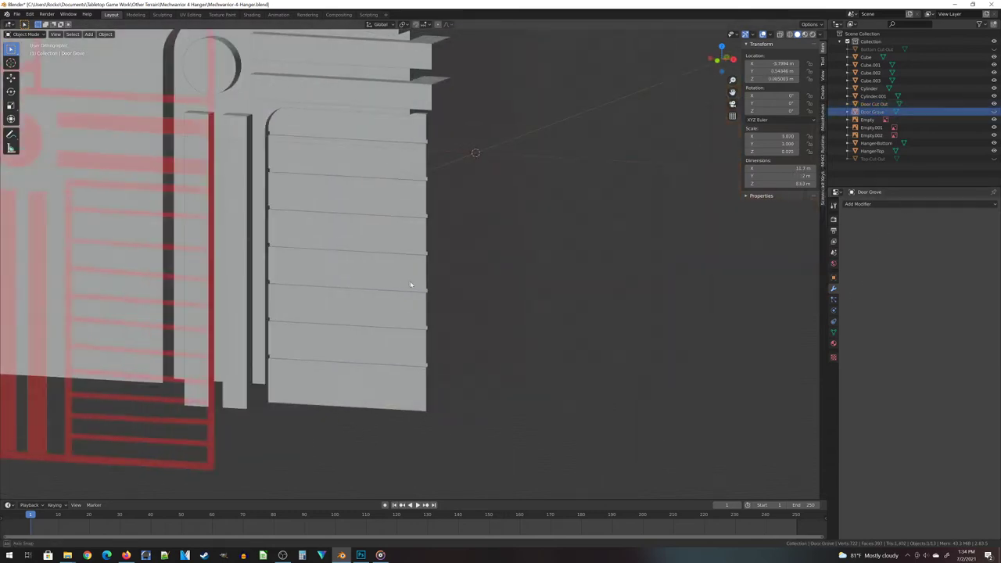
middle_click_drag(413, 259, 395, 280)
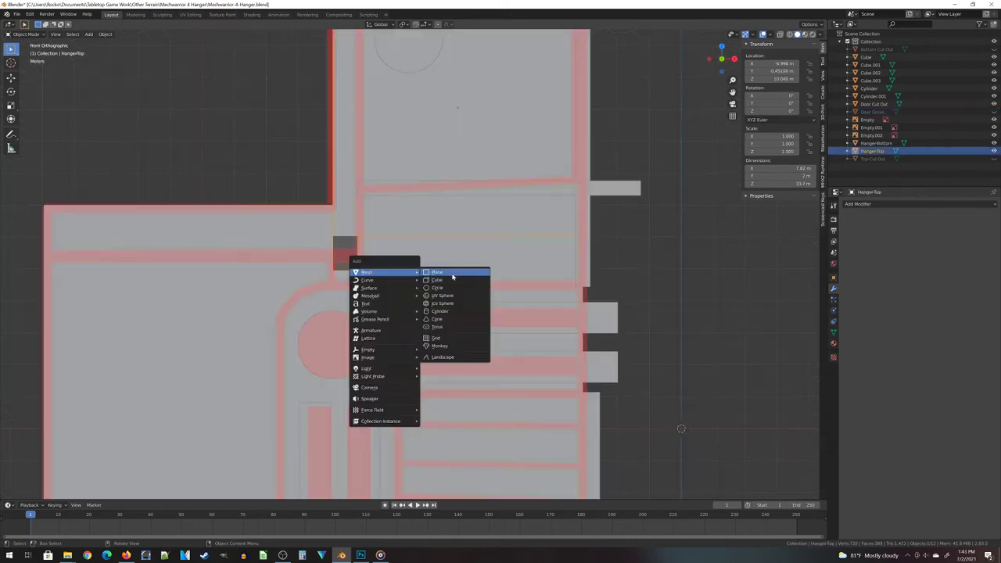
Add a new cube near the upper doorway and scale it along X
left_click(453, 281)
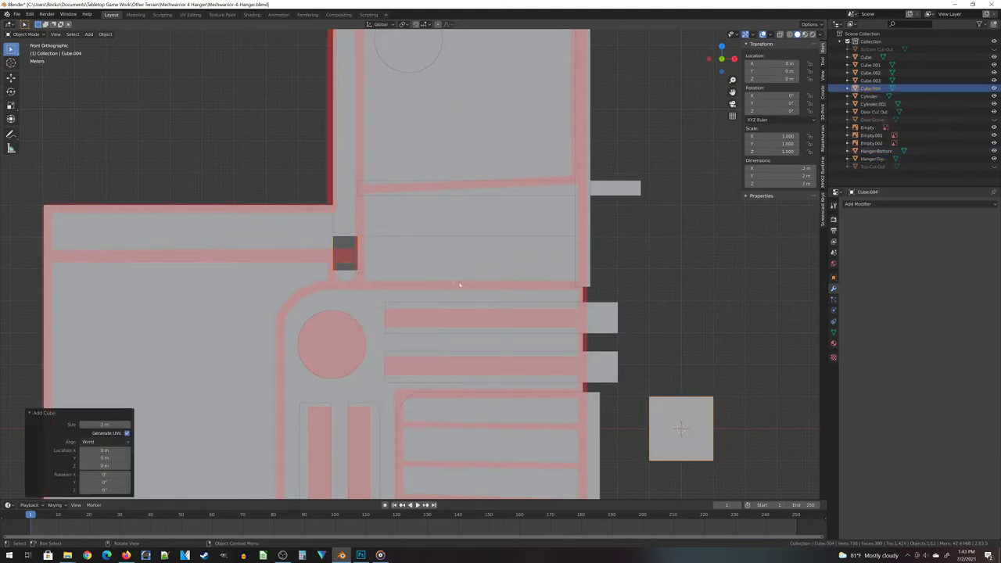
key("g")
left_click(345, 188)
key("s")
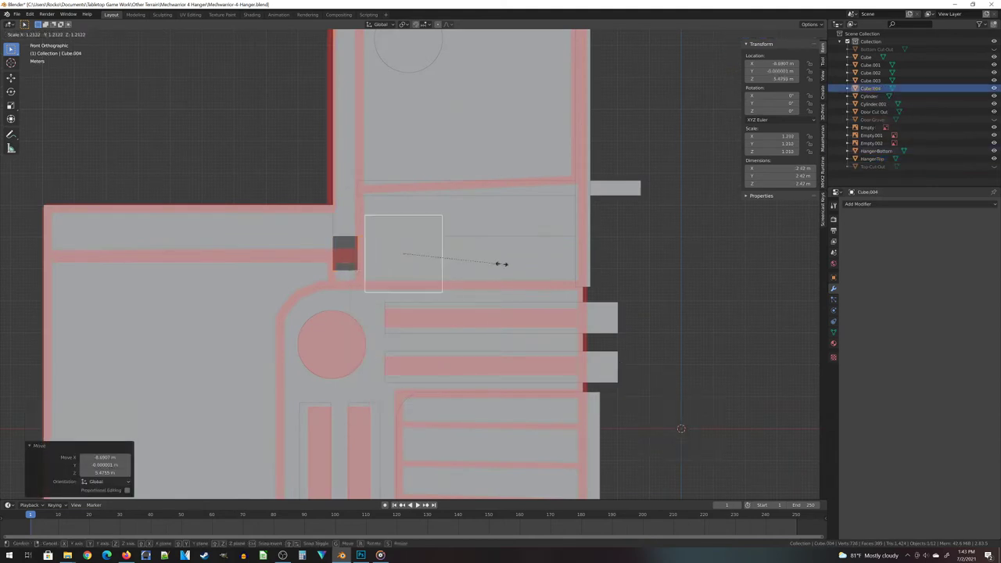
key("x")
left_click(425, 248)
Resize the block's height and width on Z and X
key("s")
key("z")
left_click(415, 239)
scroll(380, 230, "up", 4)
key("s")
key("x")
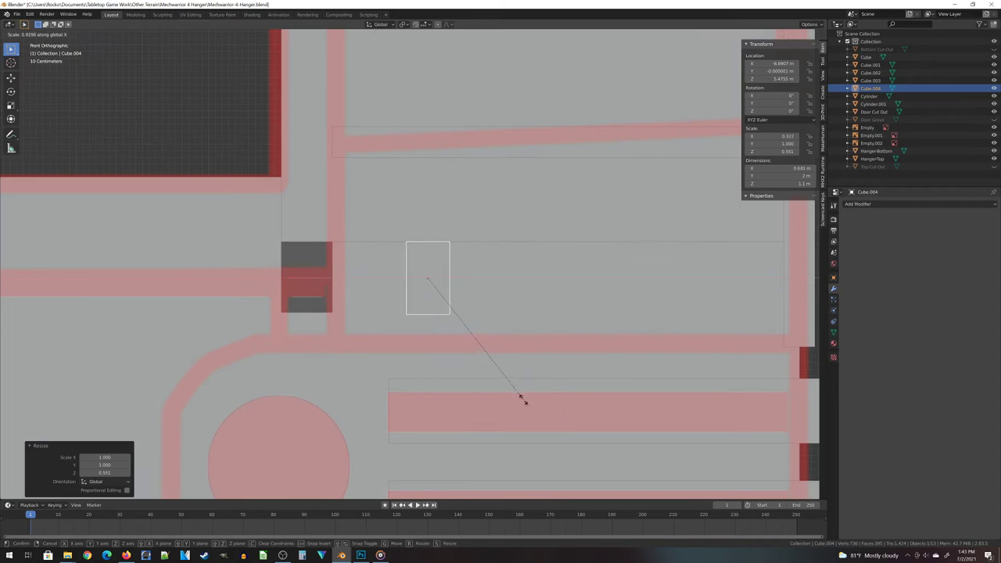
left_click(497, 368)
middle_click_drag(498, 368, 352, 253)
Move the block along Y and check it in a see-through wireframe front view
key("g")
key("y")
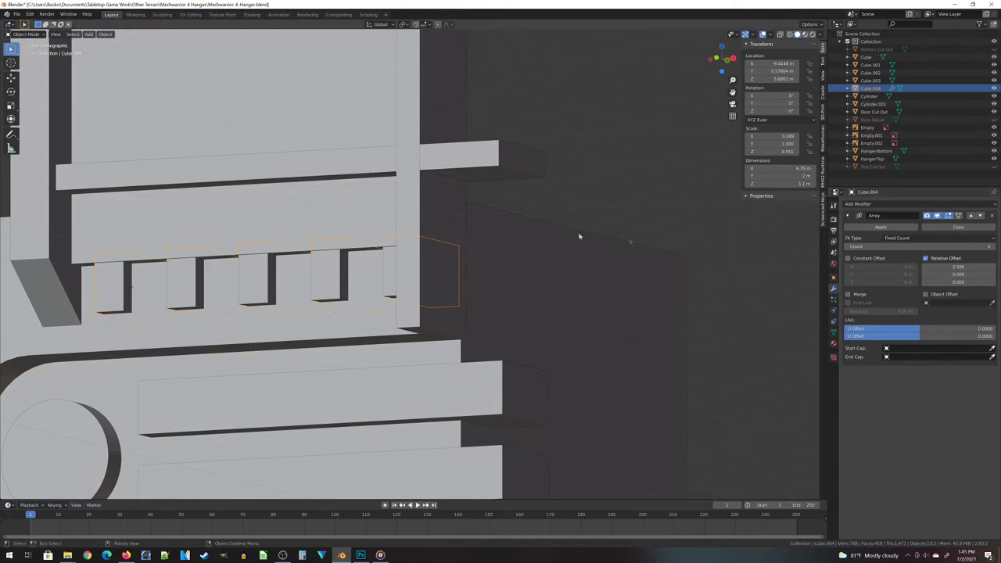
key("alt+z")
middle_click_drag(316, 256, 429, 255)
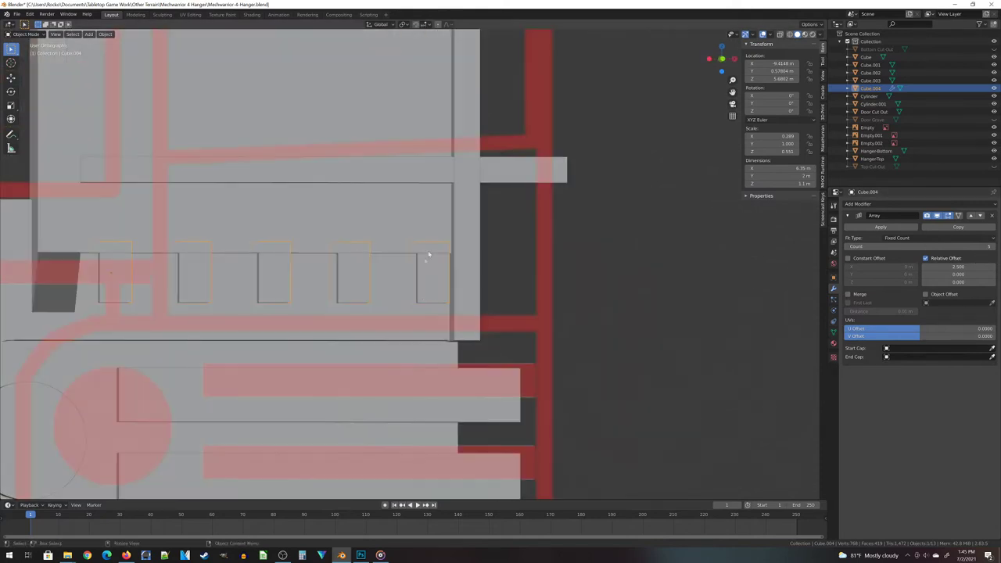
key("KP_1")
key("z")
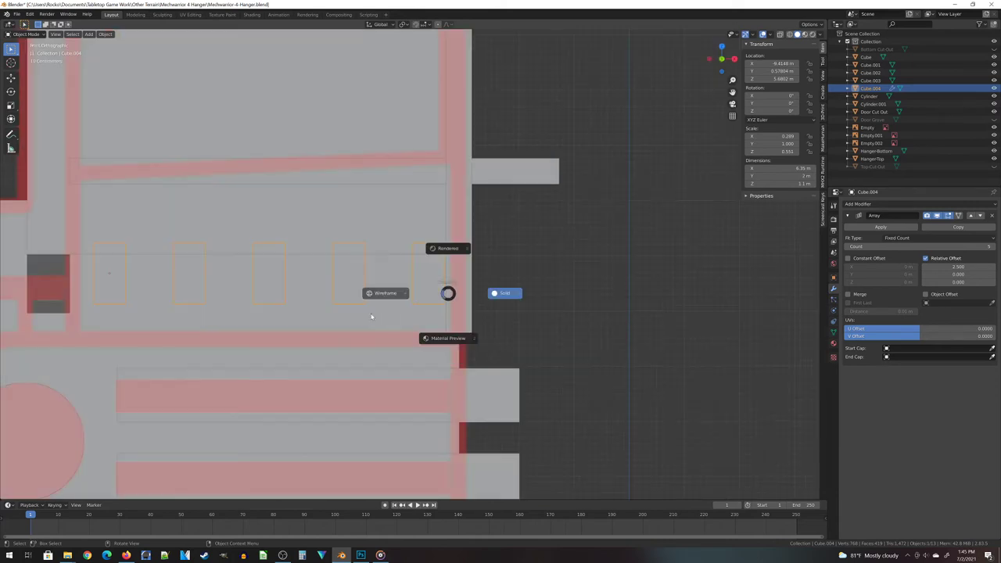
key("4")
Apply the 5-block array, return to solid shading, and save Mechwarrior-4-Hanger.blend
key("ctrl+a")
key("z")
key("6")
middle_click_drag(463, 250, 515, 369)
key("ctrl+s")
key("alt+z")
scroll(454, 357, "down", 3)
key("KP_1")
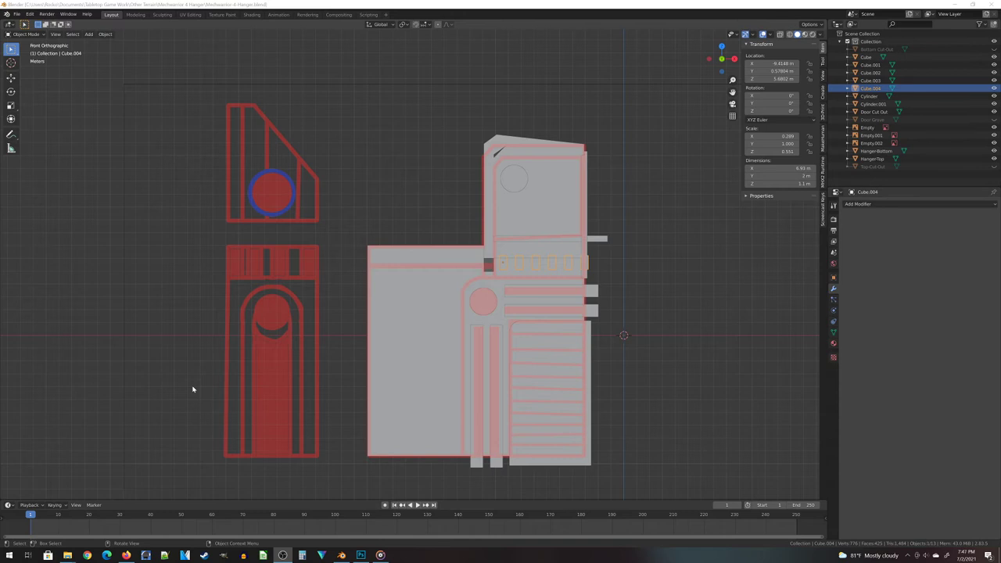
Add a new cube, scale it on X, and place it left of the hangar front
scroll(192, 389, "up", 1)
key("shift+a")
left_click(384, 275)
key("s")
key("x")
scroll(452, 316, "up", 4)
key("g")
key("x")
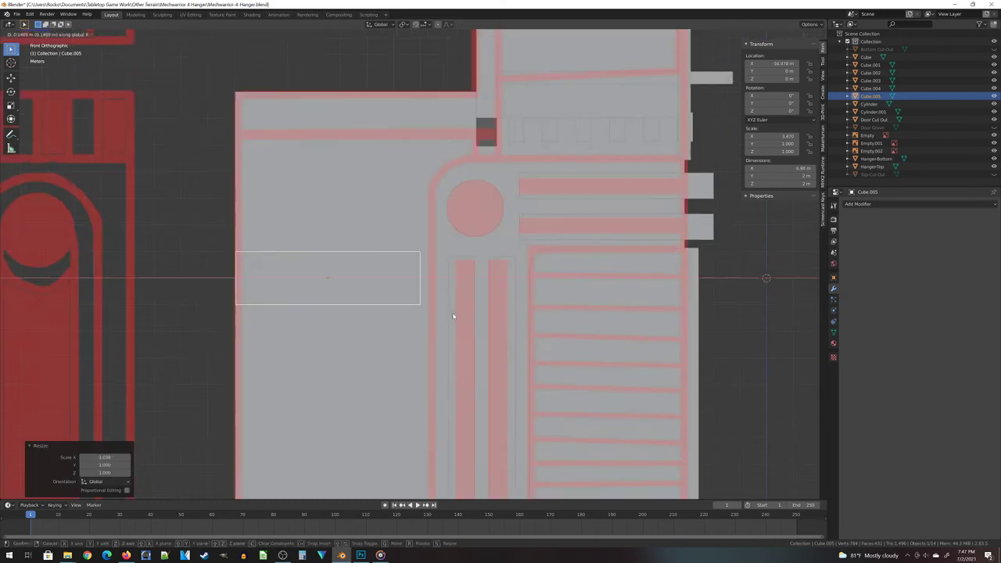
left_click(452, 312)
scroll(437, 299, "down", 2)
scroll(437, 299, "up", 1)
Stretch the cube tall on Z and adjust its vertices along Y
key("s")
key("z")
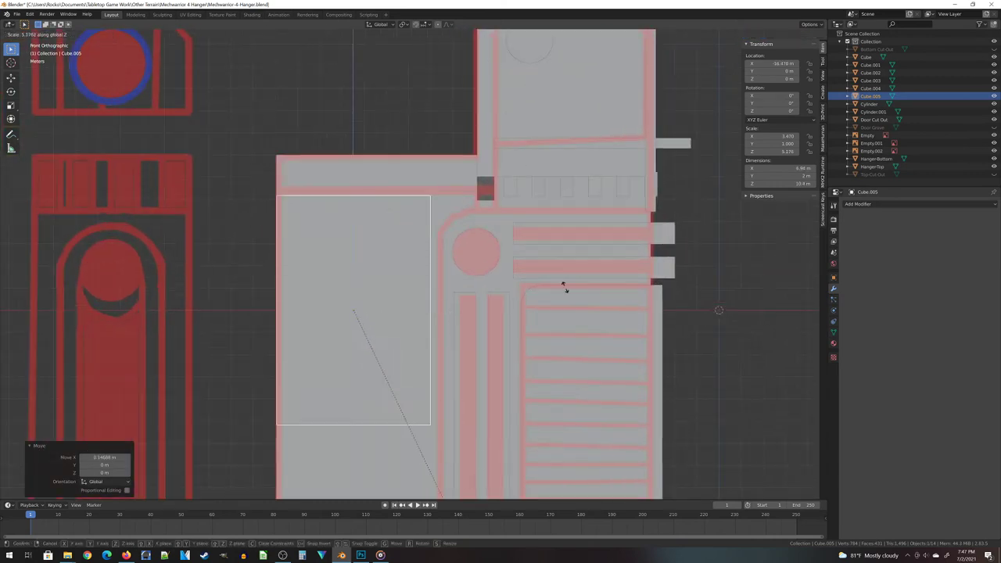
left_click(564, 288)
key("Tab")
middle_click_drag(565, 288, 420, 195)
key("g")
key("y")
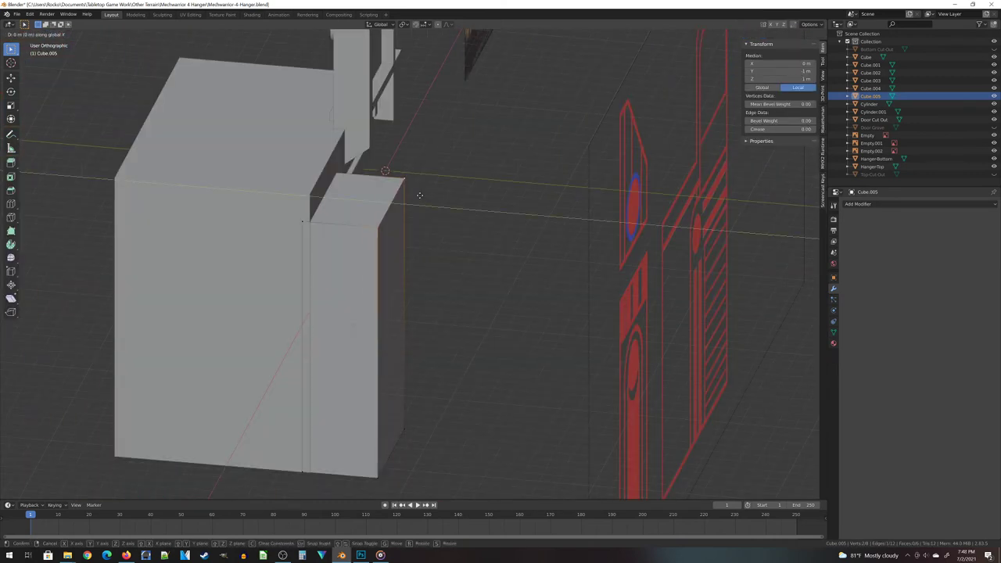
key("Escape")
Duplicate the block into a small piece shifted left and shortened on Z
key("Tab")
key("shift+d")
key("KP_1")
scroll(522, 347, "down", 1)
key("x")
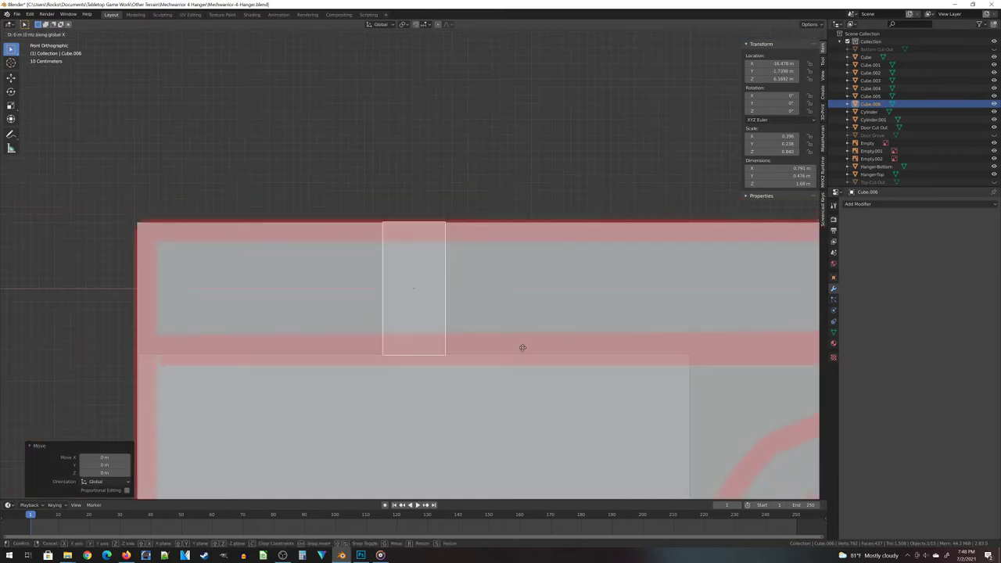
left_click(281, 333)
middle_click_drag(282, 333, 414, 369)
key("s")
key("z")
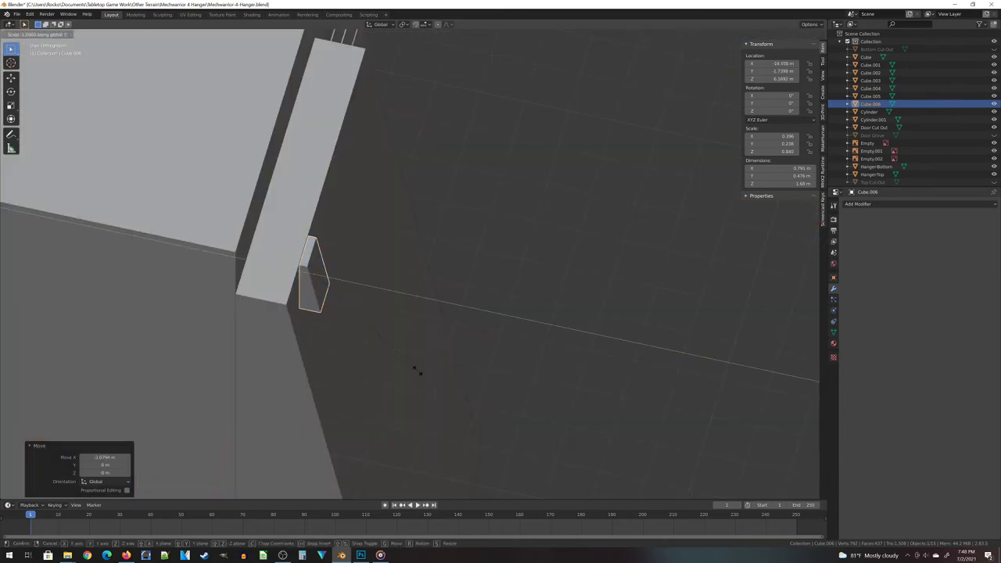
left_click(533, 406)
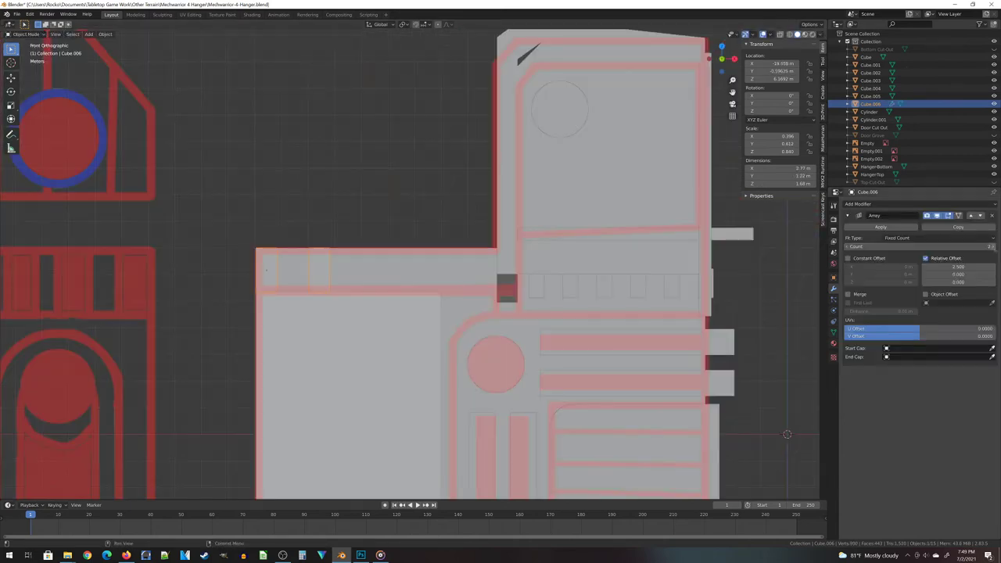
Set the small piece's array count to 4 and inspect the row
left_click(992, 246)
left_click(991, 246)
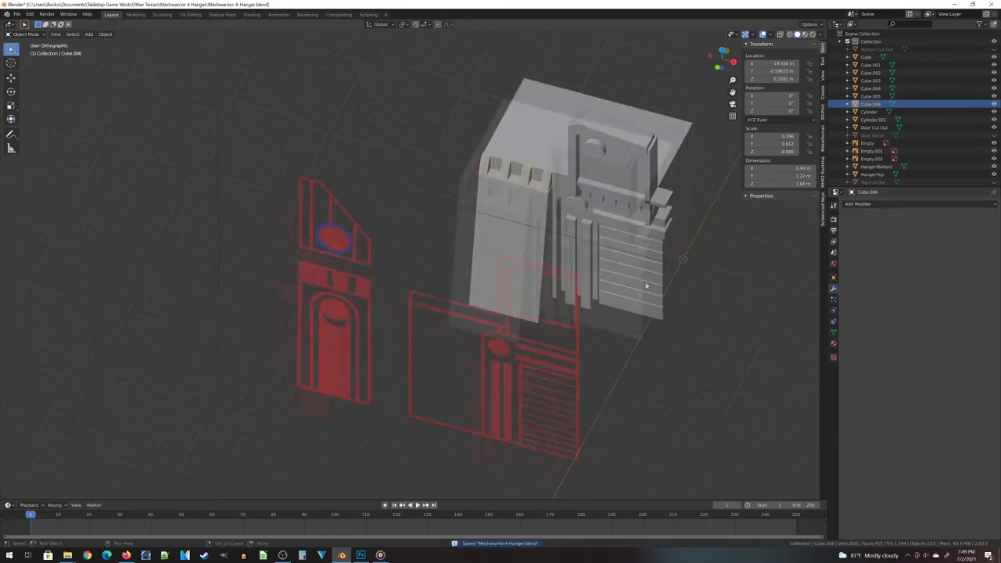
key("KP_1")
middle_click_drag(286, 263, 415, 326)
scroll(537, 260, "up", 3)
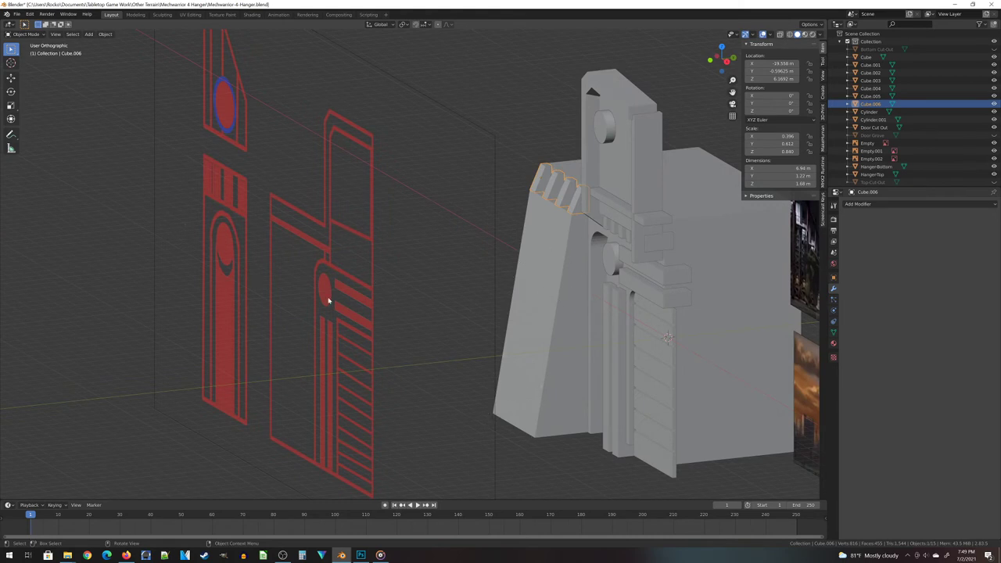
key("KP_1")
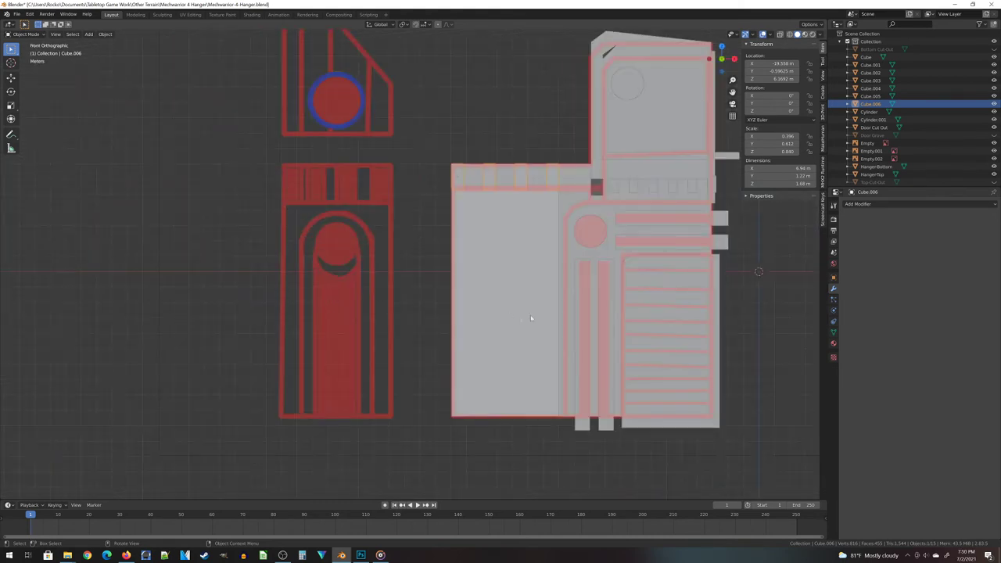
middle_click_drag(531, 318, 514, 229)
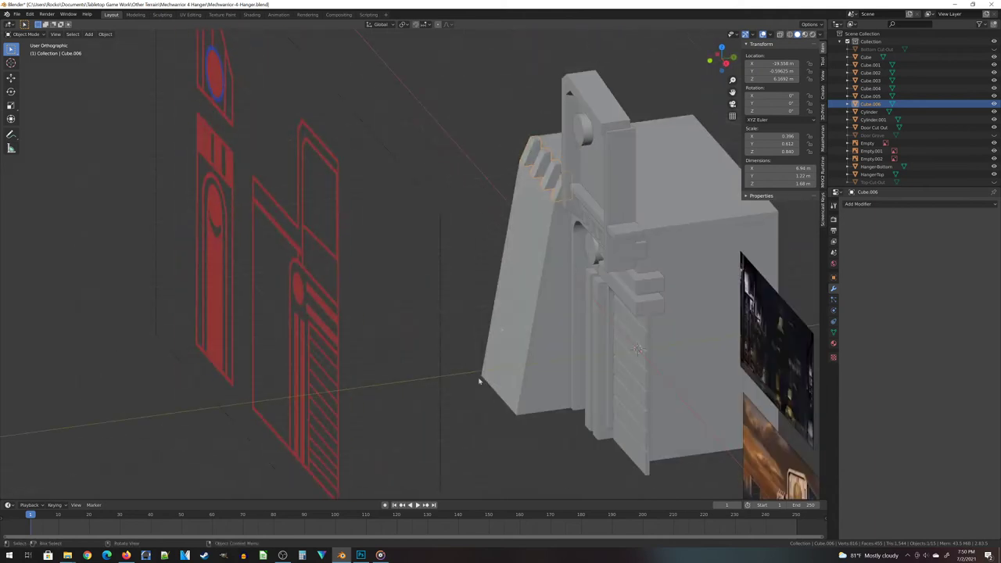
key("KP_3")
Flatten the cube's selected vertices to zero Y depth in see-through Edit Mode
key("Tab")
key("alt+z")
key("s")
key("y")
key("0")
key("Return")
key("g")
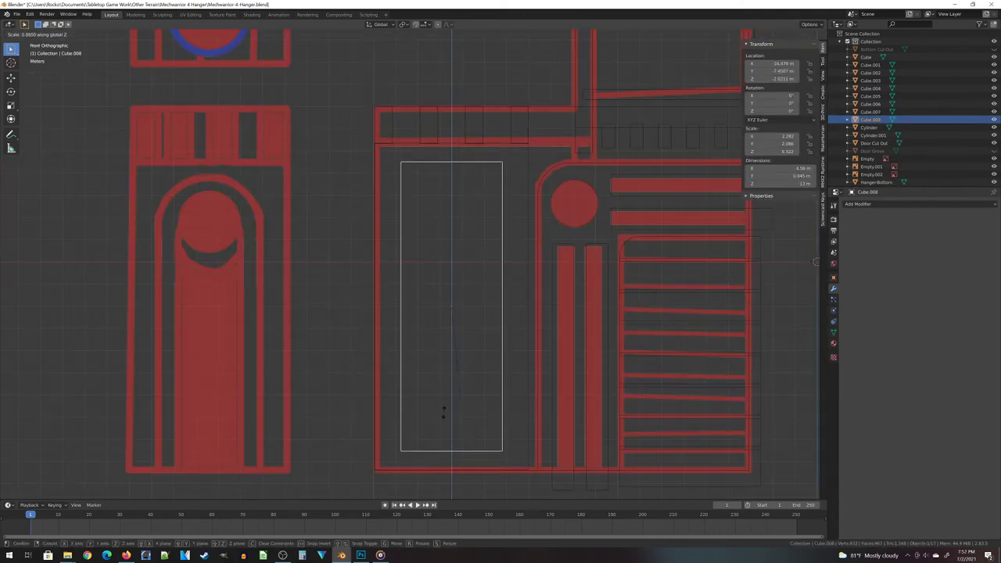
Move the arched Front Face piece out along Y
left_click(443, 412)
key("Tab")
middle_click_drag(547, 338, 775, 391)
key("ctrl+b")
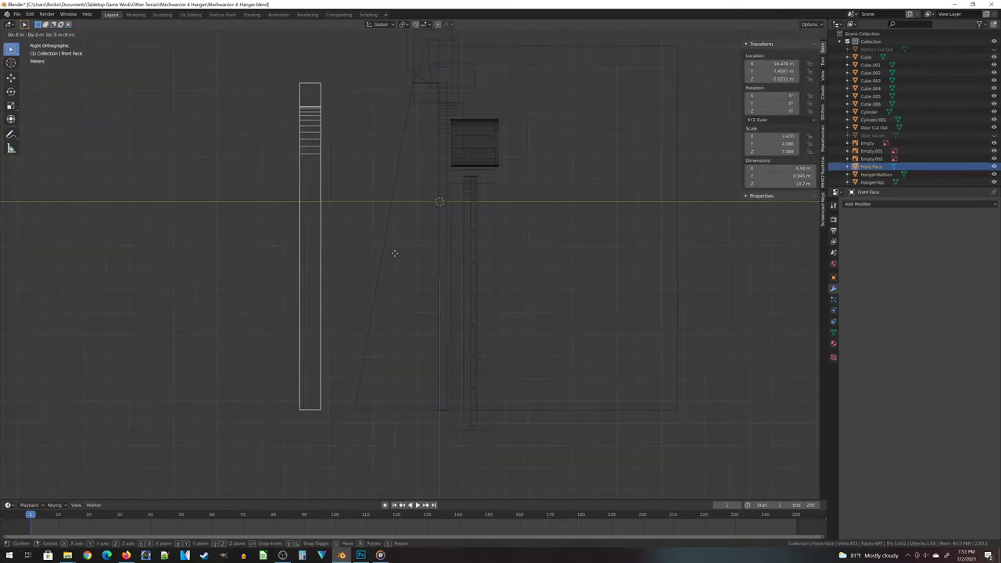
key("y")
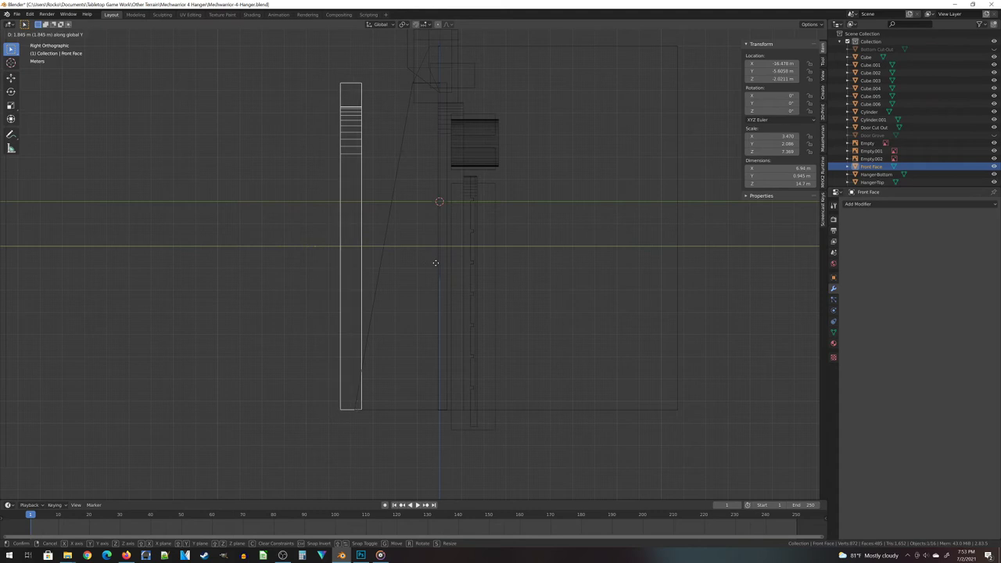
left_click(436, 263)
middle_click_drag(436, 263, 275, 203)
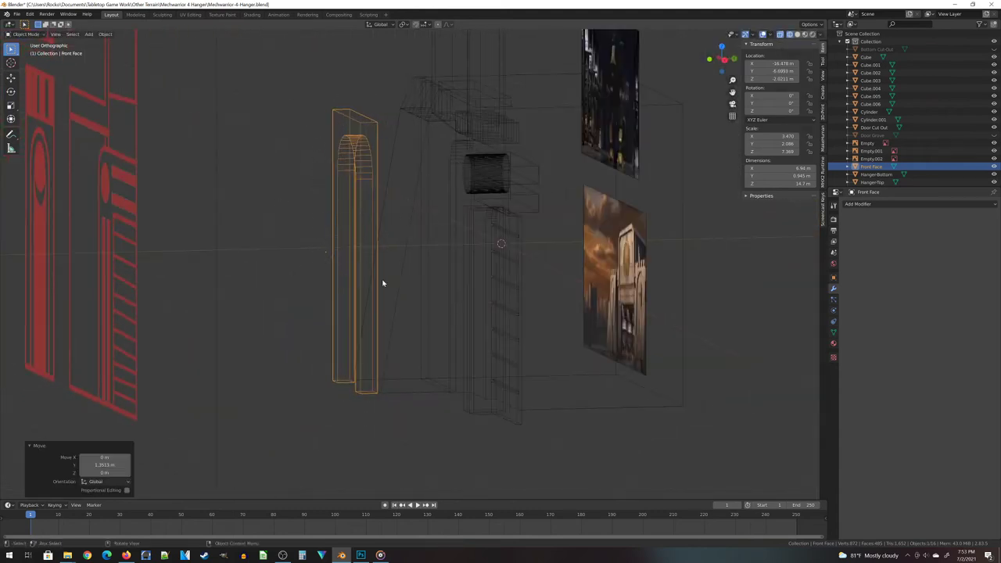
scroll(311, 273, "up", 4)
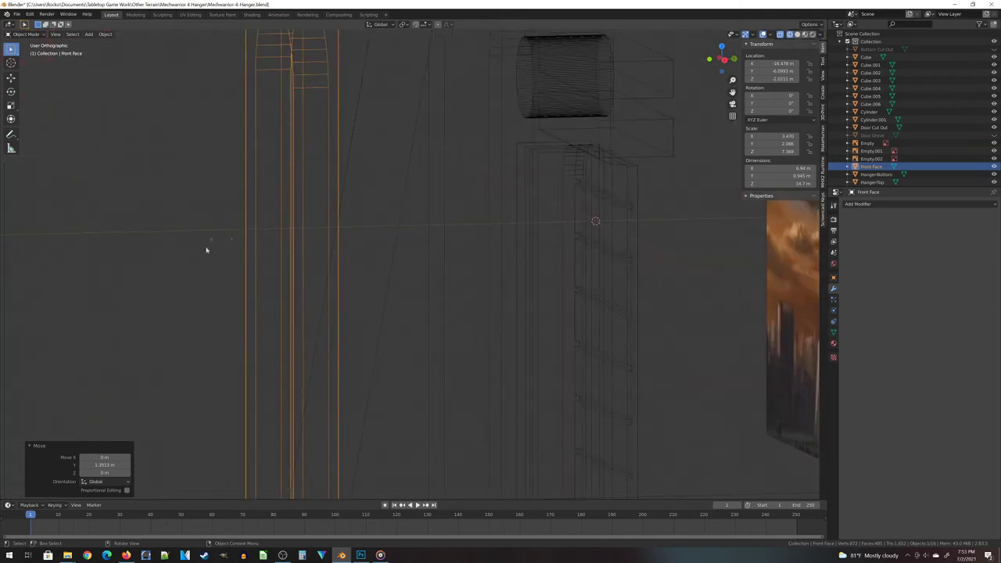
scroll(252, 204, "down", 4)
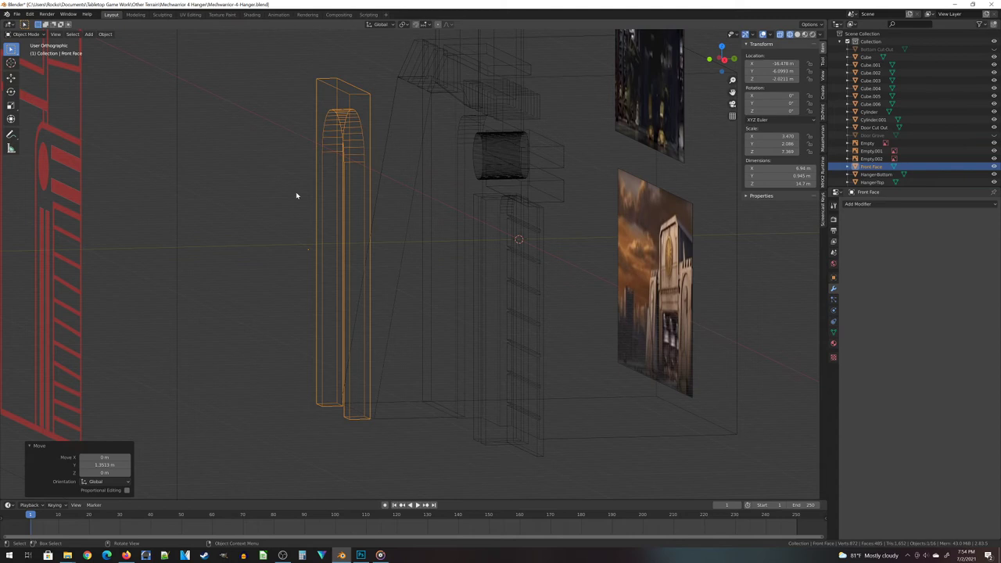
Set the Front Face origin to its centre of mass (volume)
left_click(328, 89)
left_click(336, 89)
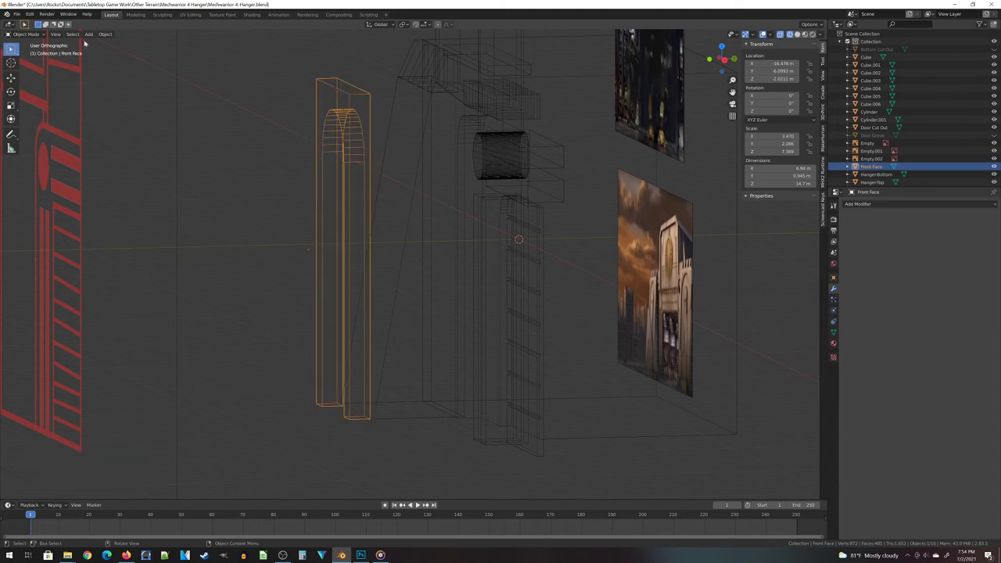
left_click(110, 36)
mouse_move(119, 51)
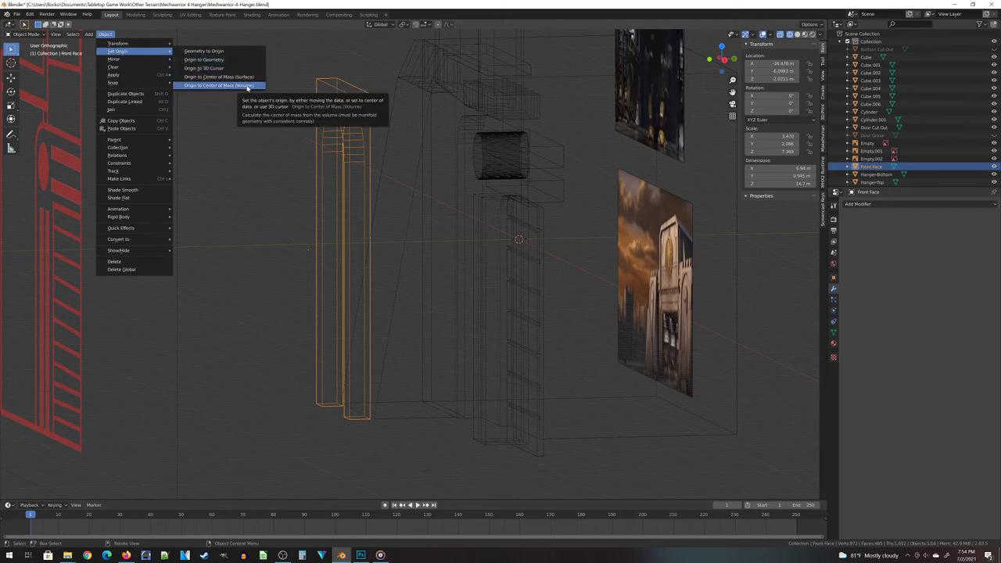
left_click(247, 87)
From the side view, shift Front Face 2.1788 m along Y and begin tilting it
mouse_move(383, 296)
middle_mouse_down()
mouse_move(365, 290)
mouse_move(442, 306)
mouse_move(385, 296)
middle_mouse_up()
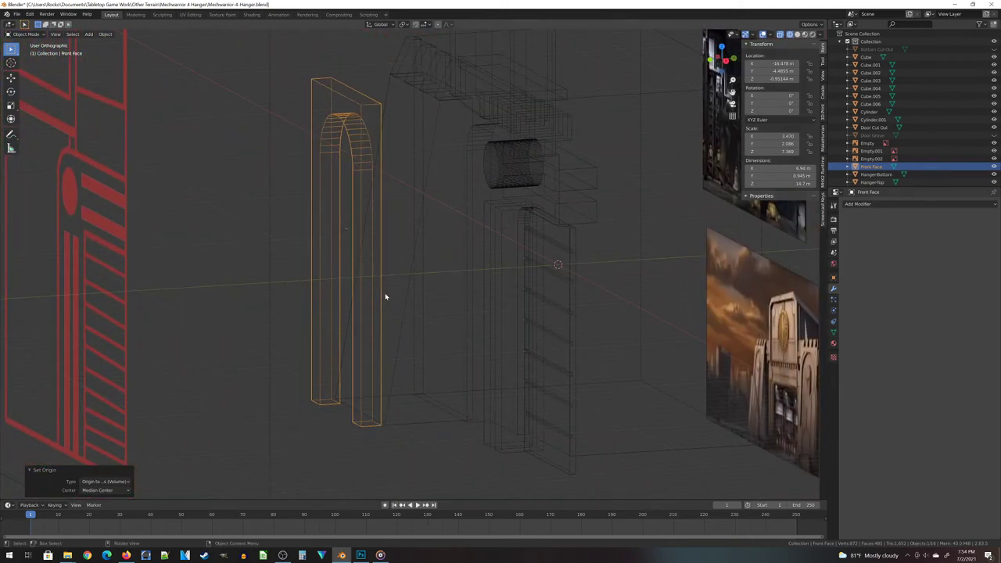
key("KP_1")
key("KP_3")
key("g")
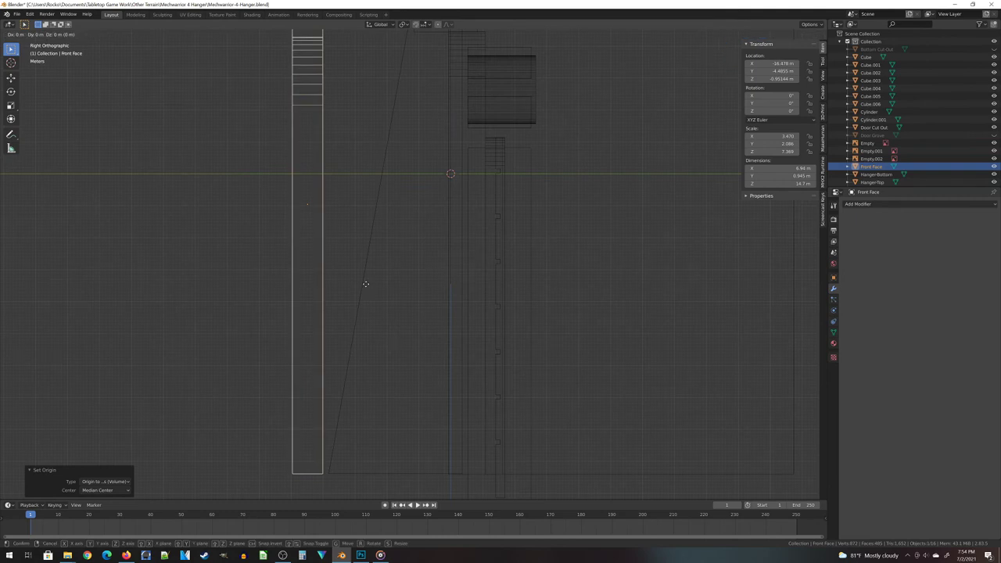
key("y")
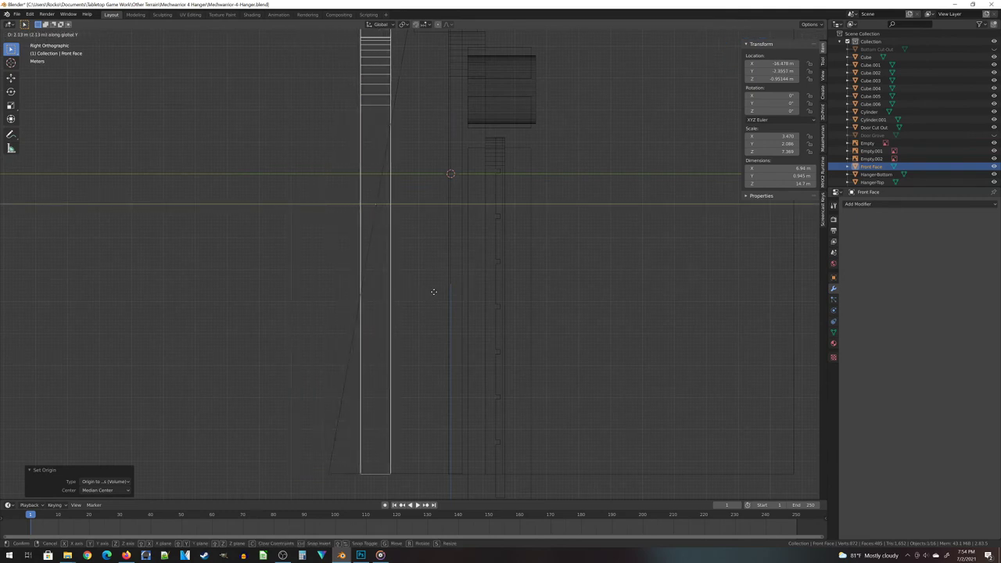
left_click(435, 293)
scroll(434, 125, "down", 1)
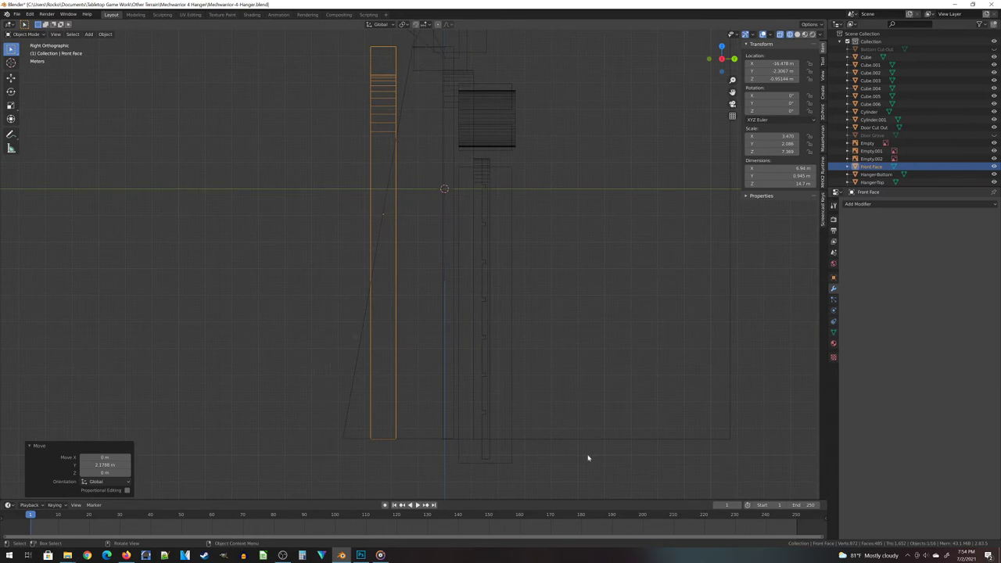
key("r")
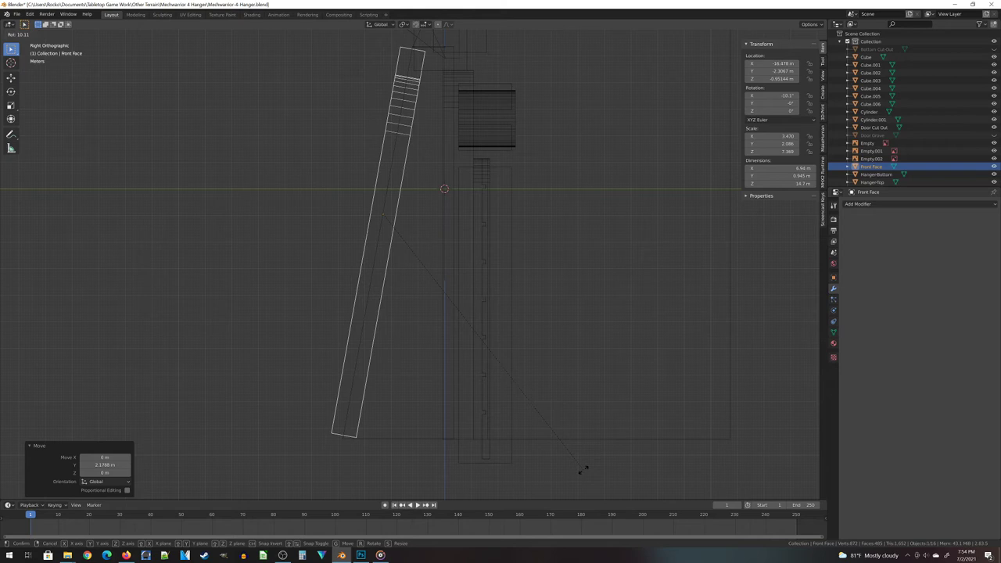
Confirm the roughly 10° tilt, then slide the strip's bottom end face outward along its length
left_click(582, 469)
key("Tab")
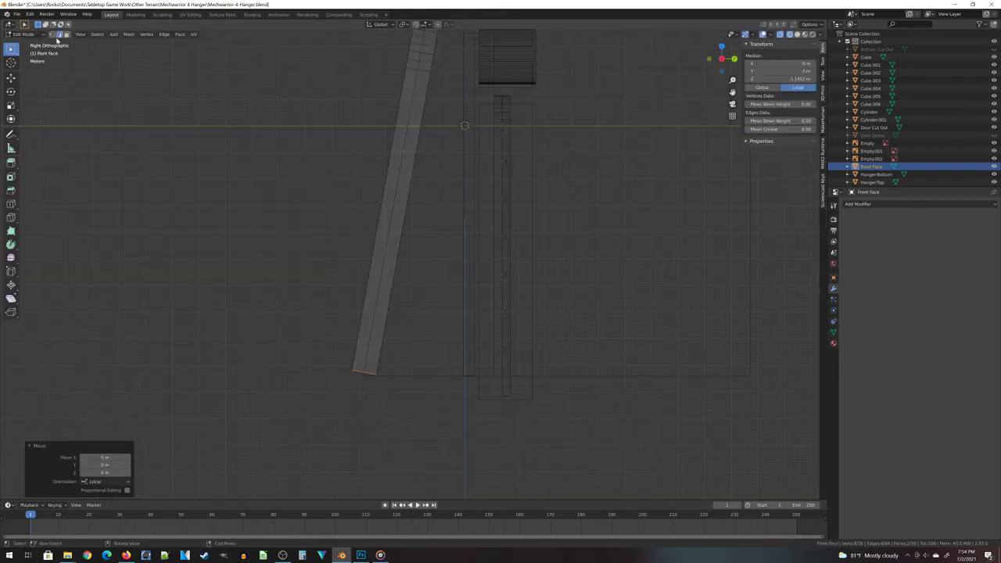
key("a")
left_click(399, 418)
left_click_drag(305, 308, 462, 446)
middle_click_drag(422, 334, 443, 151, "shift")
scroll(394, 403, "up", 1)
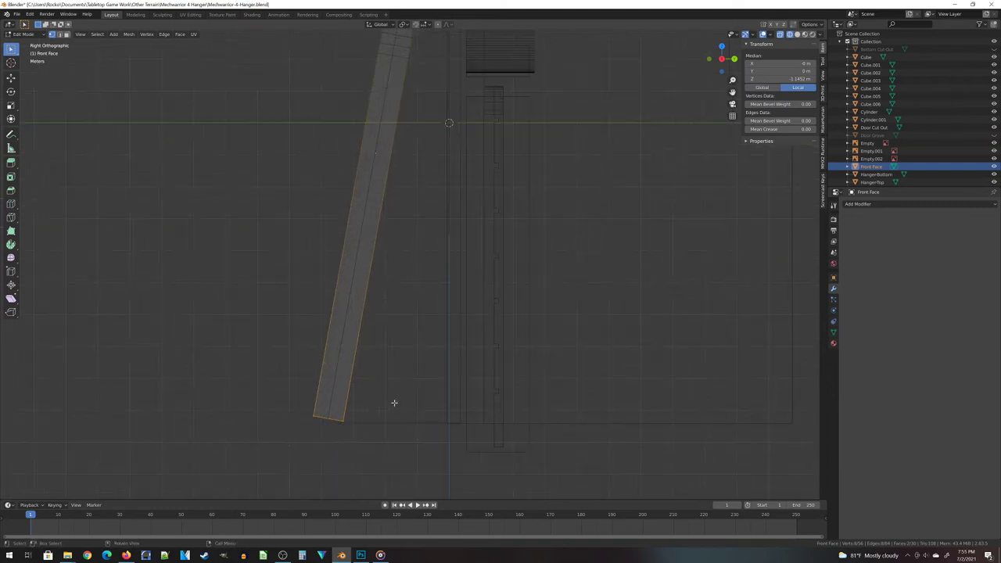
key("g")
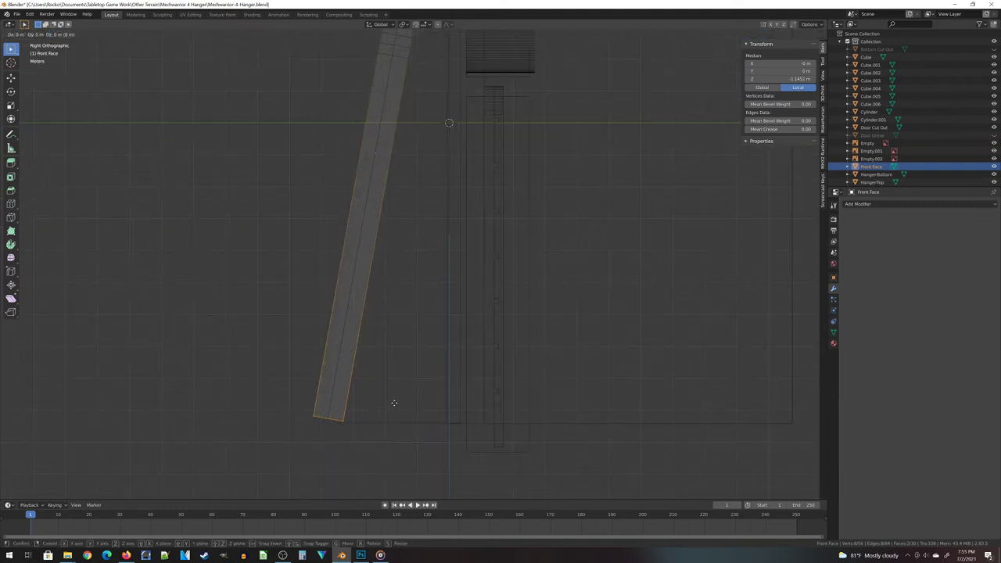
key("z")
key("z")
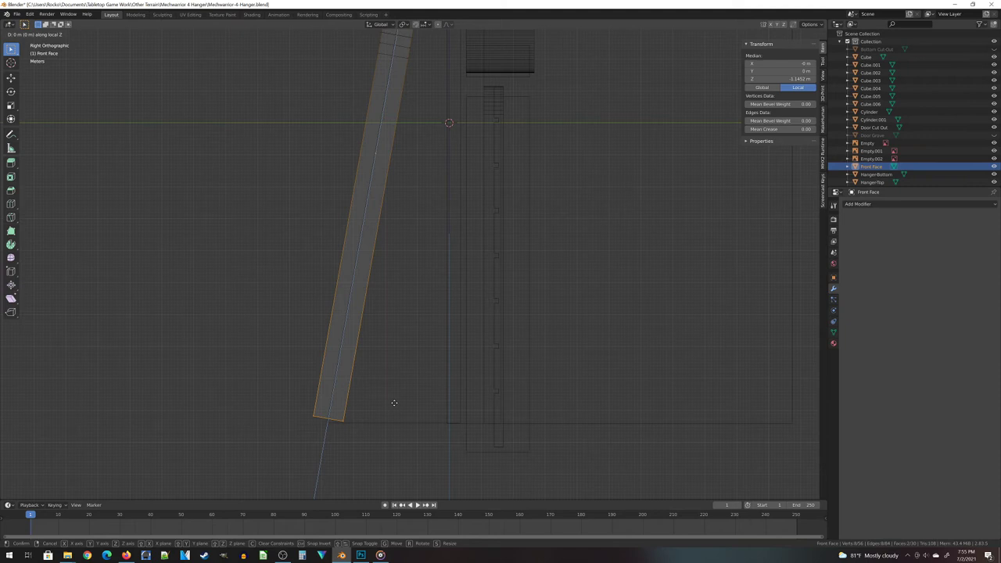
left_click(368, 434)
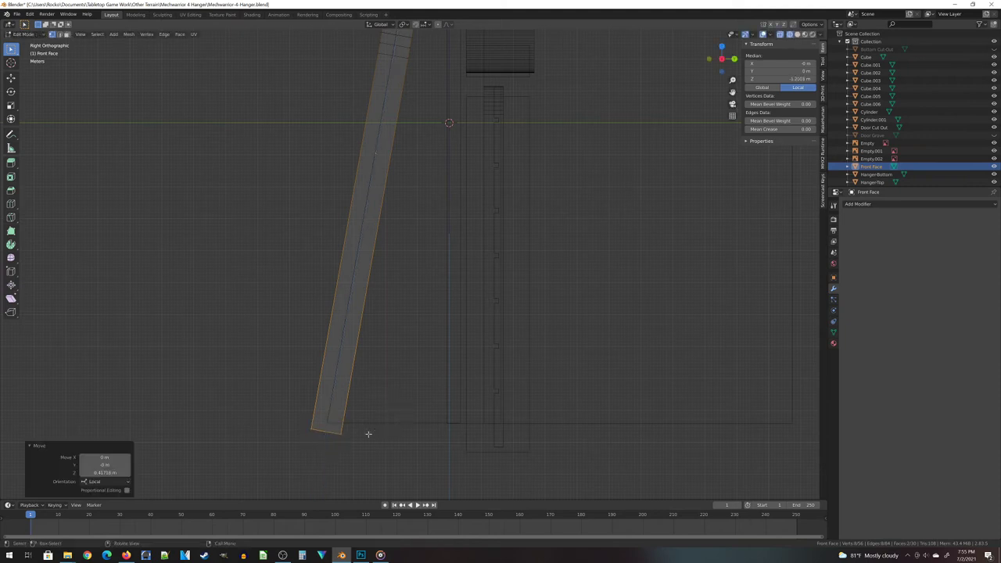
Extend the strip's top end face along its length, adjust it slightly lower, and exit Edit Mode
middle_click_drag(367, 110, 369, 329, "shift")
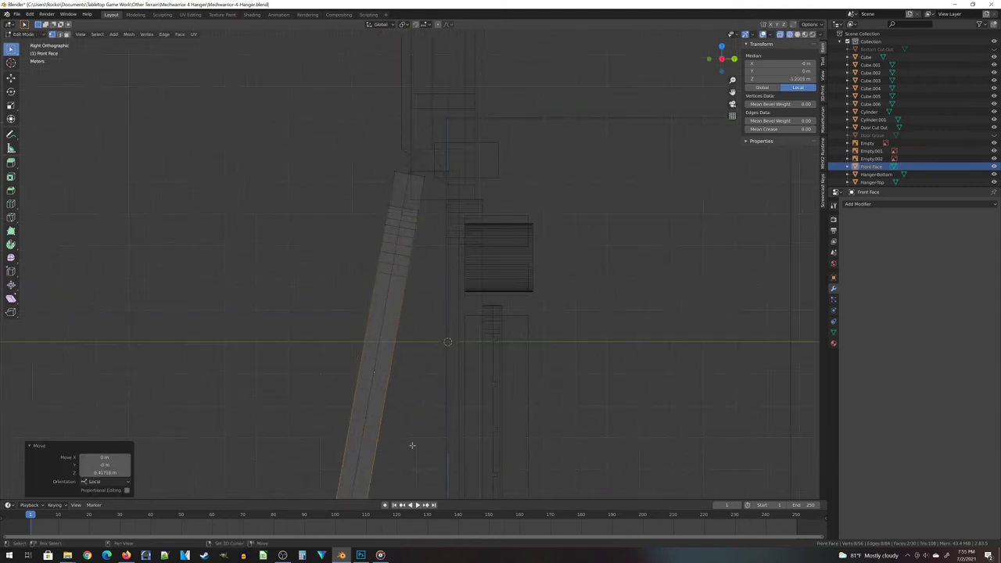
key("alt+a")
left_click_drag(359, 127, 462, 188)
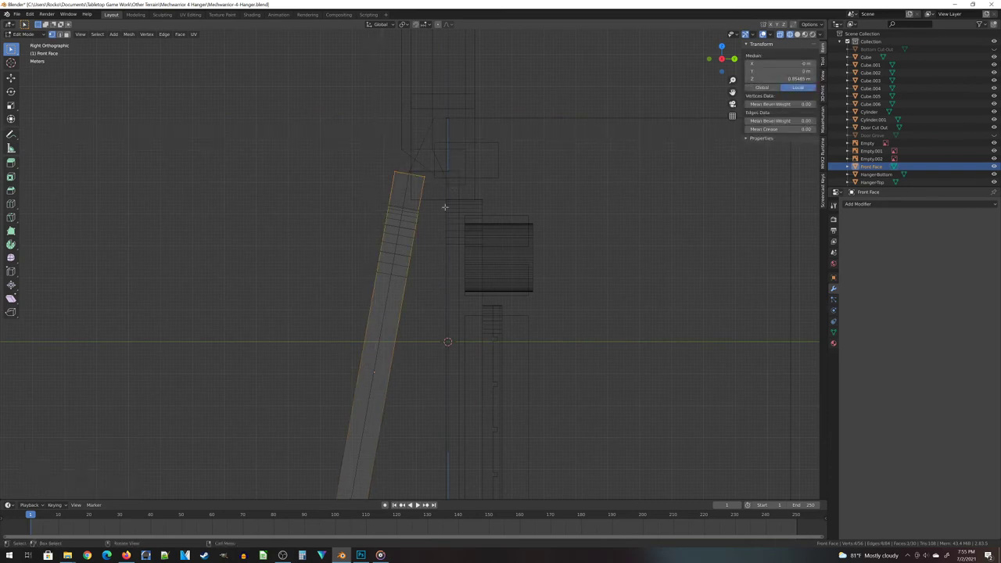
key("g")
key("z")
key("z")
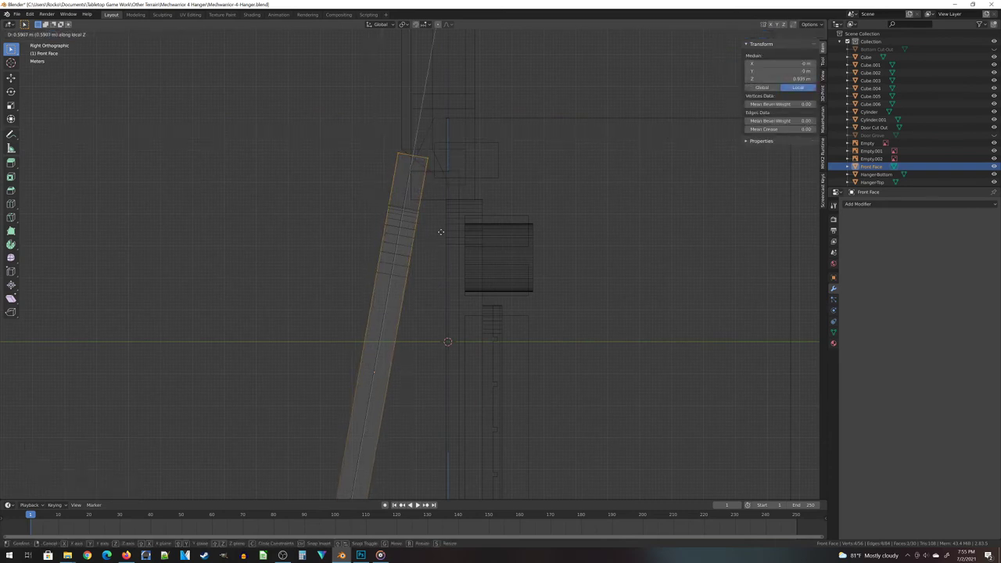
left_click(440, 232)
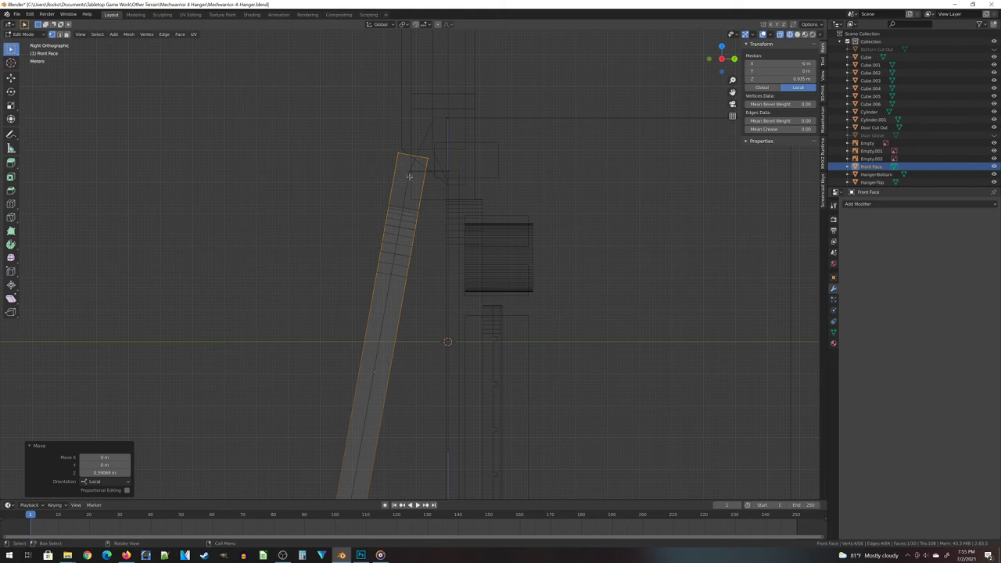
key("g")
key("z")
key("z")
left_click(430, 194)
scroll(426, 297, "down", 3, "shift")
left_click(387, 391)
scroll(380, 384, "down", 3, "shift")
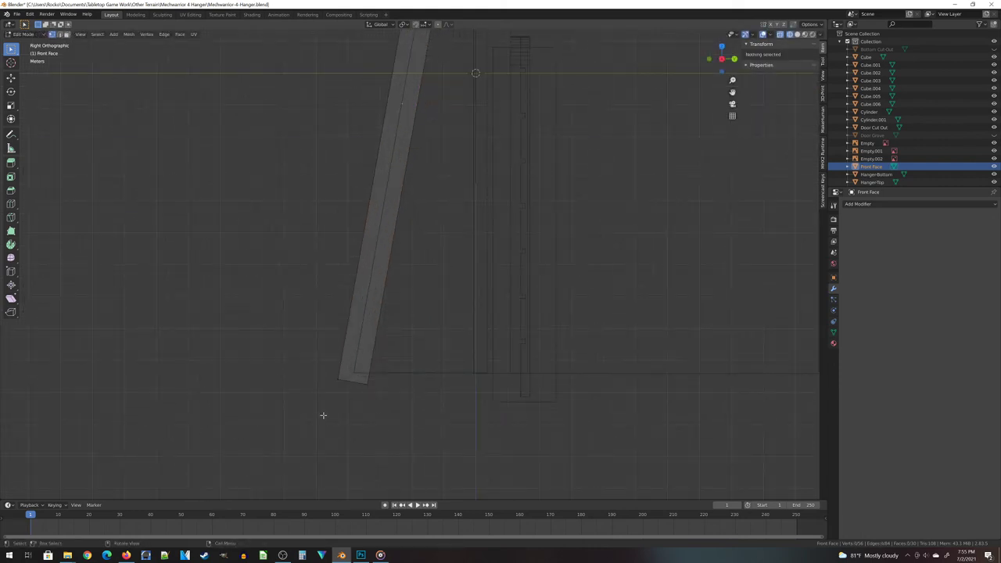
key("Tab")
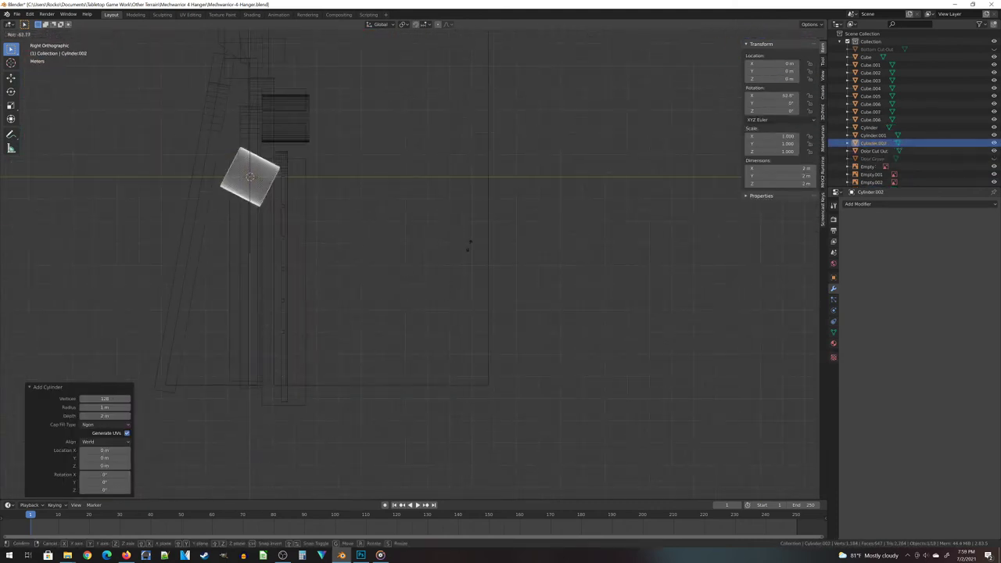
Place the new box, then set its Array modifier to 4 copies and apply it
left_click(588, 282)
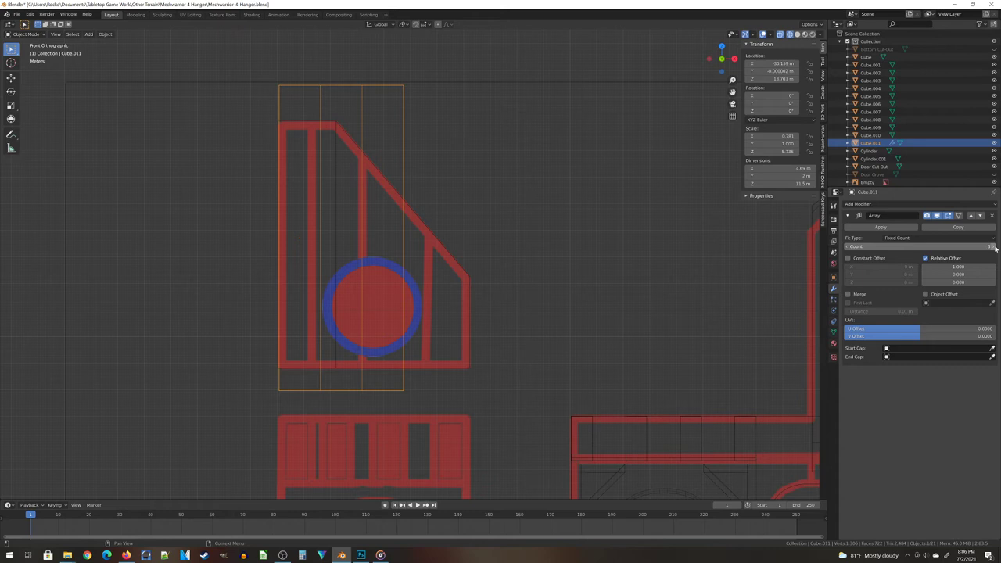
left_click(991, 247)
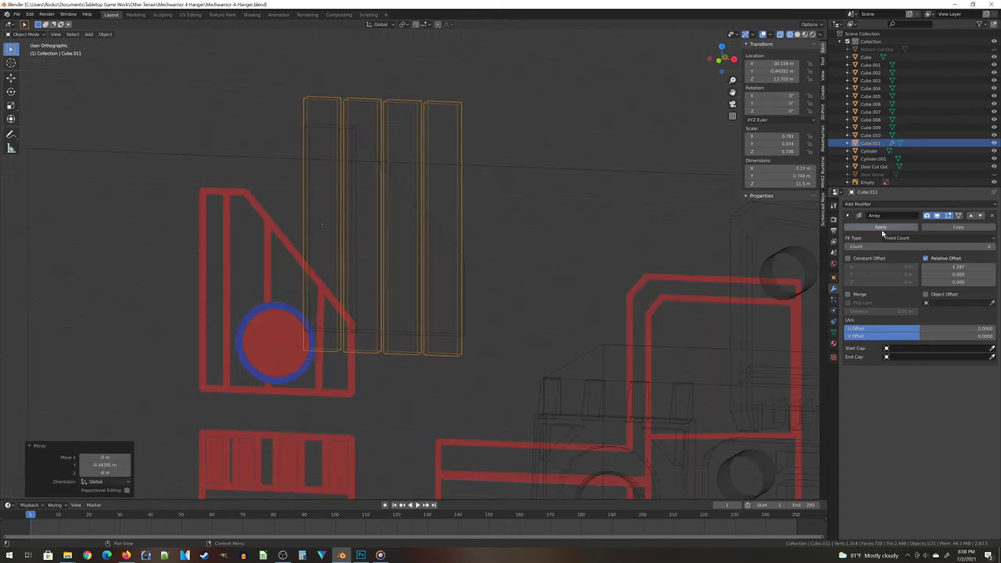
left_click(881, 227)
middle_click_drag(306, 329, 345, 261)
key("KP_1")
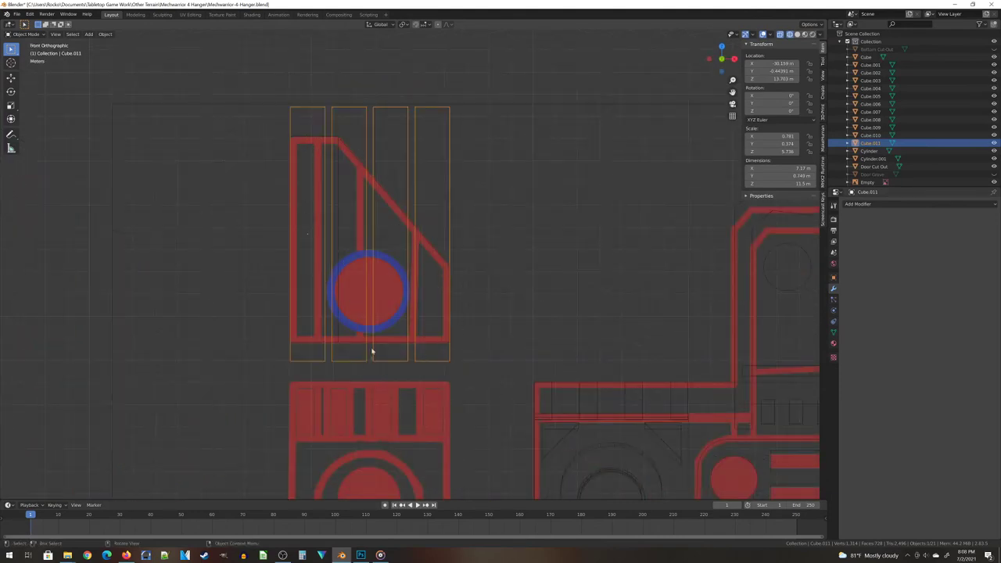
scroll(427, 319, "up", 1)
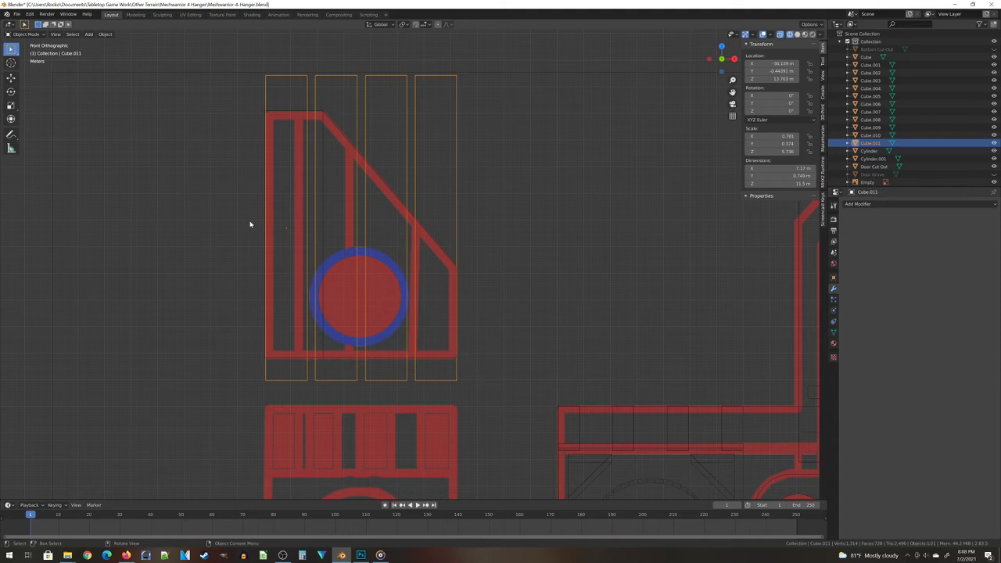
In top view, shift the four planks 0.42842 m along Y, then return to front view
middle_click_drag(251, 224, 350, 329)
middle_click_drag(372, 372, 299, 157)
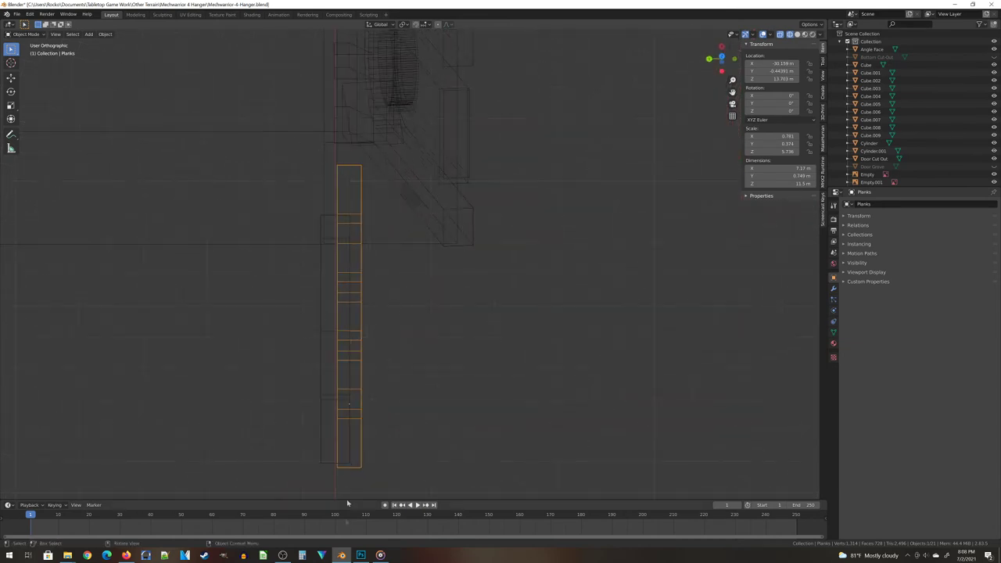
middle_click_drag(363, 231, 360, 366)
key("KP_7")
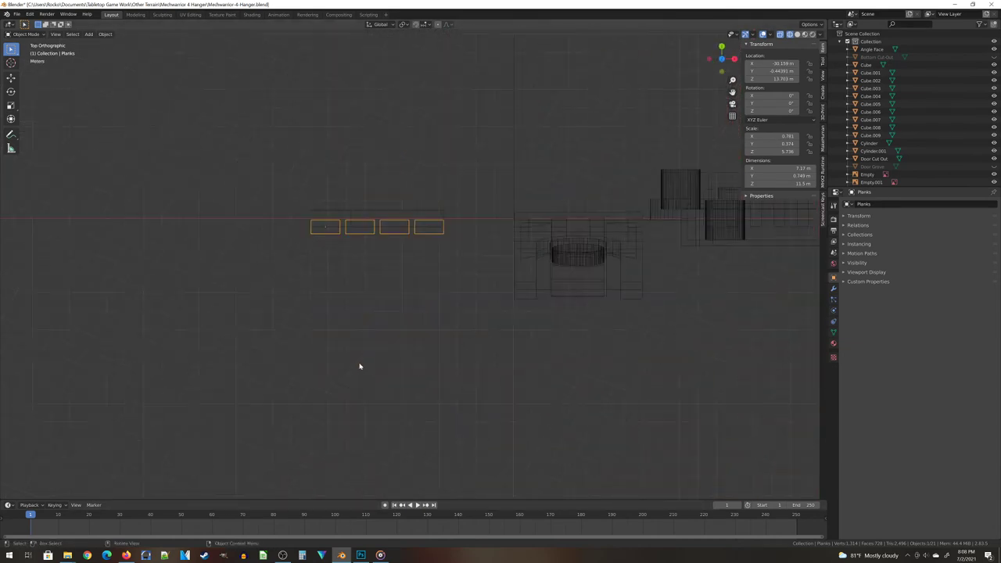
key("g")
key("y")
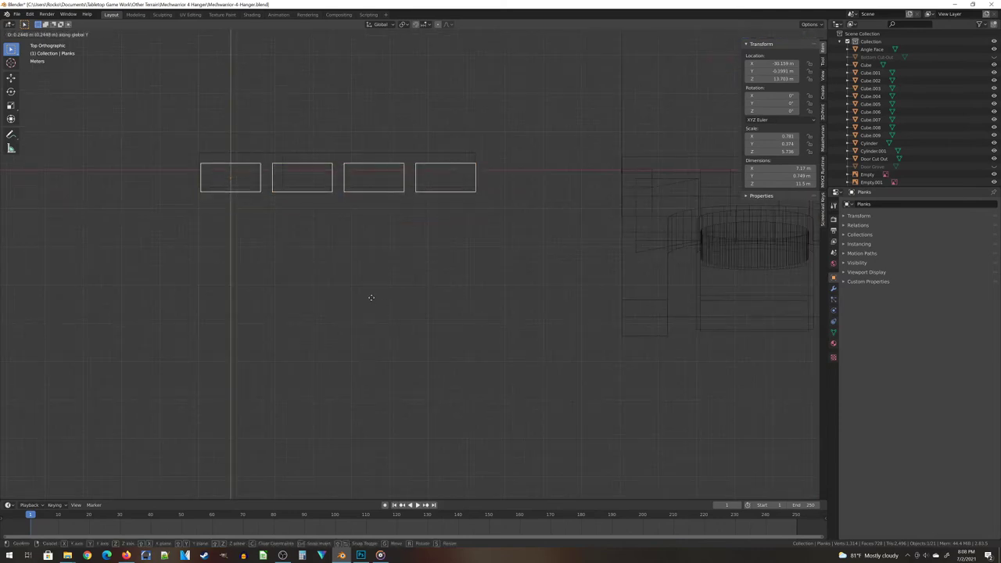
left_click(350, 290)
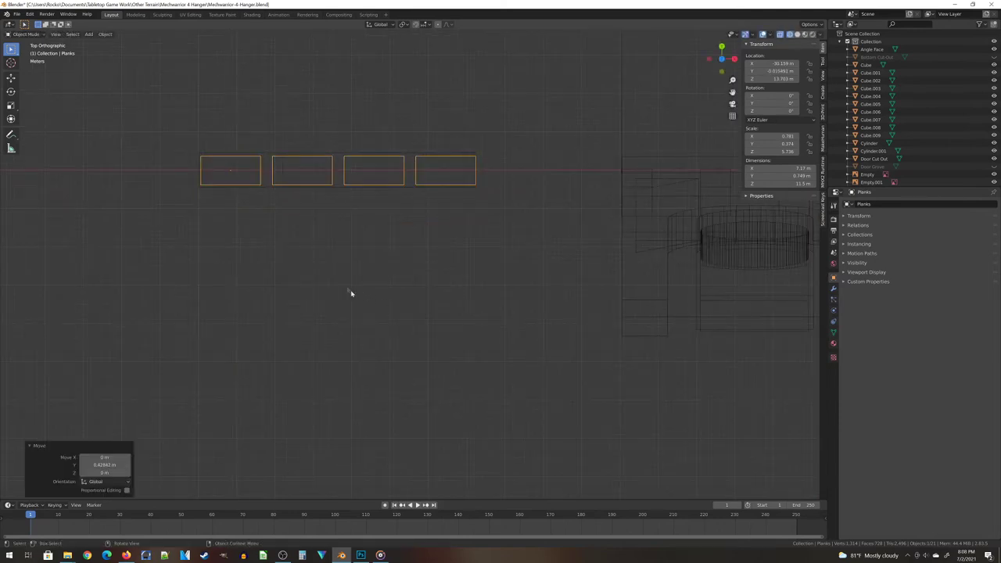
scroll(221, 151, "up", 3)
middle_click_drag(222, 152, 315, 277, "shift")
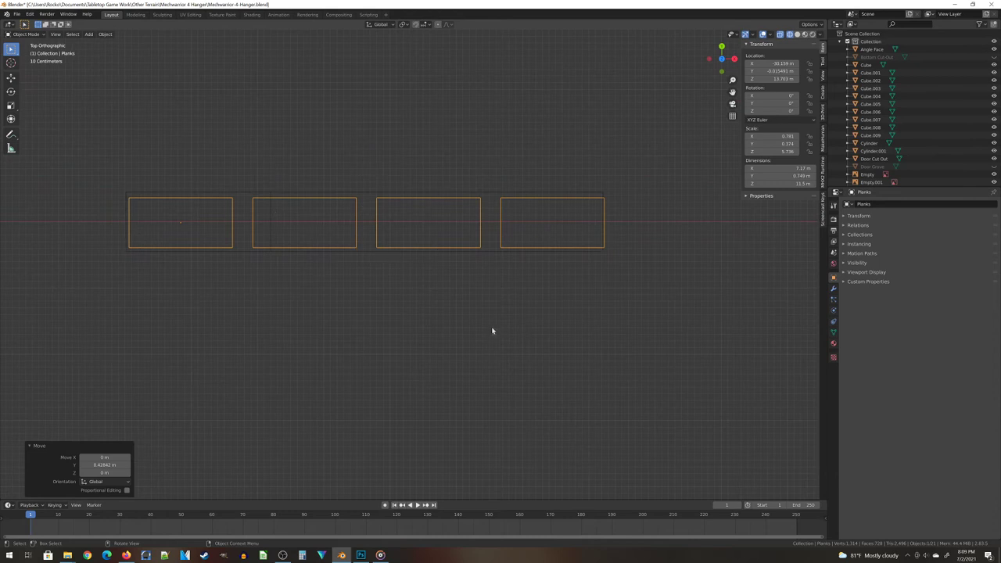
key("KP_1")
scroll(500, 297, "down", 5)
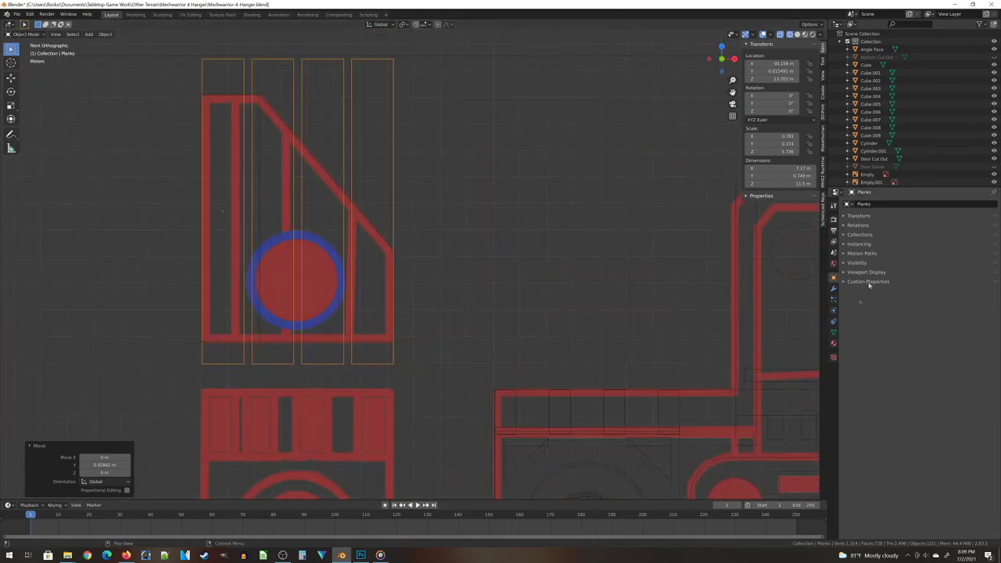
Add a Boolean modifier to Planks with operation Intersect and Angle Face as the object
left_click(834, 290)
left_click(856, 204)
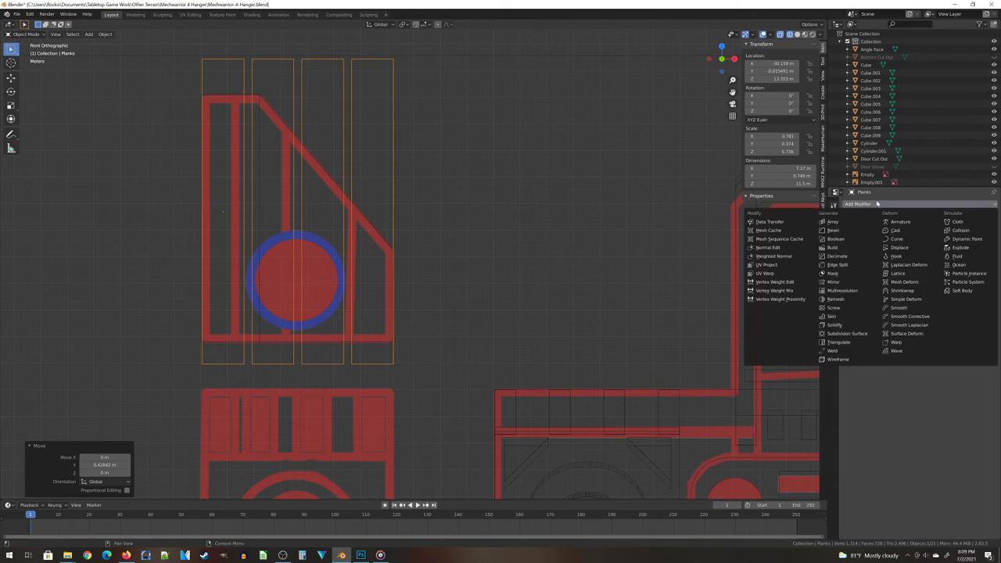
left_click(839, 244)
left_click(876, 247)
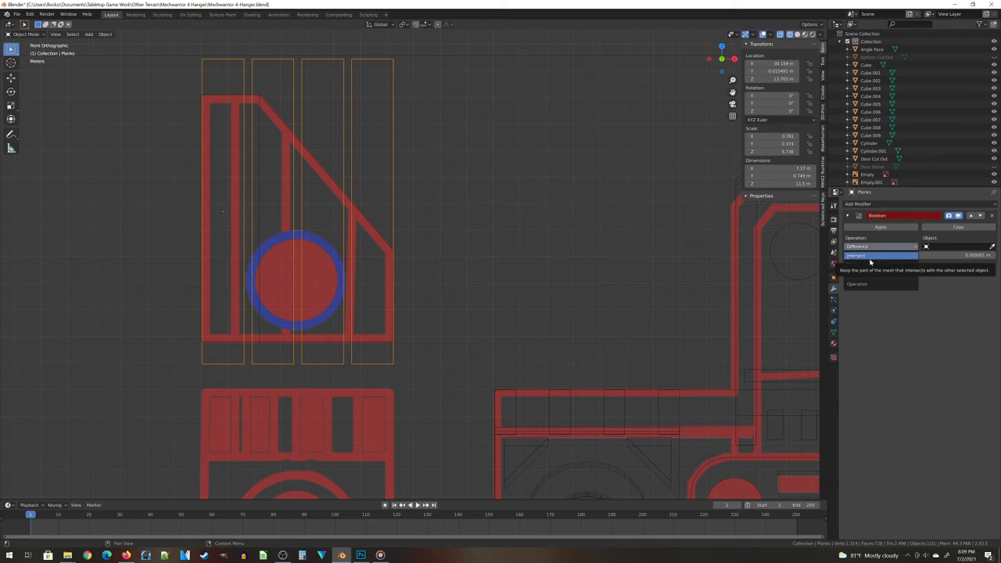
left_click(870, 258)
left_click(958, 247)
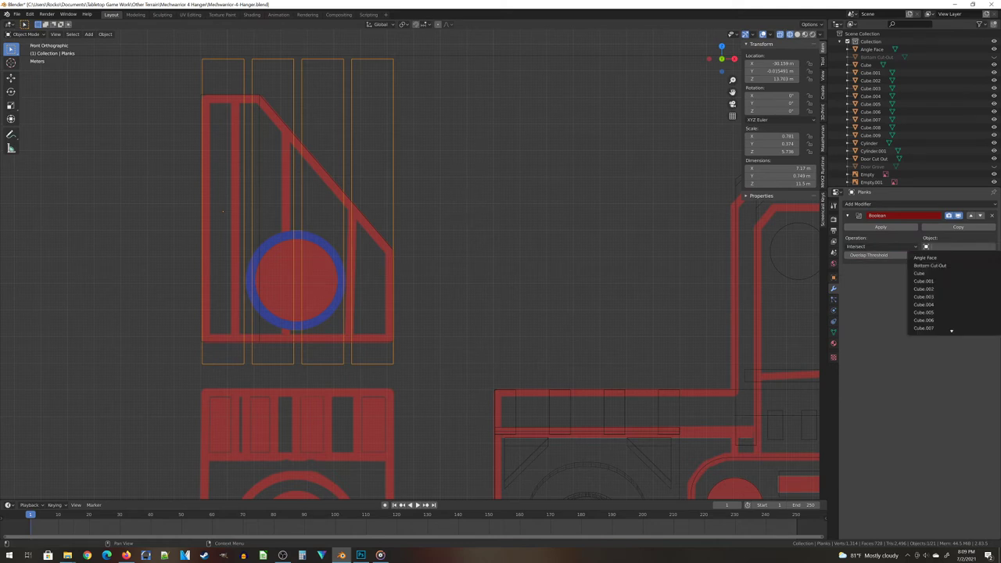
left_click(925, 258)
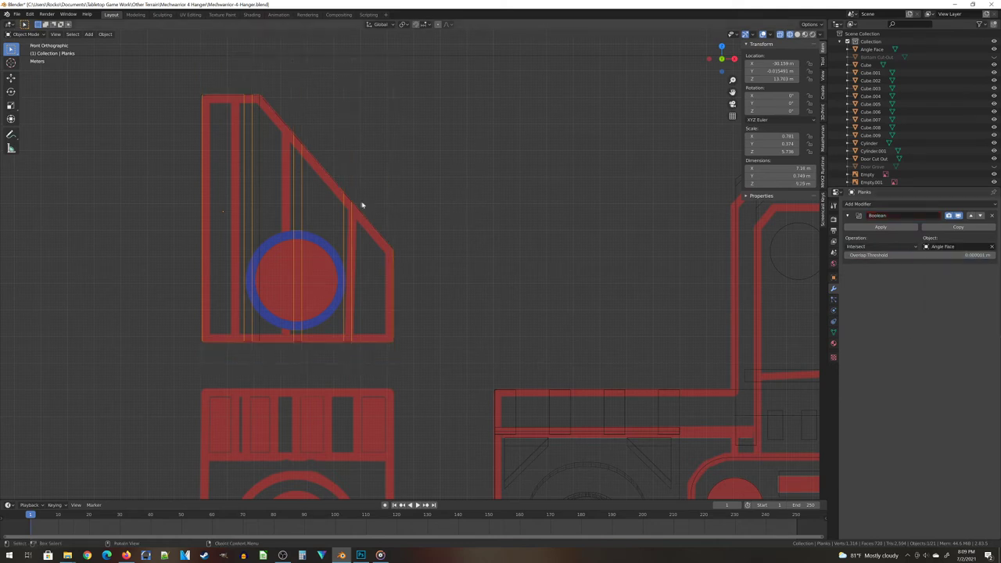
middle_click_drag(384, 170, 384, 205)
Apply the Boolean trim and shift the planks to −0.32495 m along Y
left_click(886, 228)
middle_click_drag(438, 251, 413, 283)
key("g")
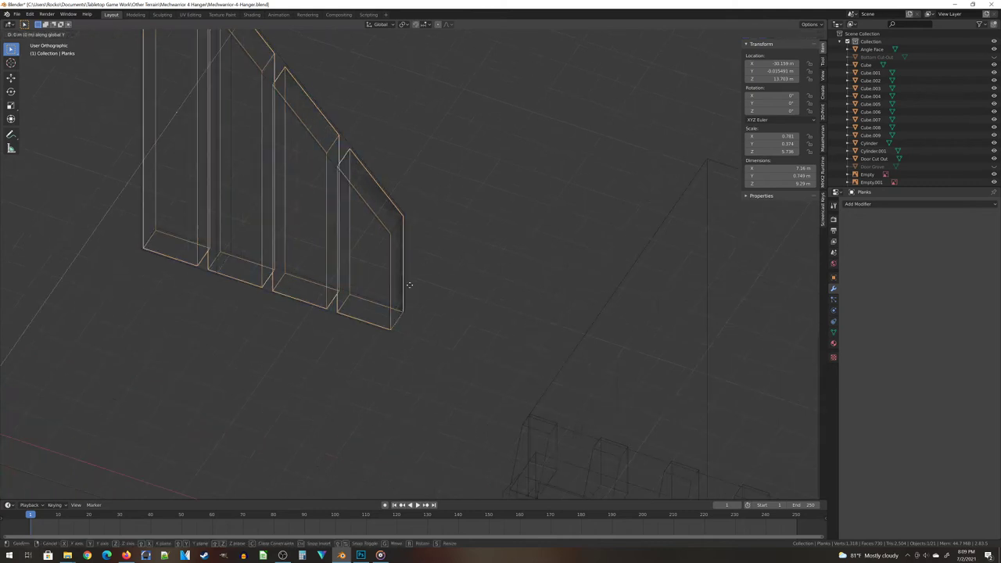
key("y")
left_click(403, 291)
mouse_move(397, 302)
middle_mouse_down()
mouse_move(386, 328)
mouse_move(478, 320)
middle_mouse_up()
In solid shading, move the new cylinder along Y and start entering its X rotation
key("shift+z")
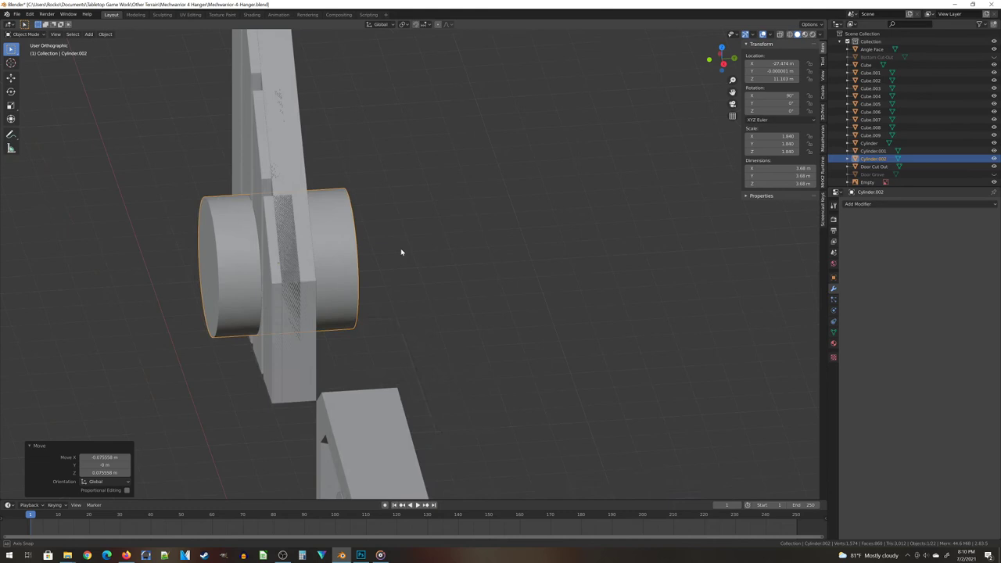
middle_click_drag(401, 248, 383, 251)
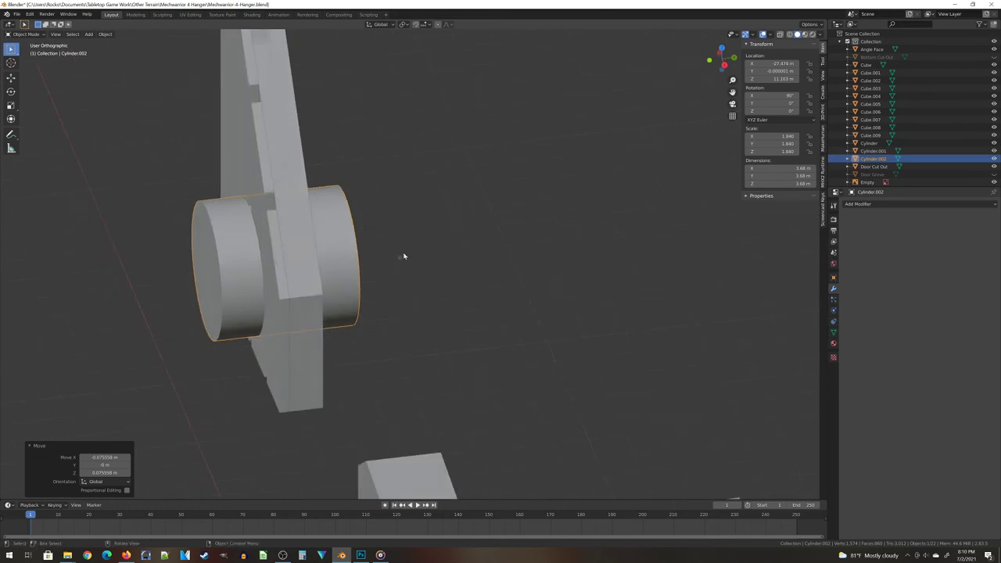
key("g")
key("y")
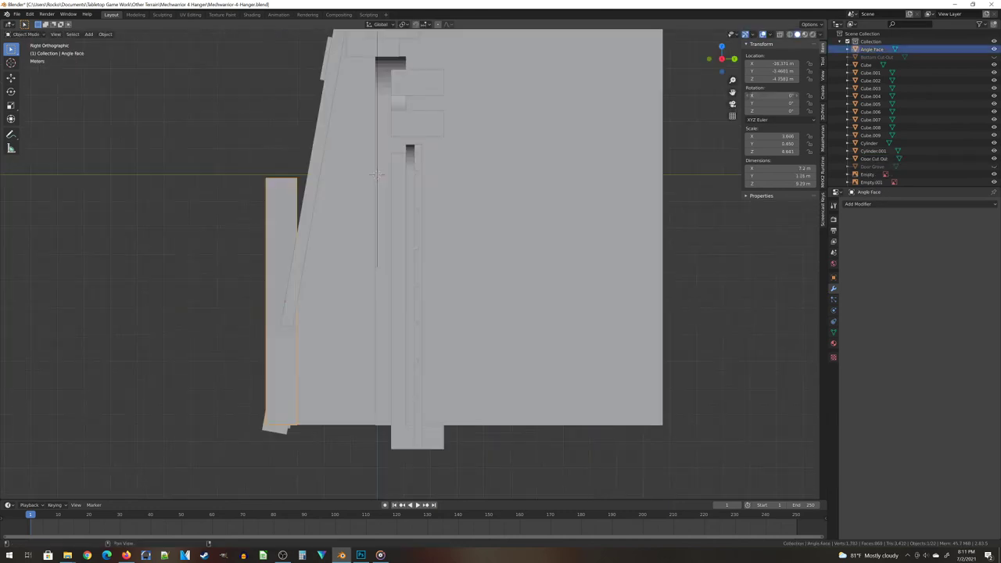
left_click(771, 95)
Tilt the slab to the entered angle and select its long and lower slanted faces
key("Return")
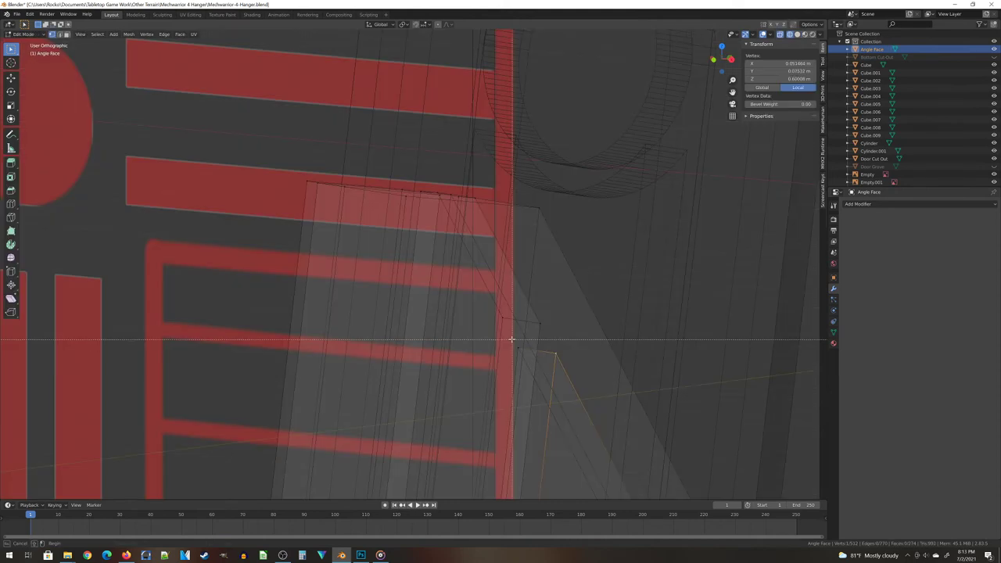
middle_click_drag(588, 366, 491, 346)
left_click(493, 348, "shift")
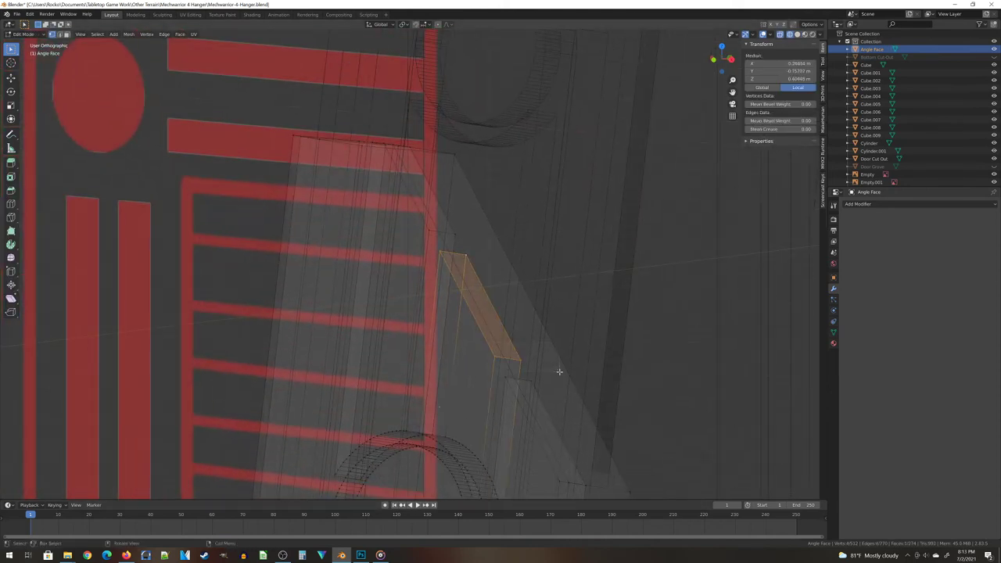
middle_click_drag(543, 402, 542, 353)
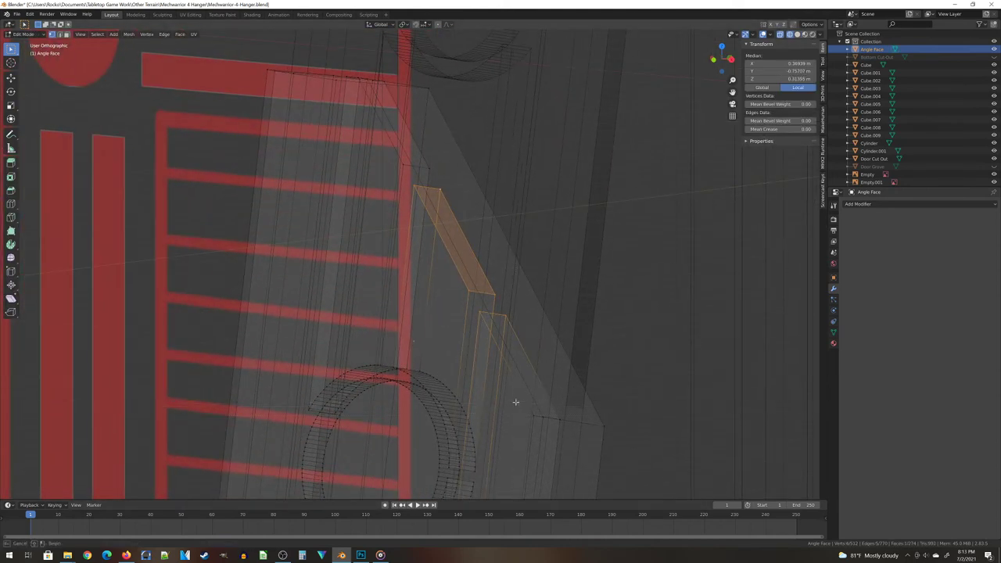
left_click(535, 427, "shift")
middle_click_drag(539, 422, 393, 230)
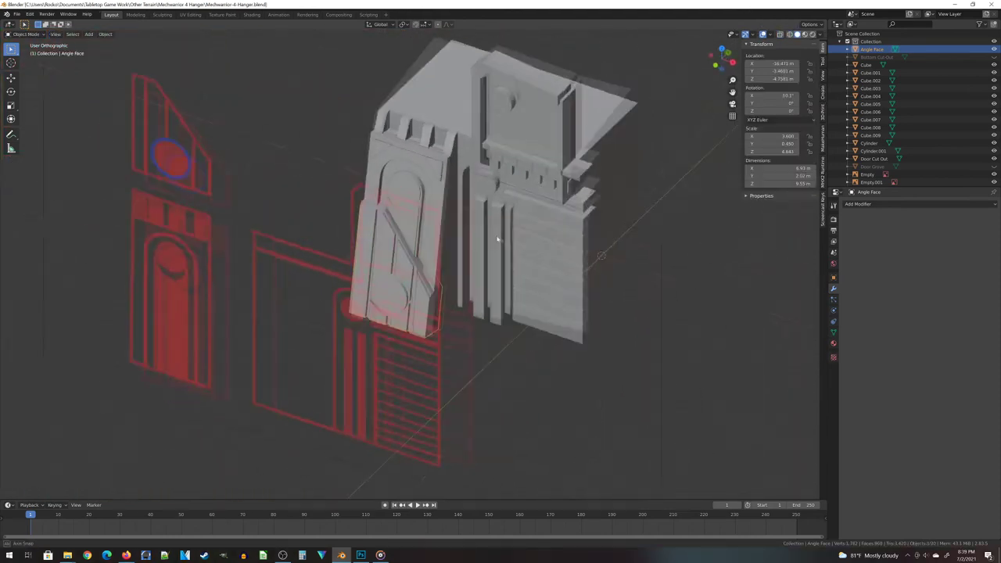
middle_click_drag(497, 240, 465, 218)
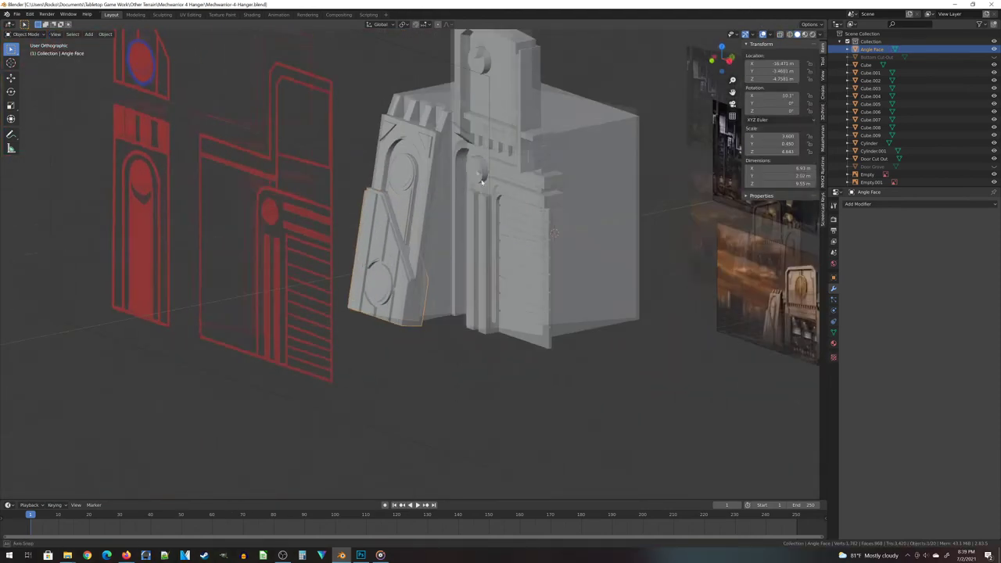
Hide the two reference images and the red outline reference
scroll(462, 217, "up", 3)
scroll(407, 266, "down", 4)
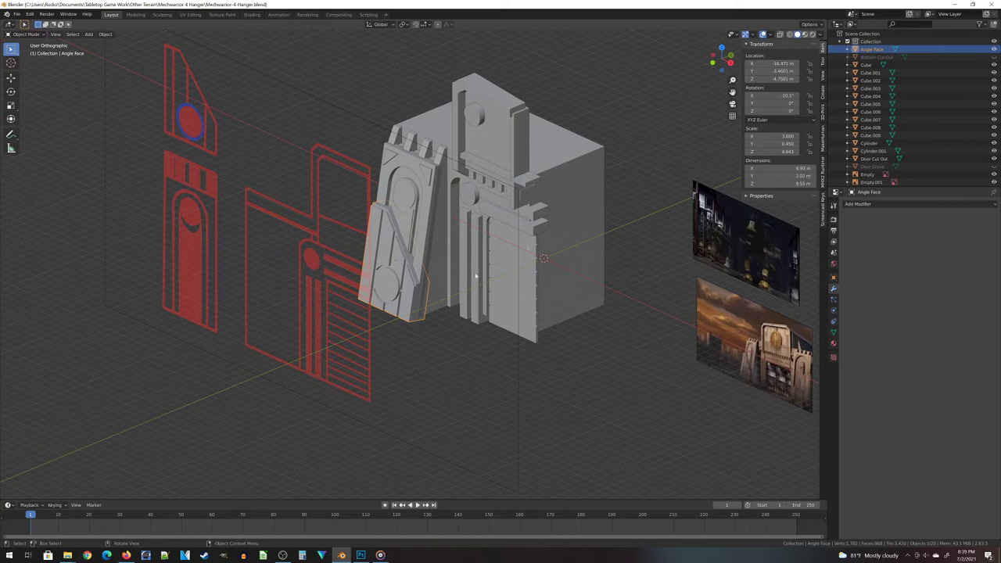
middle_click_drag(592, 207, 563, 219)
left_click(688, 242)
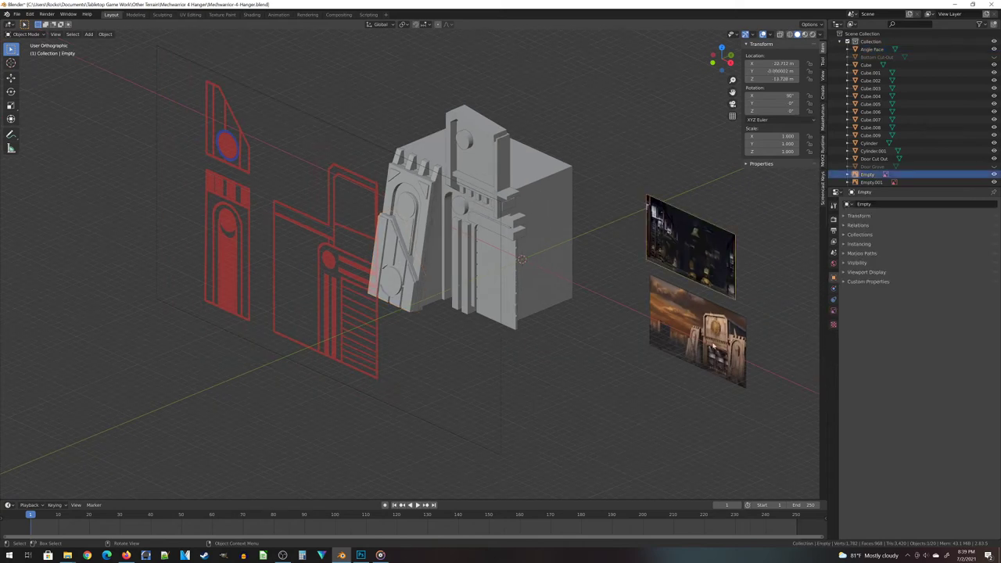
left_click(696, 336, "shift")
left_click(493, 416, "shift")
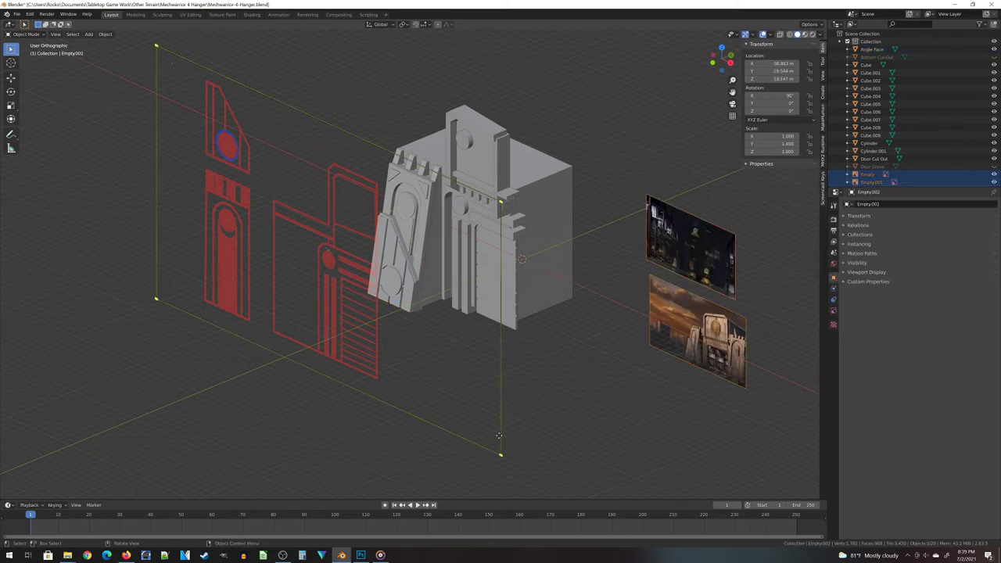
key("h")
middle_click_drag(492, 416, 376, 190)
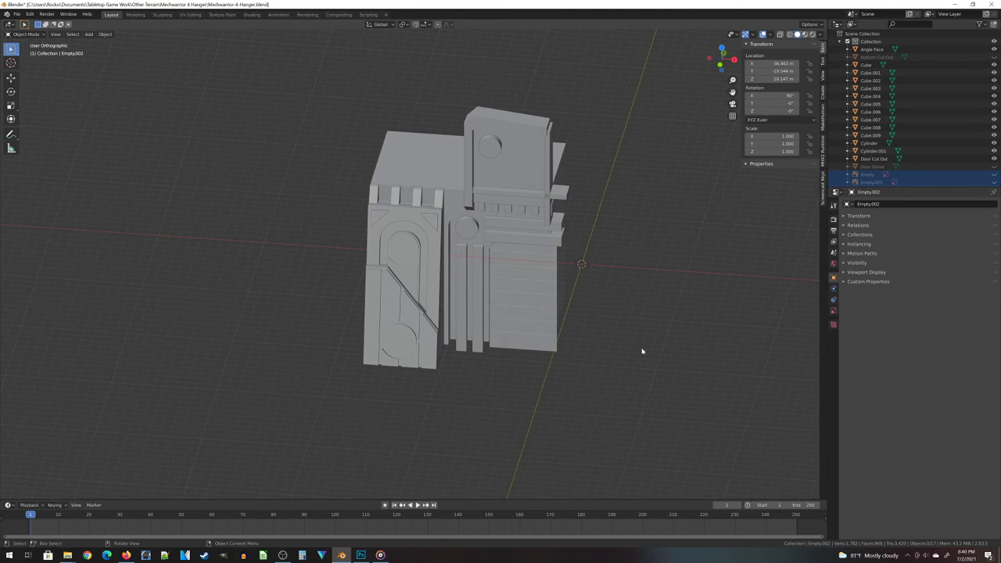
middle_click_drag(610, 237, 558, 250)
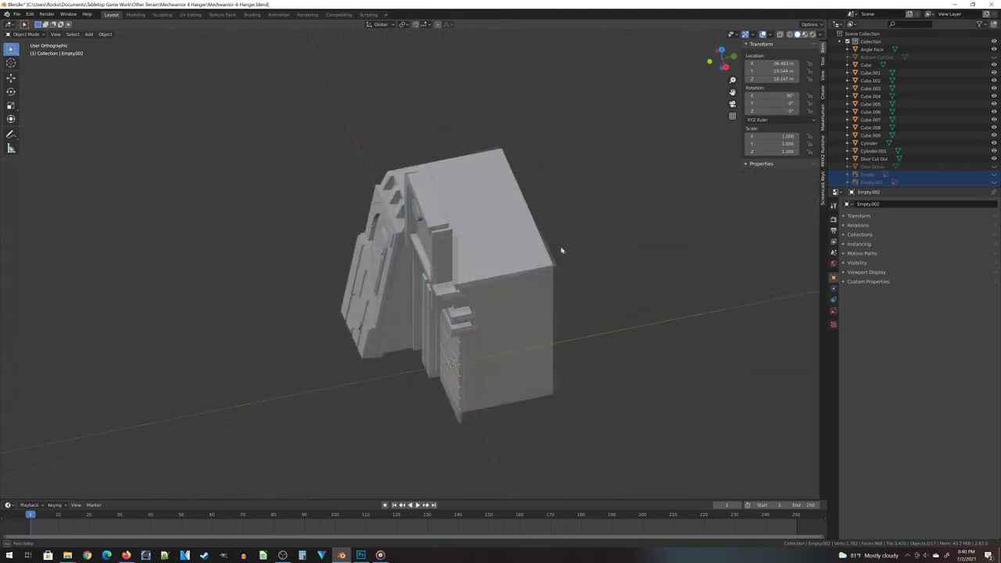
middle_click_drag(434, 240, 373, 380)
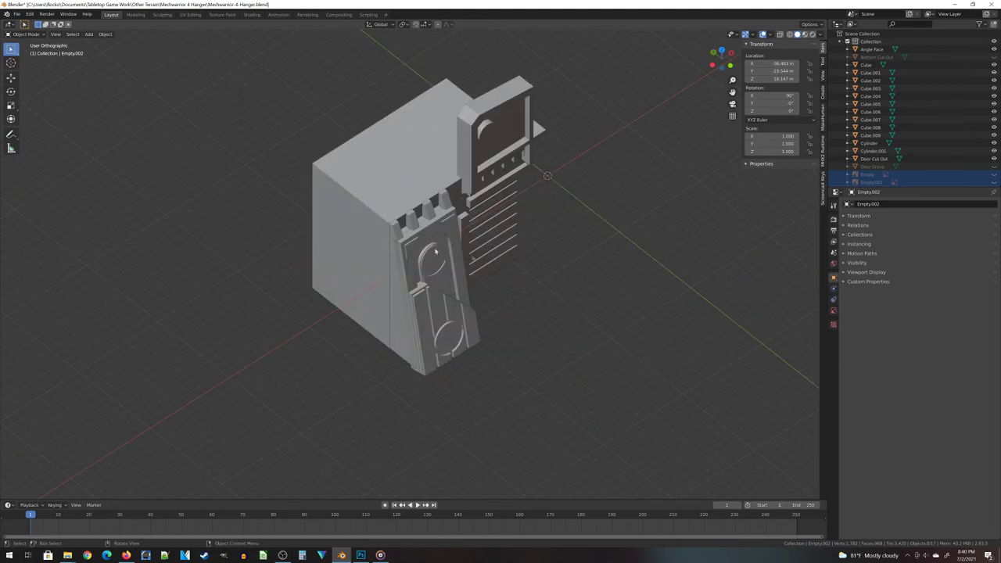
Join all pieces into one Hanger object, frame it in front view, and enter Edit Mode
key("a")
key("shift+z")
key("ctrl+j")
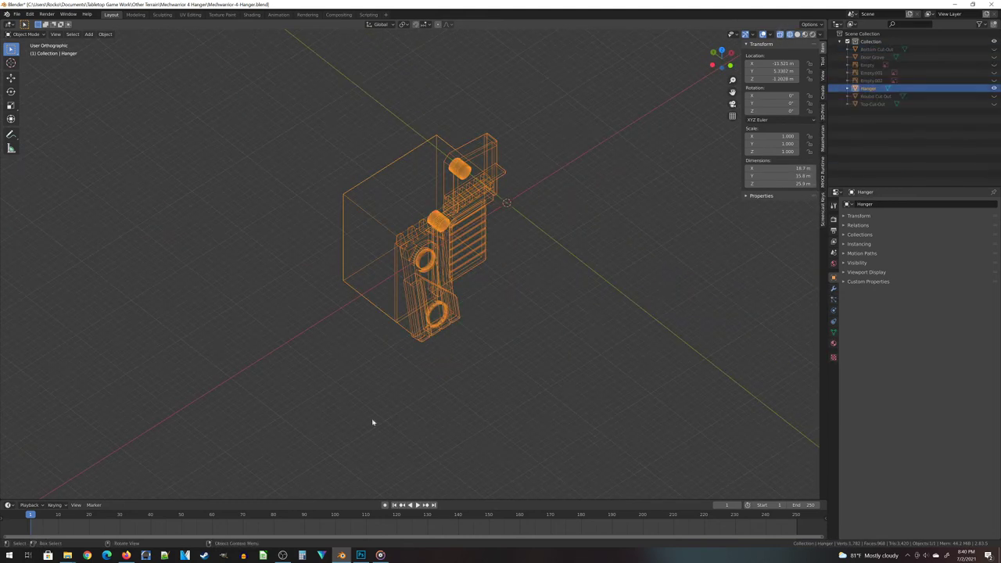
key("KP_1")
key("KP_Decimal")
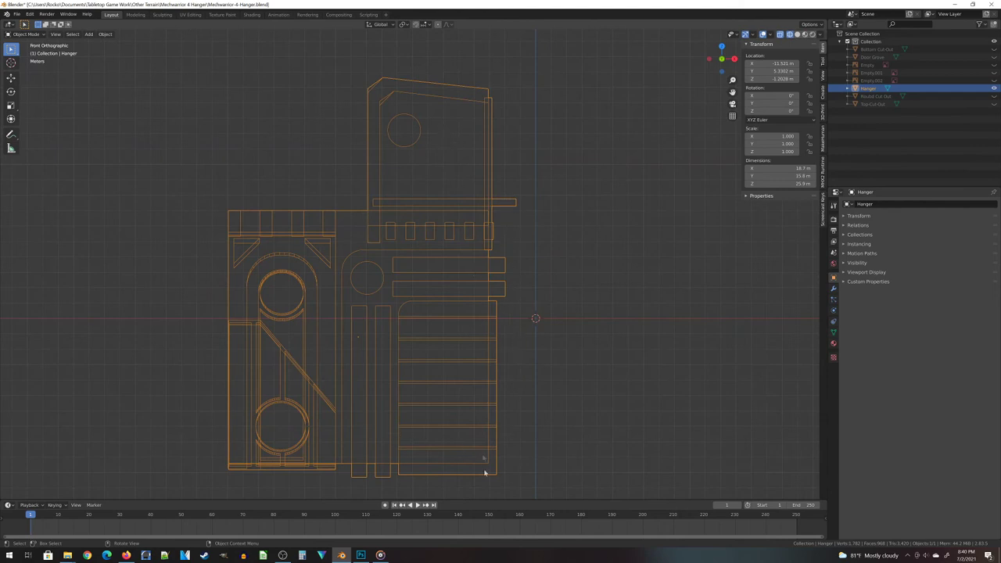
middle_click_drag(467, 403, 445, 398, "shift")
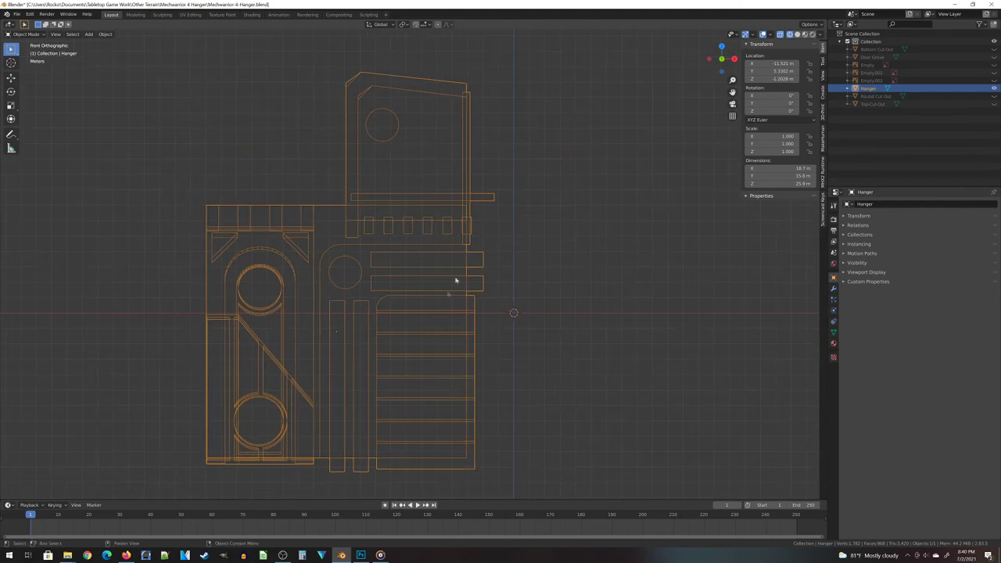
key("Tab")
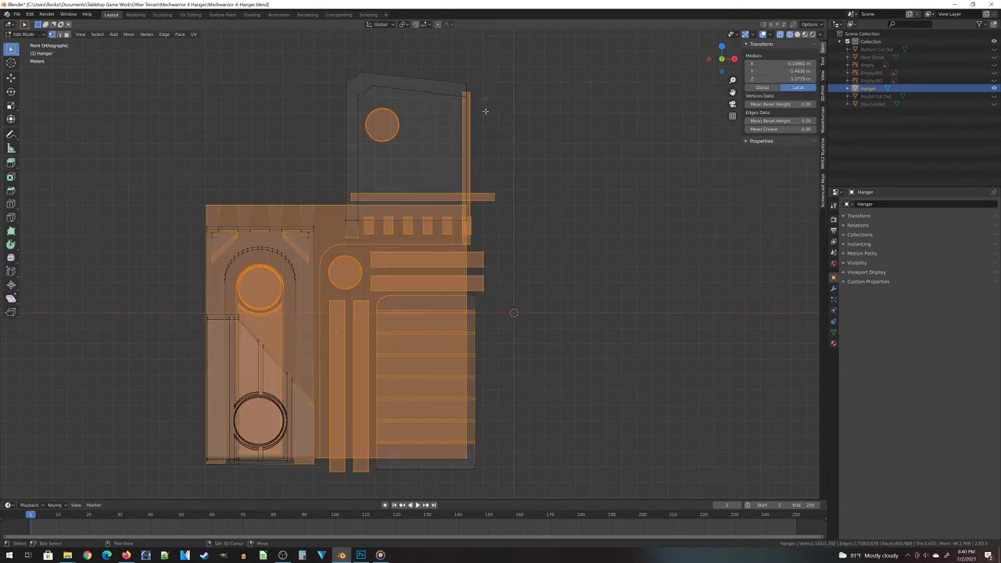
Select the right vertical edge and move it left along X by about 0.52 m
scroll(500, 148, "up", 2)
key("alt+a")
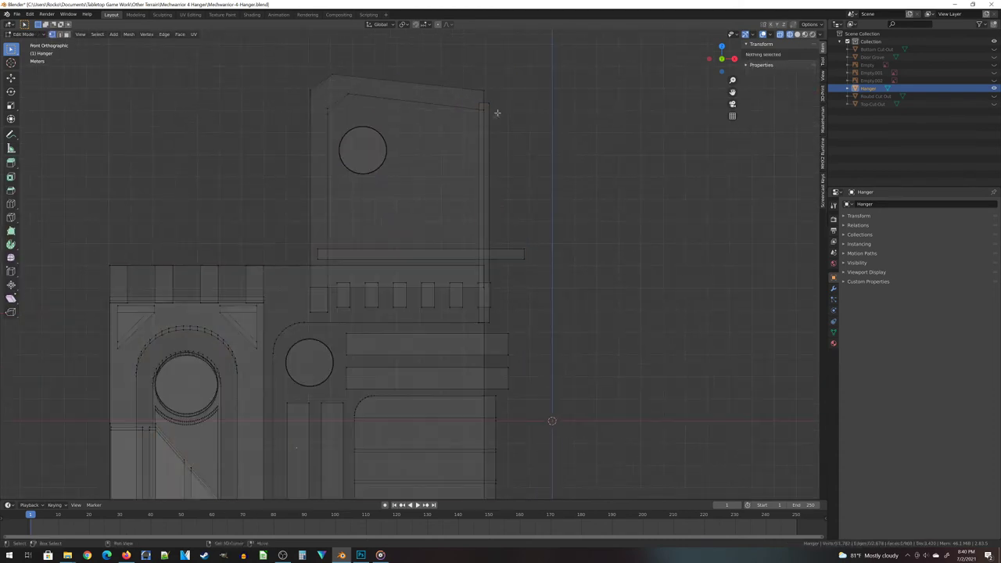
scroll(509, 172, "up", 3)
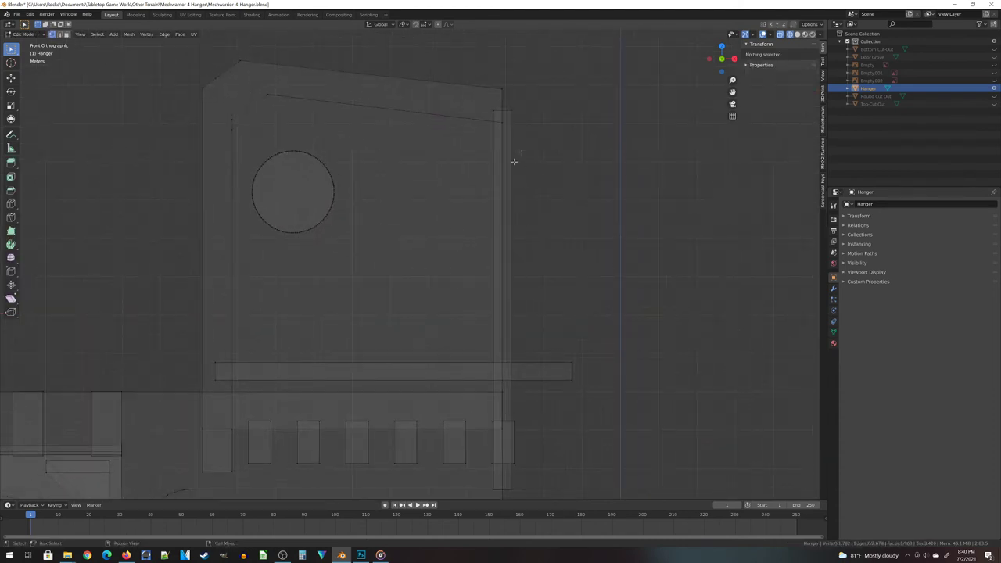
left_click(509, 133)
middle_click_drag(571, 187, 544, 93, "shift")
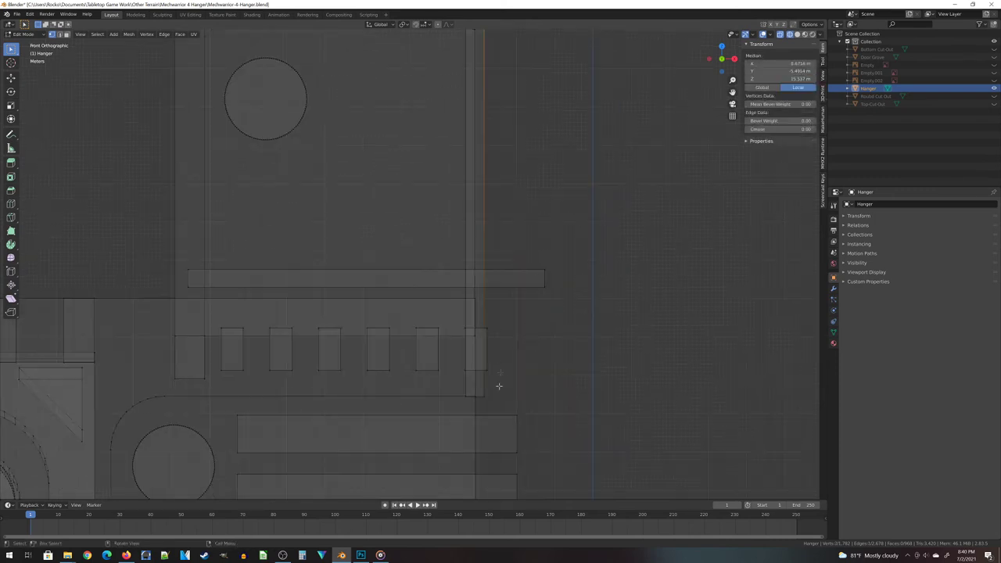
left_click(488, 391, "shift")
middle_click_drag(525, 276, 525, 305, "shift")
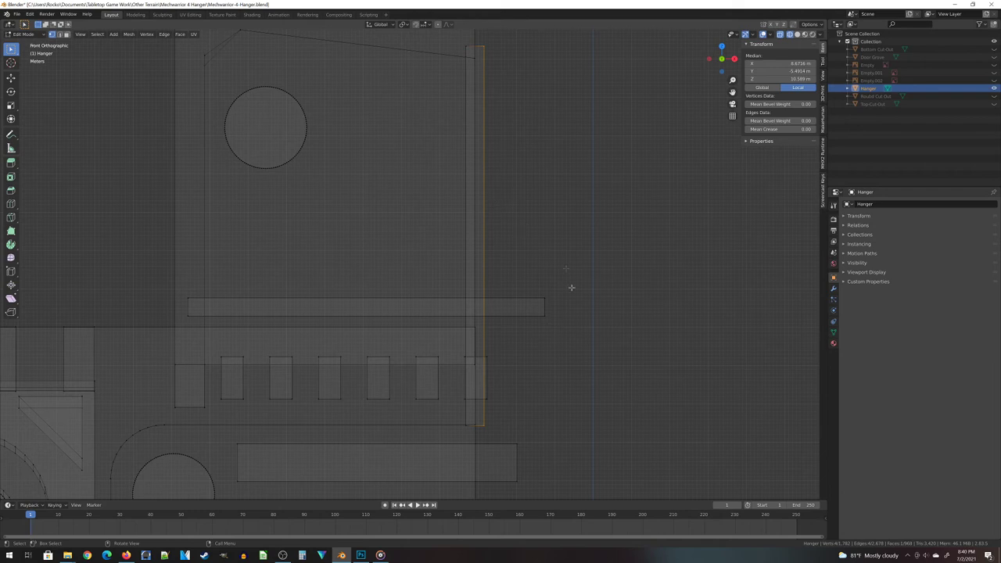
scroll(571, 287, "up", 6)
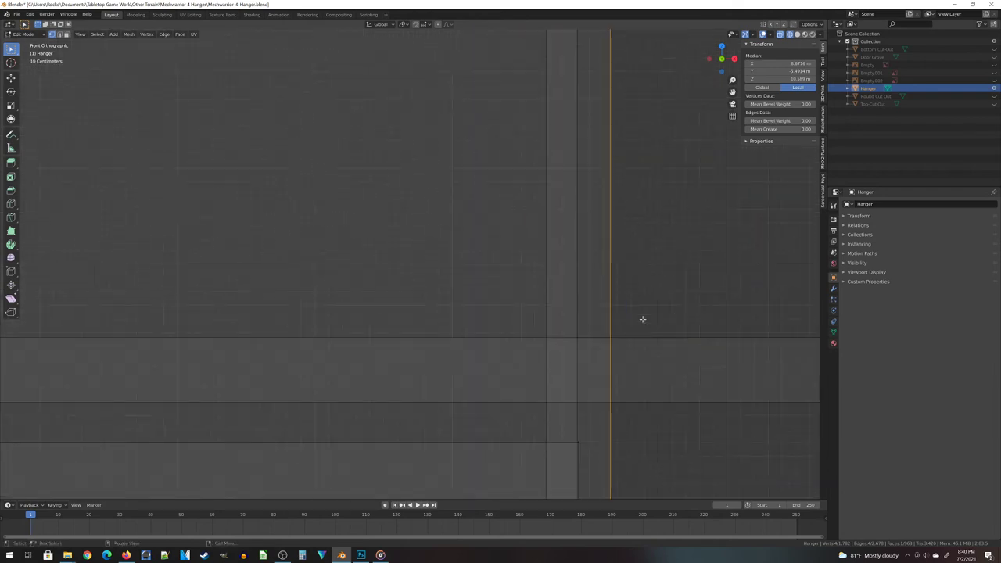
key("g")
key("x")
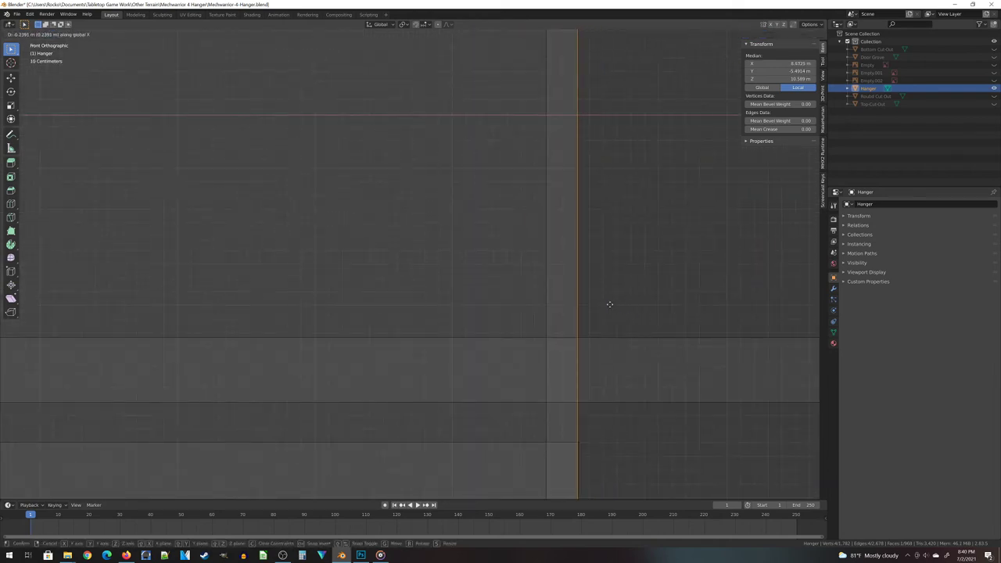
left_click(609, 304)
scroll(608, 375, "down", 3)
Shorten the long horizontal strip by moving its right-end face left along X
left_click(615, 338)
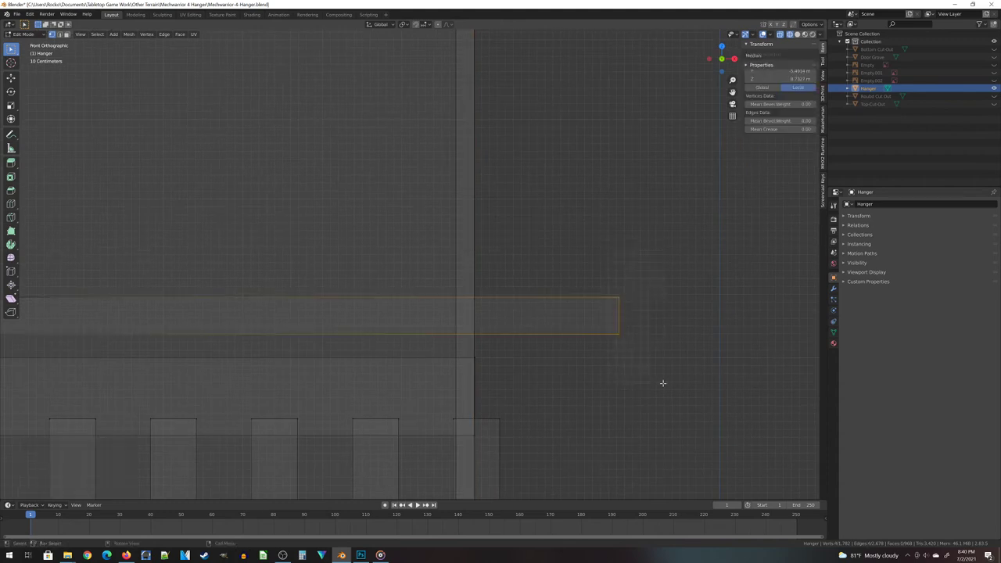
key("g")
key("x")
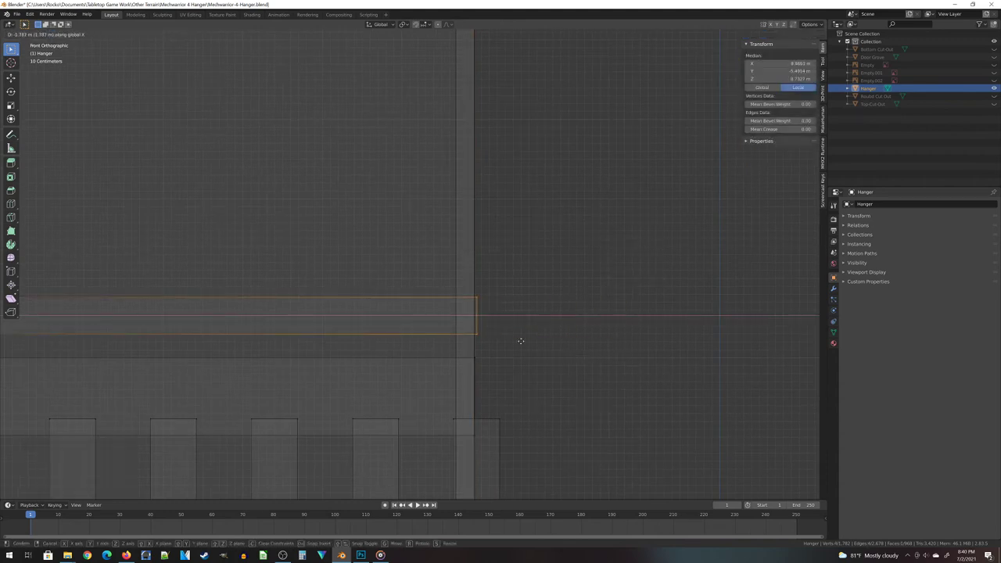
left_click(520, 339)
scroll(518, 337, "down", 4)
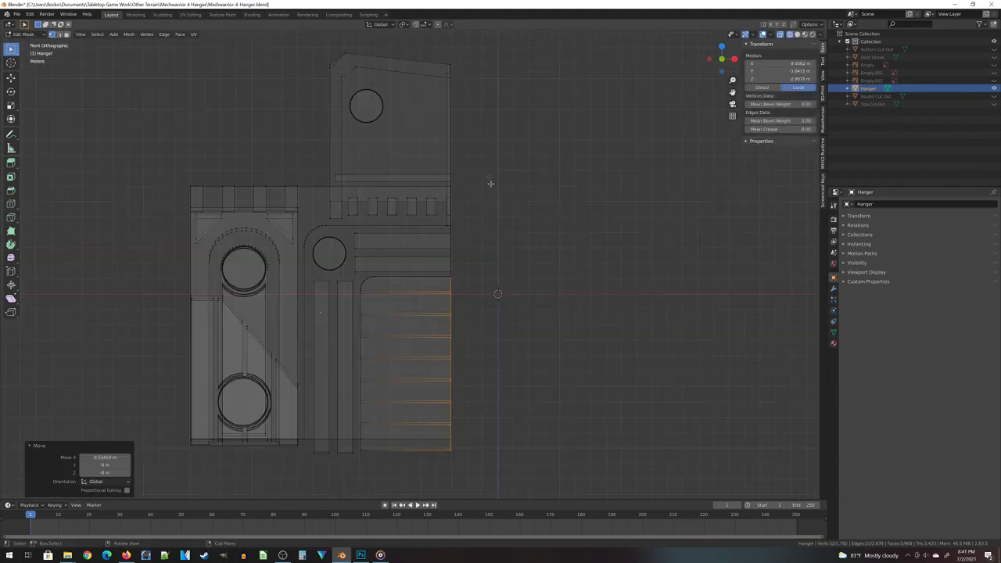
Box-select all vertices along the Hanger half's right centre edge
key("alt+a")
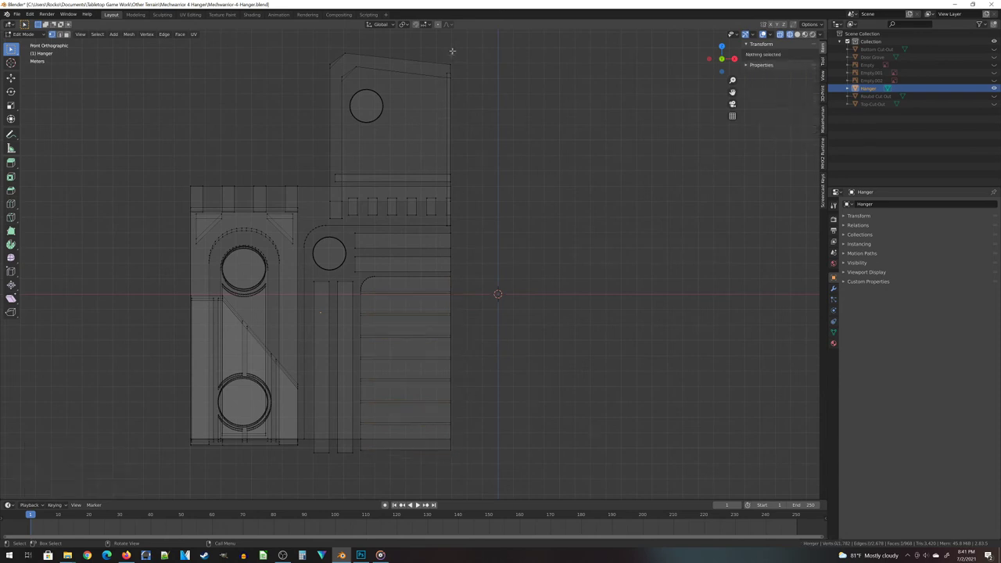
key("b")
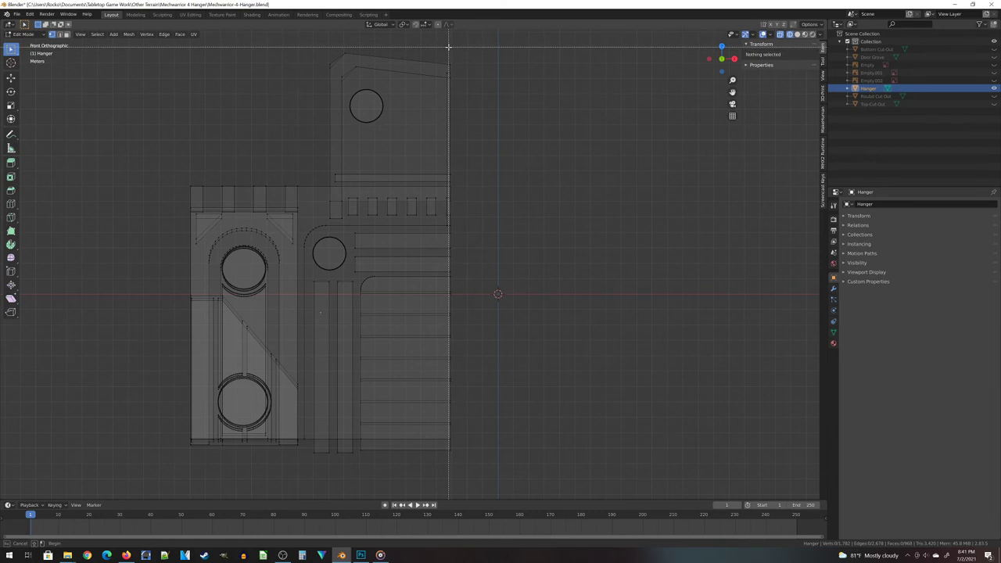
left_click_drag(450, 46, 478, 486)
scroll(459, 173, "up", 8)
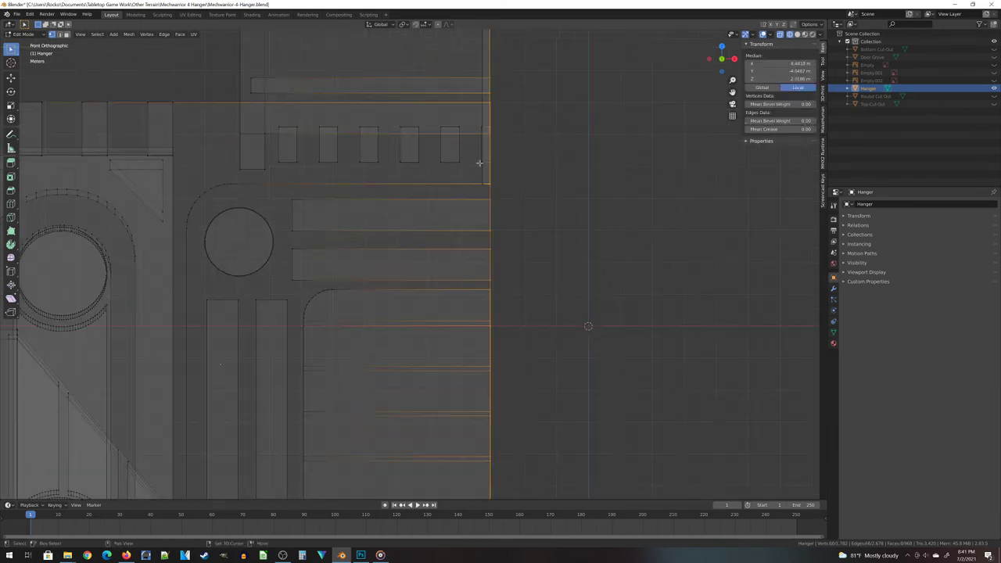
middle_click_drag(552, 188, 506, 341, "shift")
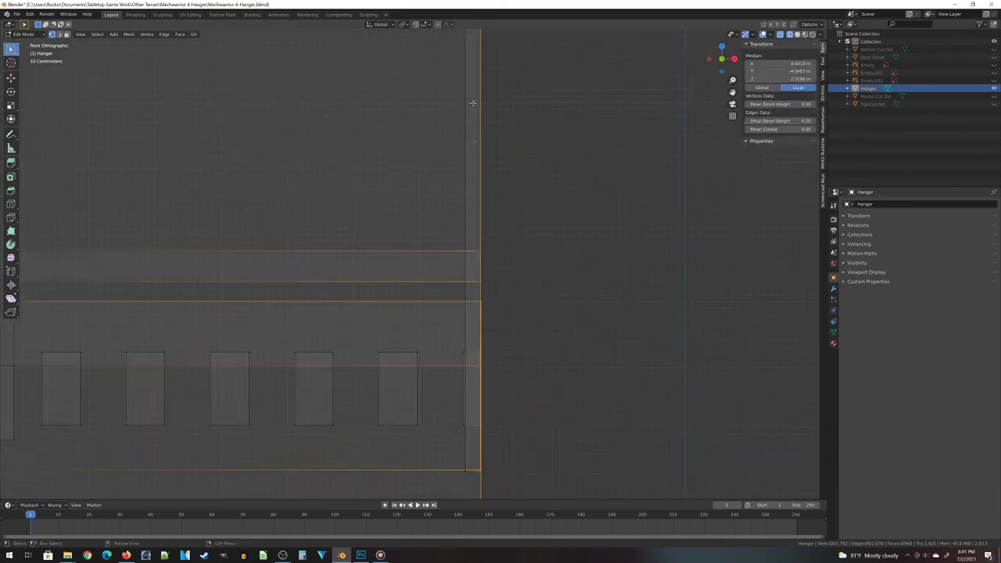
scroll(545, 239, "down", 5)
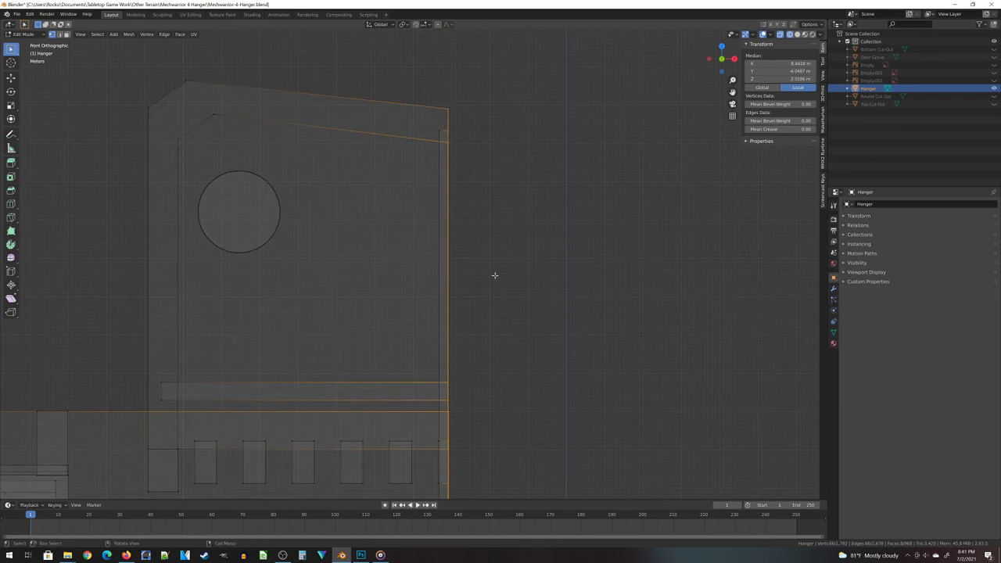
scroll(495, 275, "down", 2)
middle_click_drag(494, 358, 450, 312, "shift")
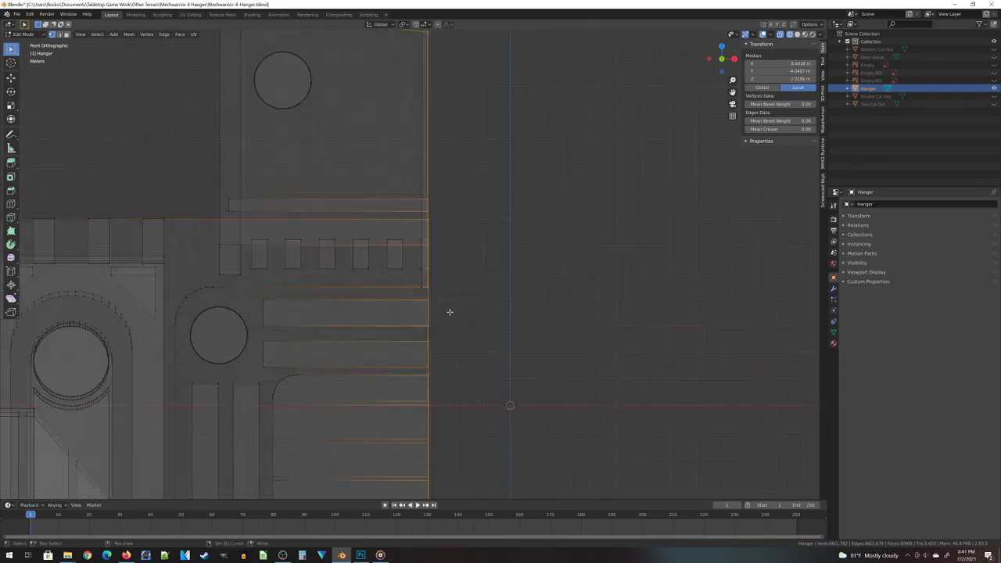
scroll(450, 312, "up", 4)
scroll(423, 243, "up", 3)
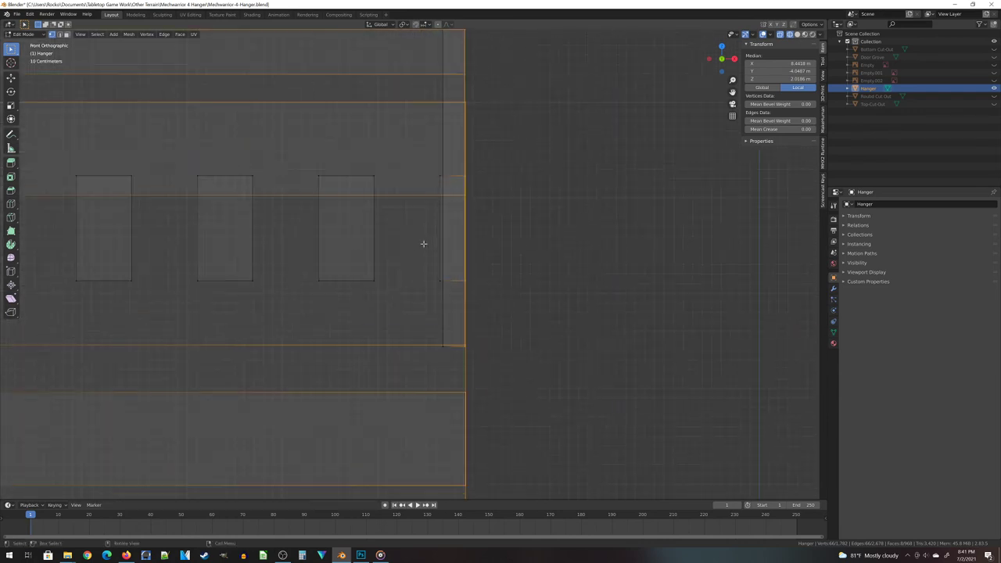
scroll(423, 243, "down", 6)
middle_click_drag(547, 393, 490, 269, "shift")
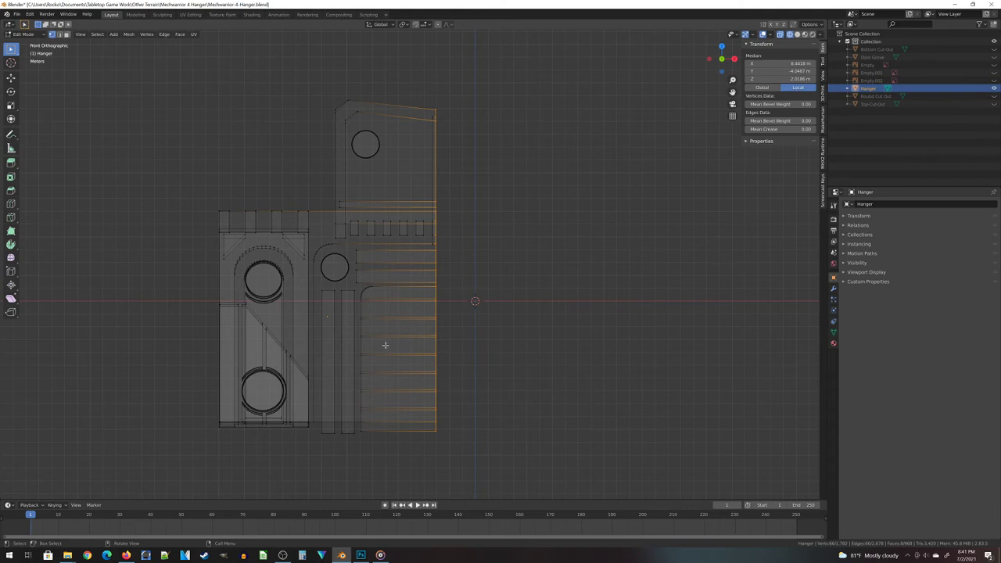
Scale the selected centre vertices to 0 on X so they lie in one plane
key("s")
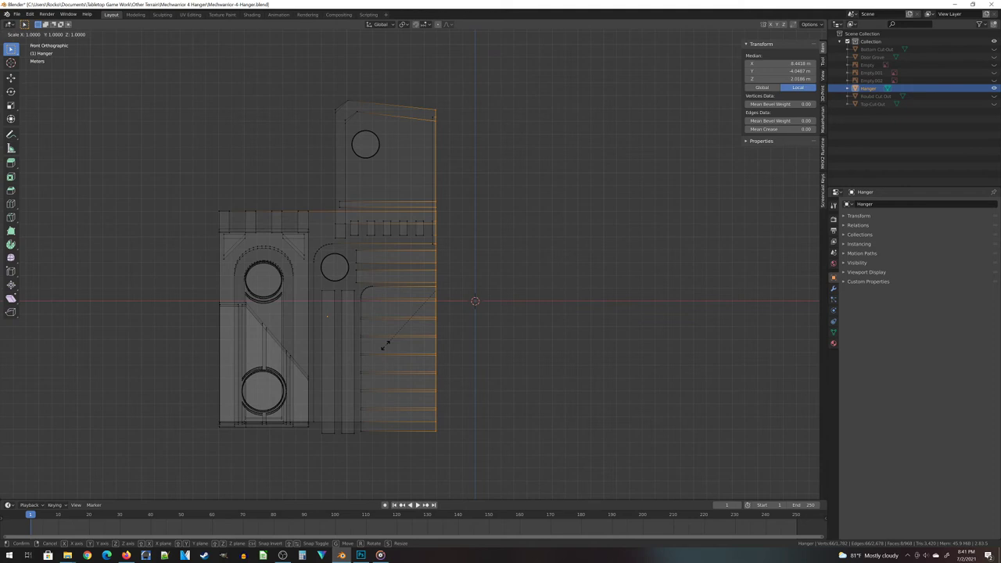
key("x")
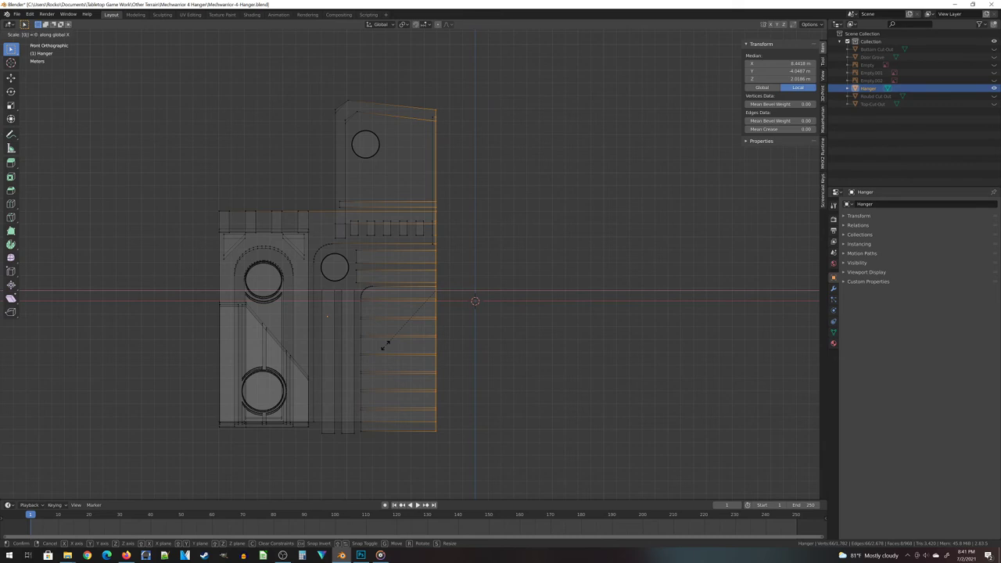
key("Return")
Box-select the bottom vertices and move them about 0.36 m along Z to level them
scroll(445, 230, "up", 4)
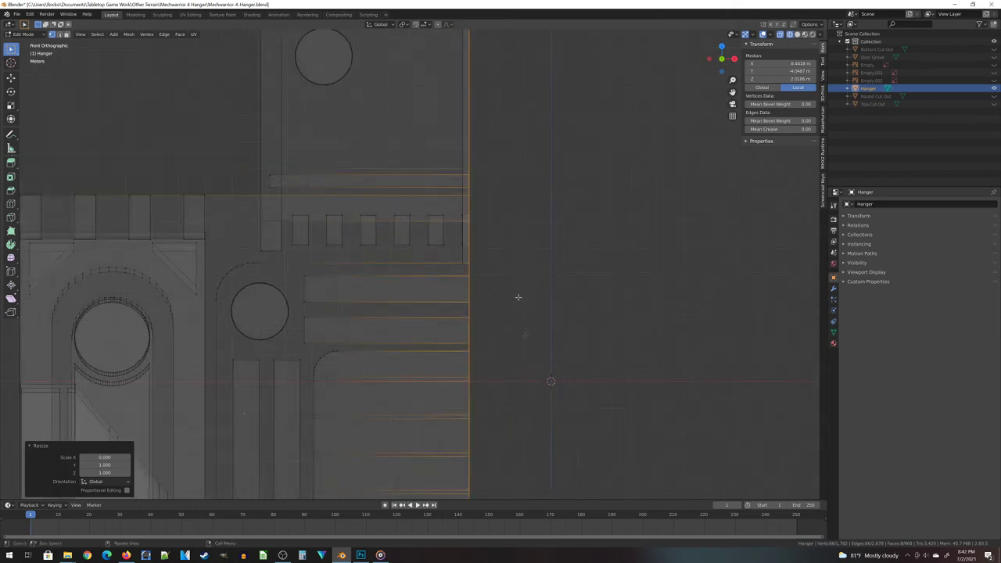
scroll(518, 297, "up", 5)
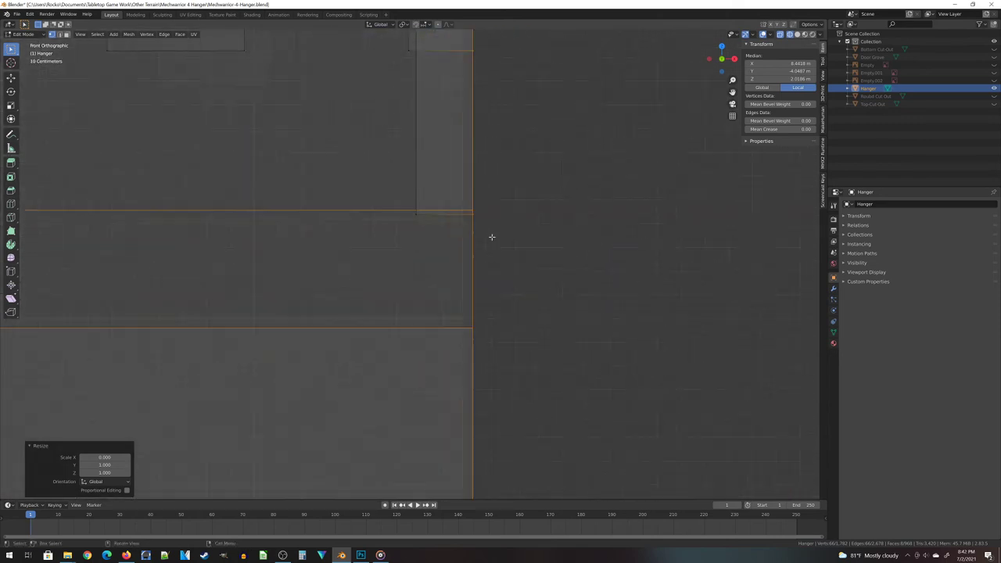
middle_click_drag(555, 152, 548, 332, "shift")
scroll(548, 332, "down", 2)
mouse_move(508, 413)
middle_mouse_down("shift")
mouse_move(493, 313)
mouse_move(532, 400)
mouse_move(501, 377)
mouse_move(461, 313)
middle_mouse_up("shift")
scroll(362, 358, "up", 2)
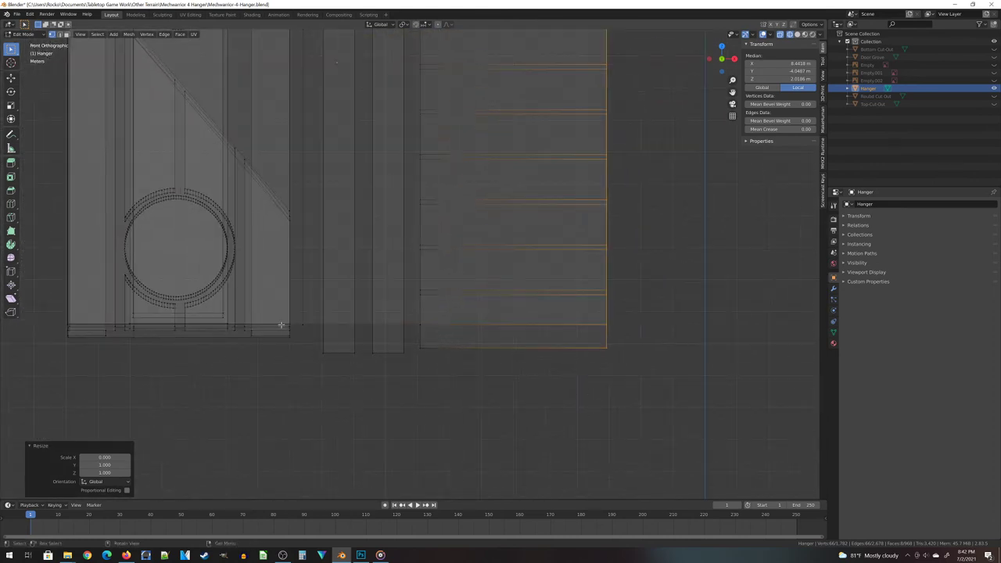
scroll(593, 349, "up", 1)
left_click_drag(203, 322, 583, 430)
key("KP_3")
key("g")
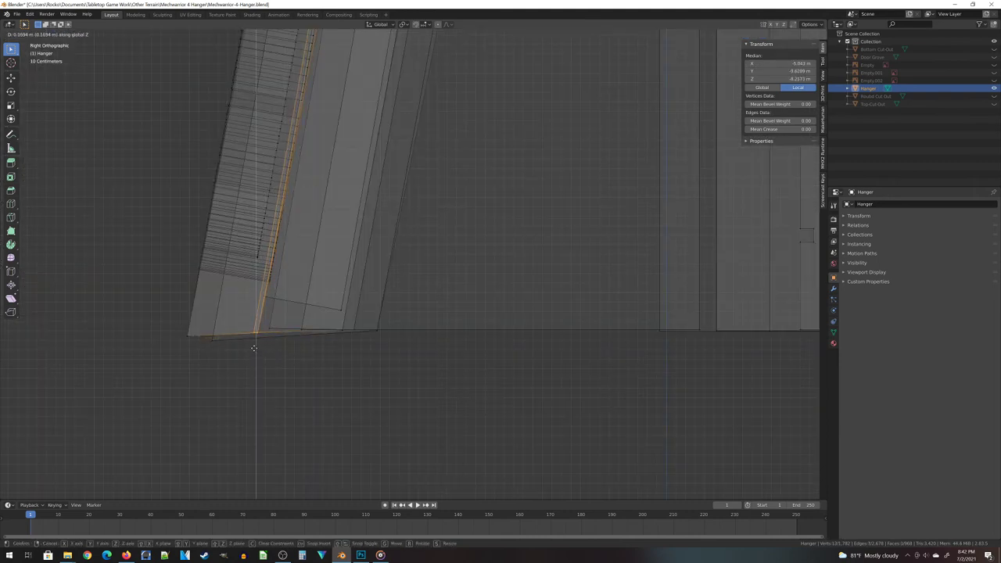
left_click(234, 393)
key("KP_1")
left_click_drag(213, 297, 723, 376)
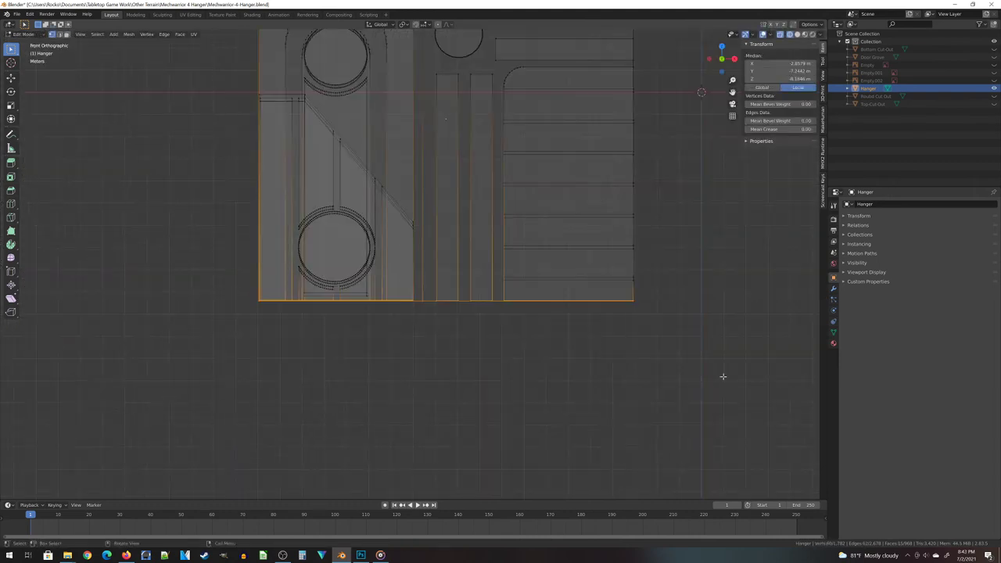
In top view, grab the top face along Y to stretch the back box lengthwise
key("Tab")
middle_click_drag(723, 376, 360, 279)
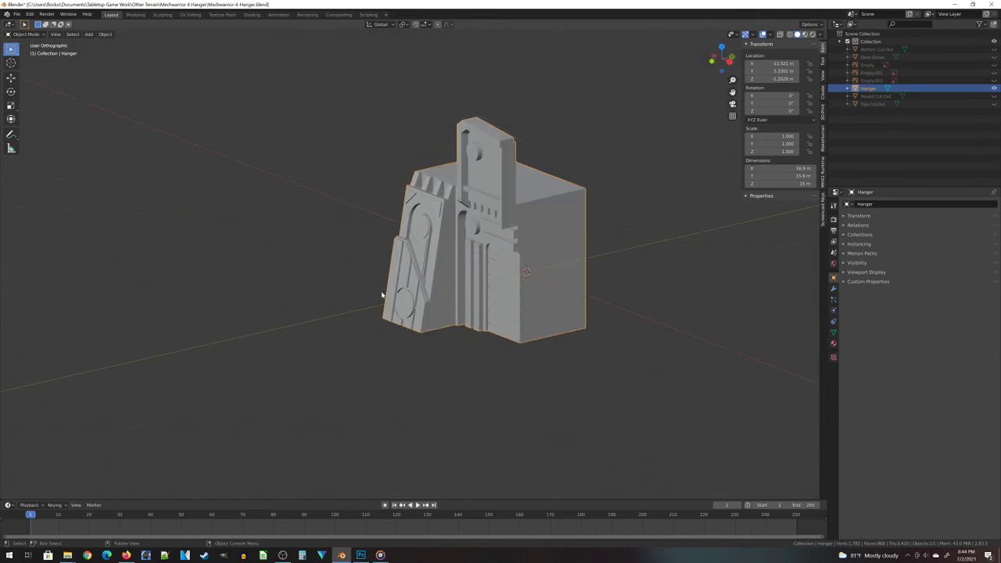
middle_click_drag(478, 302, 572, 255)
key("Tab")
key("KP_7")
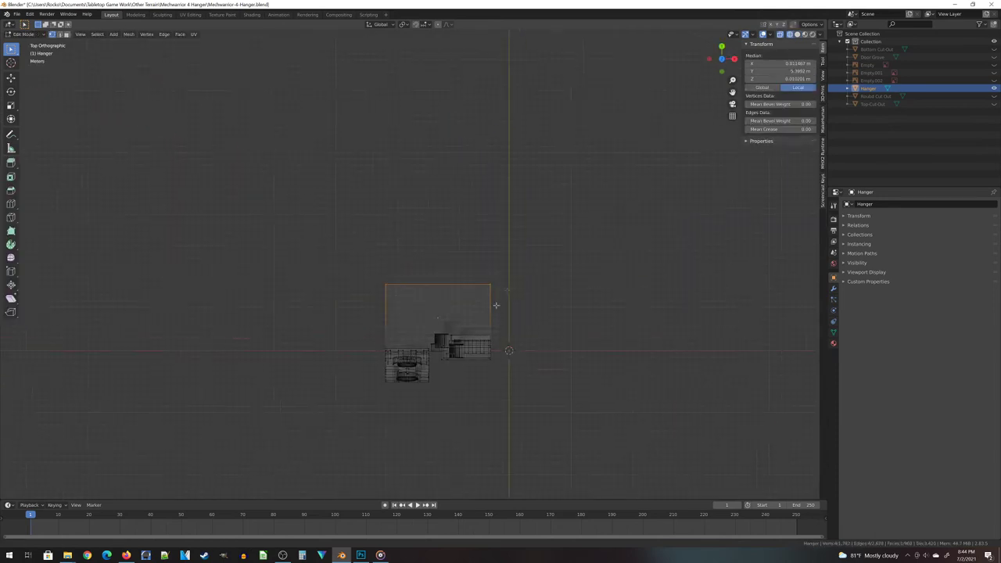
key("g")
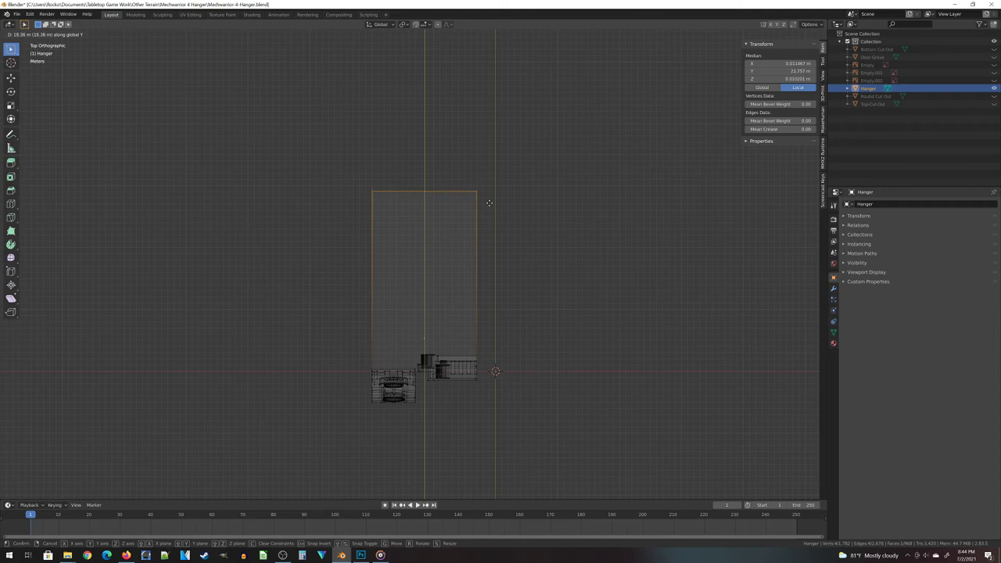
left_click(490, 202)
middle_click_drag(491, 202, 536, 237)
Duplicate the connected upper slab and move the copy along Y to the box's far end
key("ctrl+l")
scroll(509, 261, "up", 3)
scroll(537, 236, "down", 5)
key("shift+d")
key("y")
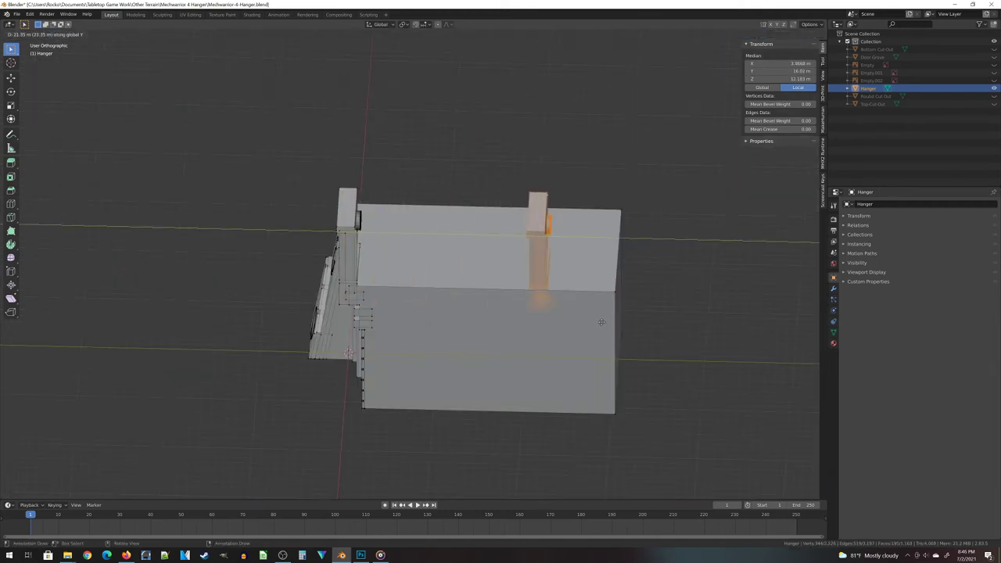
left_click(655, 315)
middle_click_drag(655, 316, 261, 284)
With X-ray on, merge a stray vertex pair At Last
key("ctrl+z")
key("ctrl+z")
key("alt+z")
key("alt+z")
key("m")
left_click(441, 306)
key("alt+z")
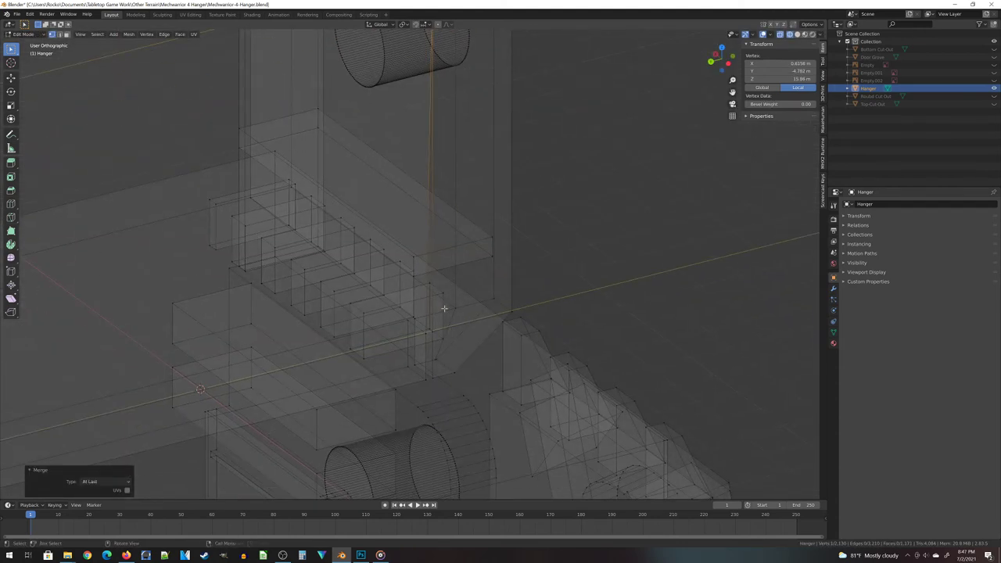
scroll(514, 422, "up", 5)
left_click(442, 406)
left_click(464, 418, "shift")
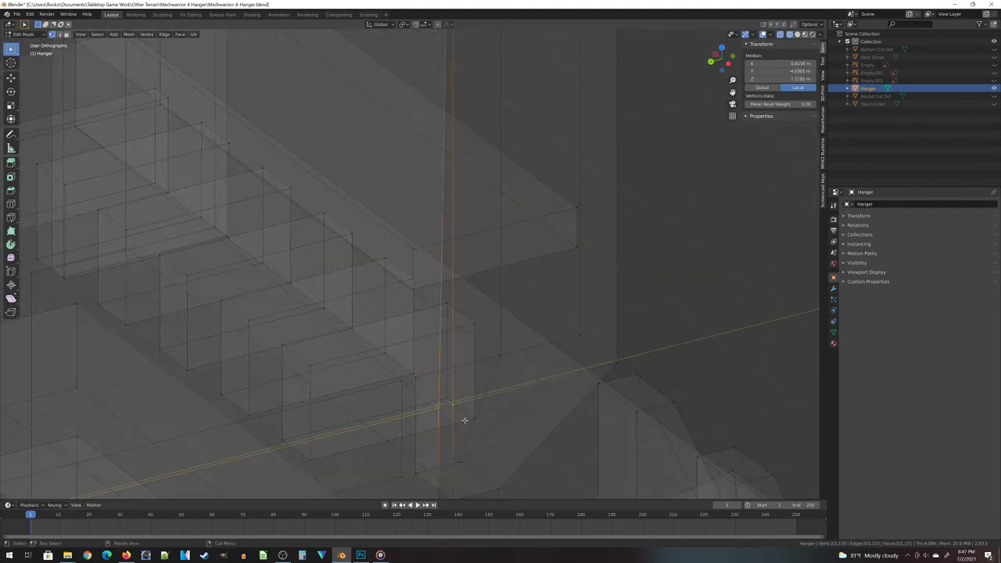
middle_click_drag(465, 418, 431, 303, "shift")
key("m")
left_click(431, 304)
Knife-cut a new edge to the corner vertex and merge the vertices At Last
key("k")
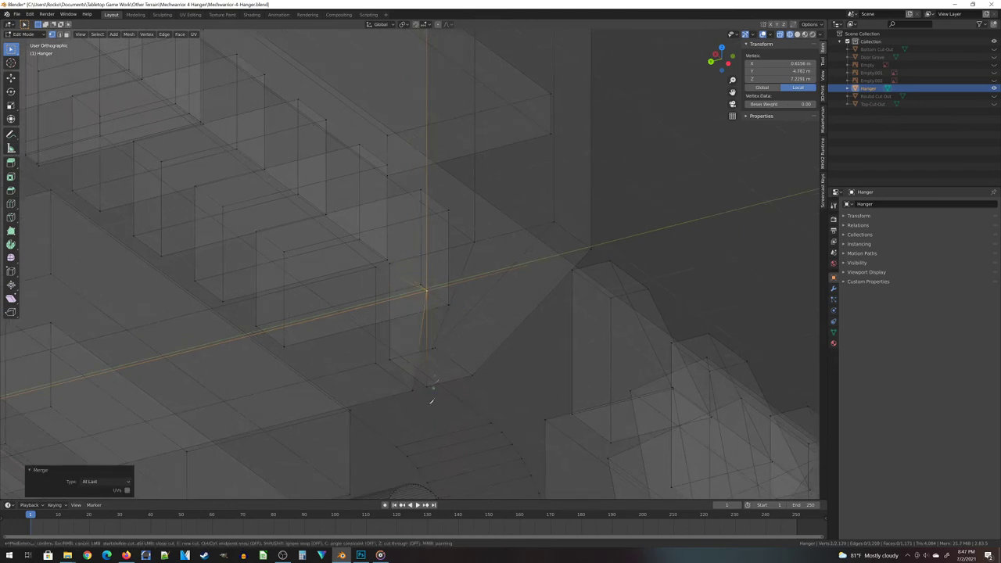
left_click(410, 384)
key("Return")
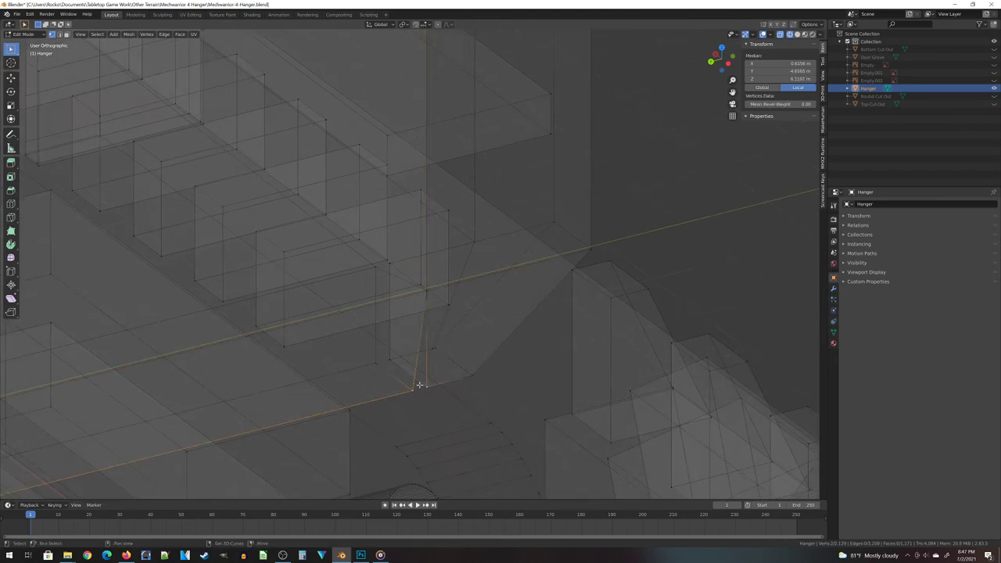
key("m")
left_click(421, 391)
In face select mode, delete the interior face behind the cylinder wall
scroll(307, 288, "down", 5)
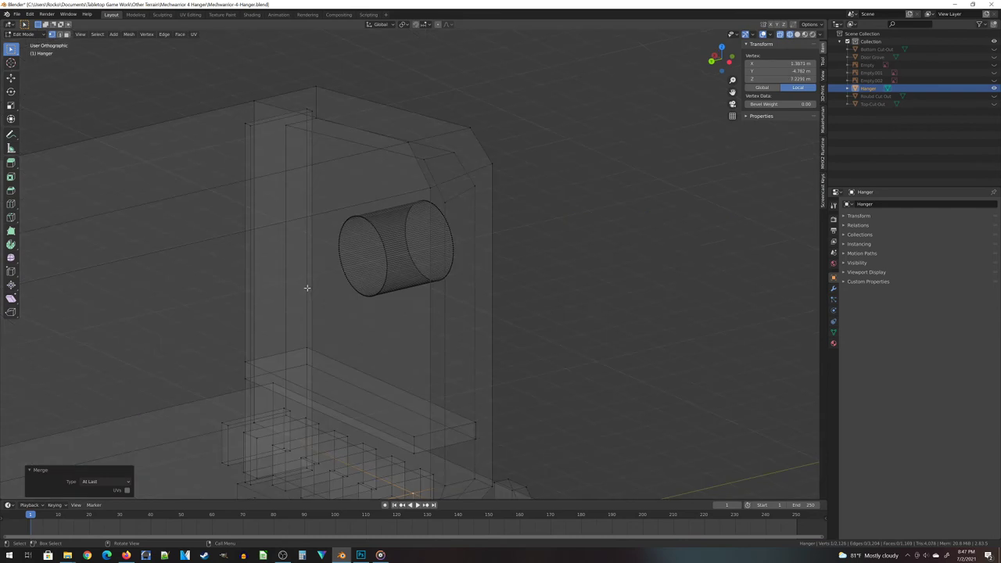
middle_click_drag(348, 250, 417, 332)
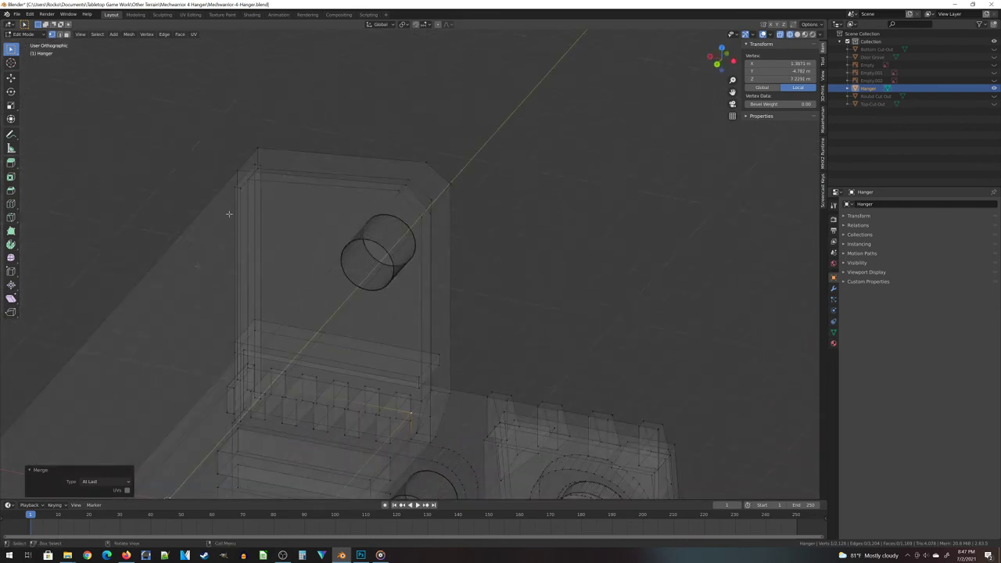
middle_click_drag(356, 269, 203, 125)
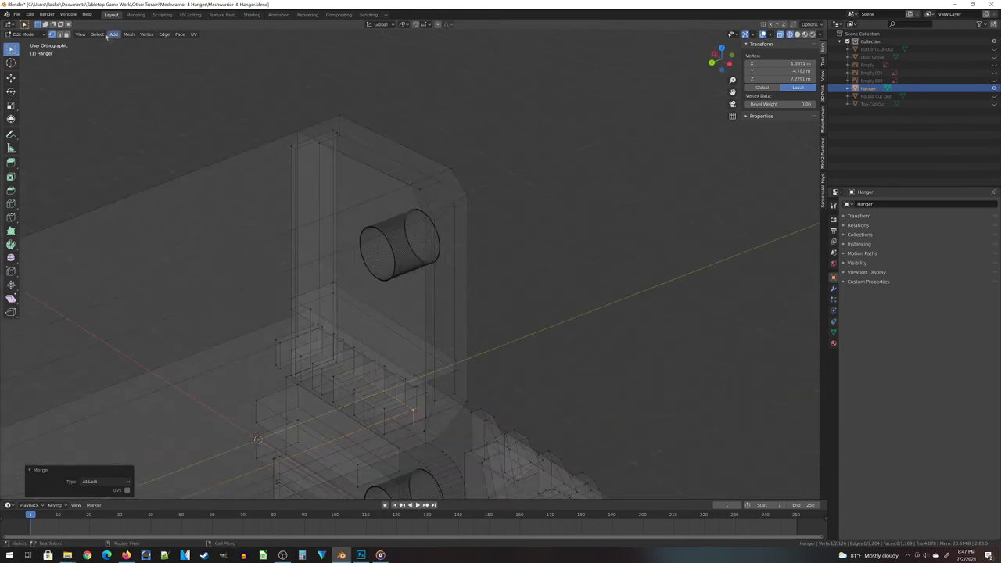
left_click(66, 33)
middle_click_drag(258, 156, 304, 245)
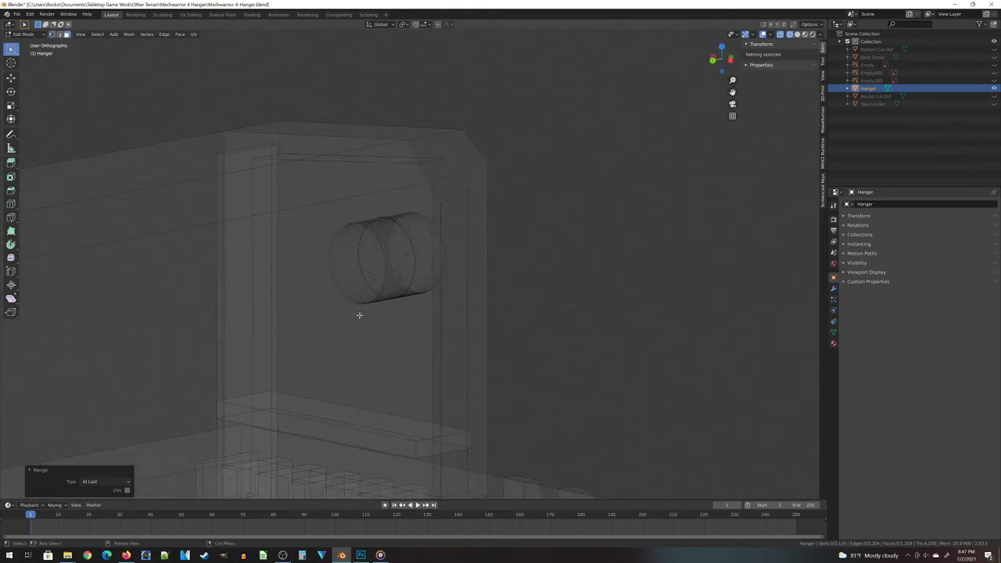
left_click(354, 321)
middle_click_drag(361, 256, 317, 273)
key("x")
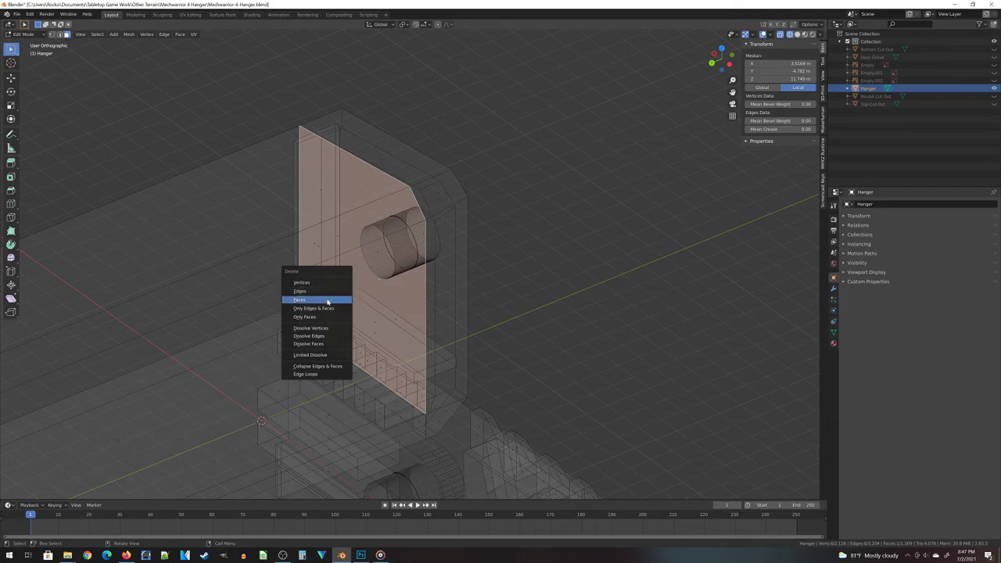
left_click(327, 302)
Delete the small leftover interior face as well
middle_click_drag(439, 414, 399, 303, "shift")
left_click(408, 332)
key("x")
left_click(419, 337)
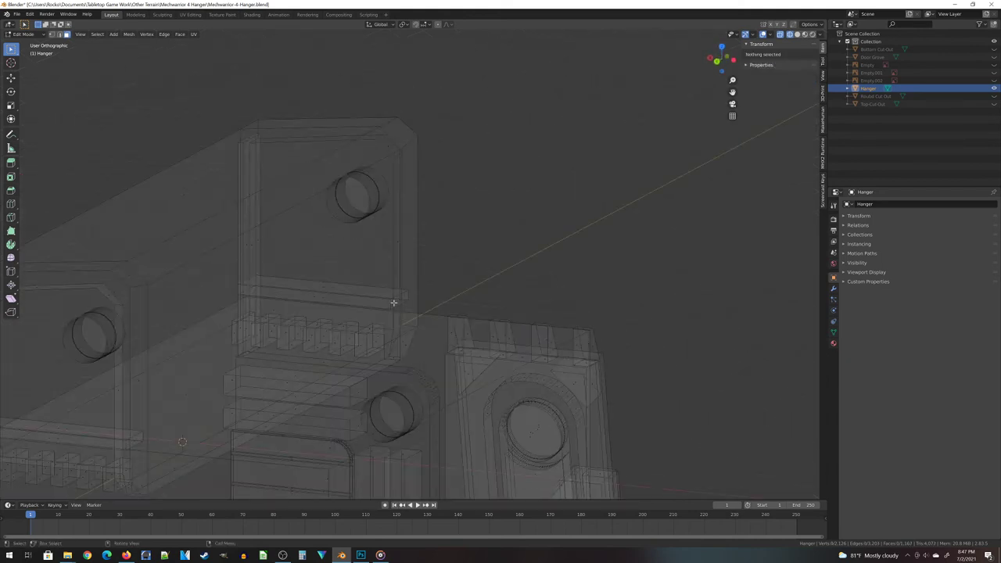
scroll(393, 302, "down", 3)
Select the whole mesh, recalculate normals outward, deselect, and save Mechwarrior-4-Hanger.blend
key("a")
middle_click_drag(469, 313, 554, 347)
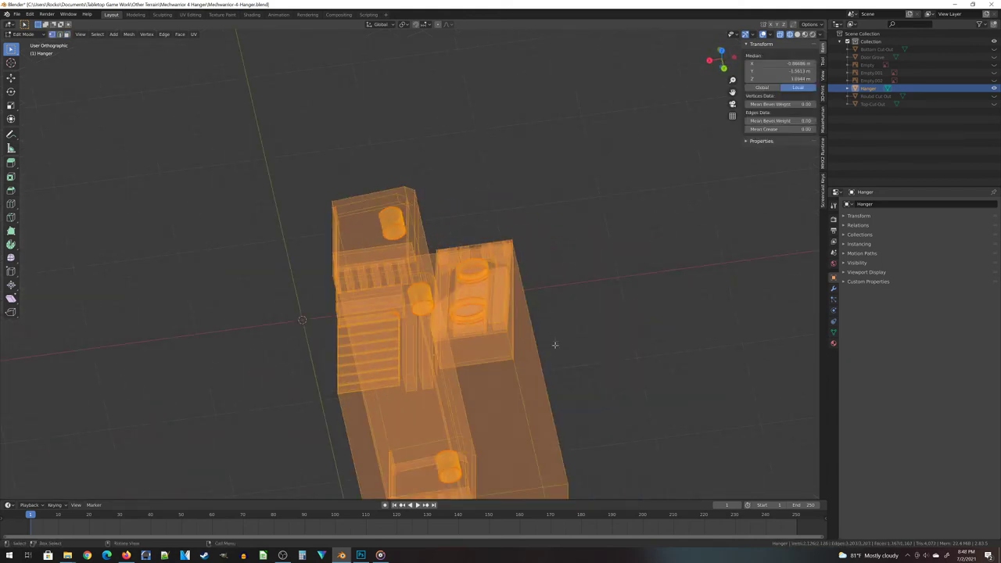
scroll(554, 347, "up", 2)
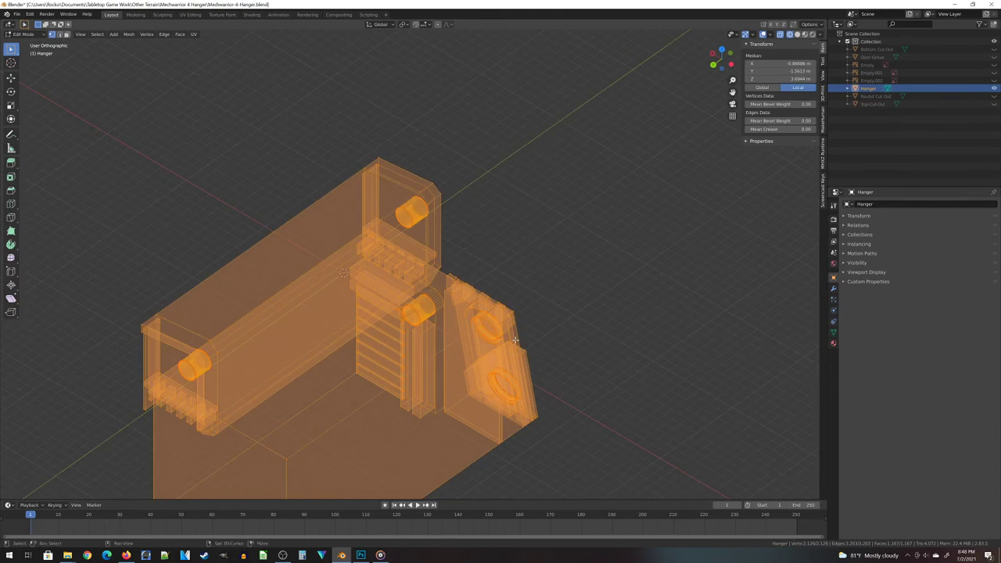
key("shift+n")
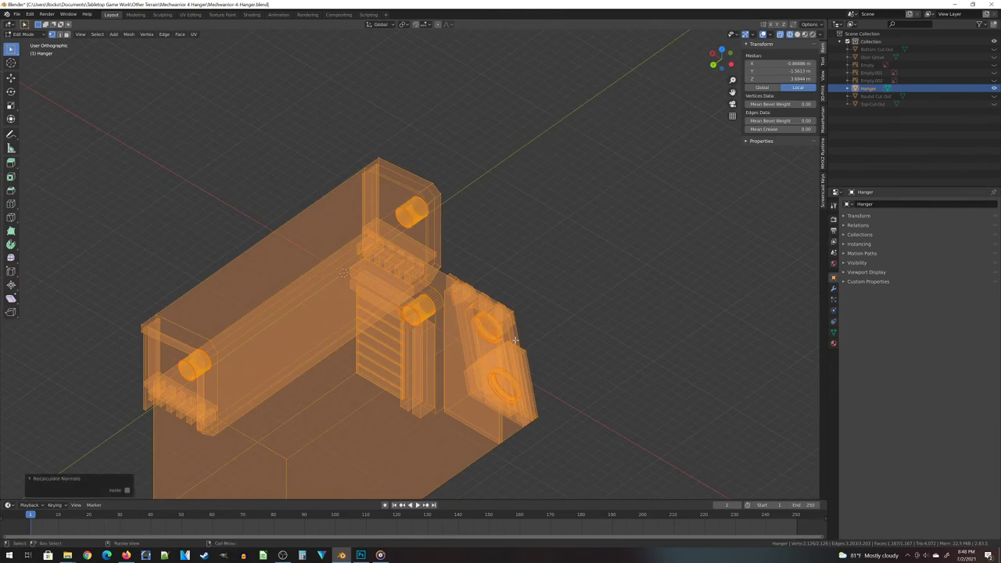
key("alt+a")
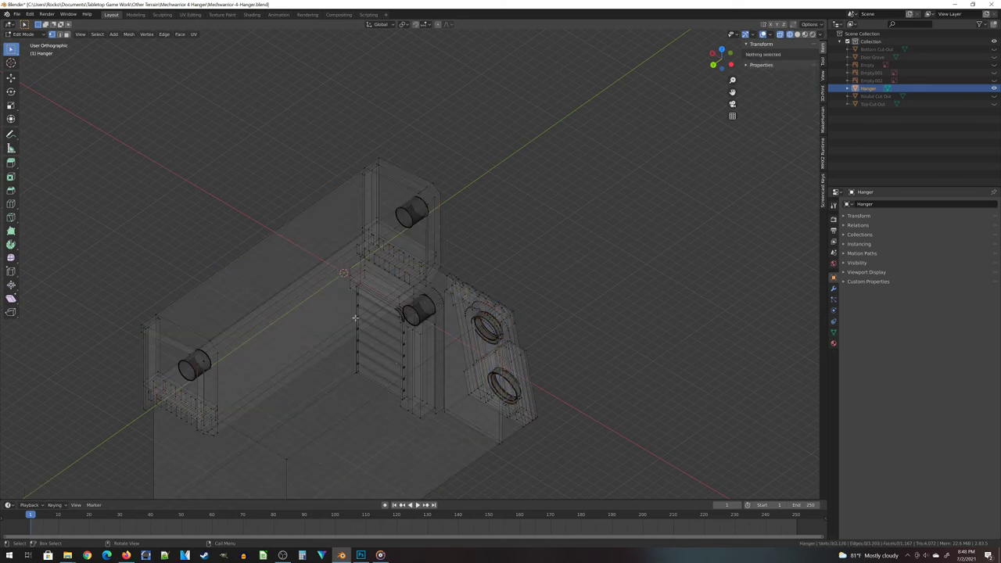
key("ctrl+s")
Turn X-ray off and orbit the Hanger to compare it with the reference image
middle_click_drag(320, 331, 422, 389)
key("alt+z")
middle_click_drag(273, 386, 357, 269)
scroll(420, 360, "down", 3)
scroll(382, 344, "up", 5)
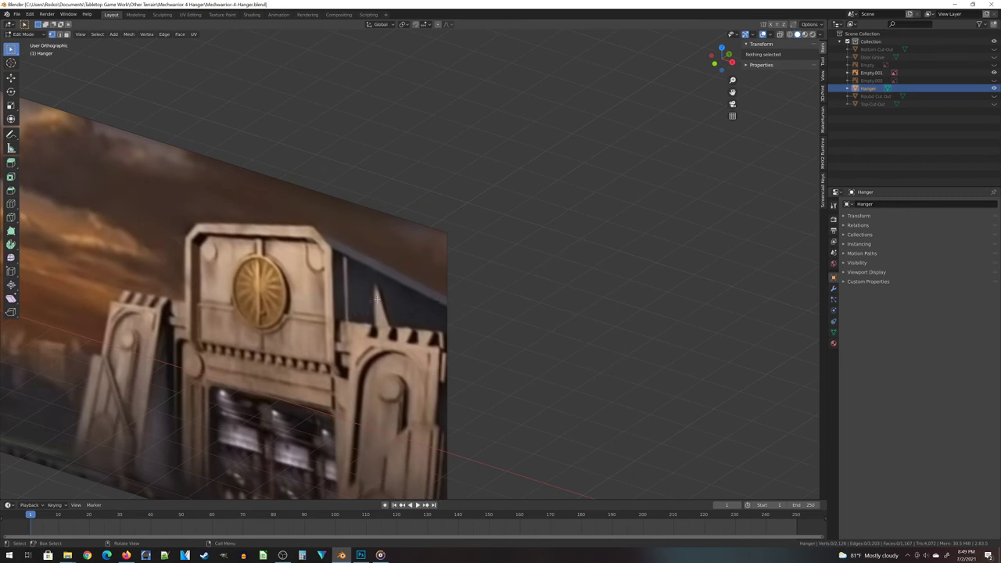
scroll(372, 312, "down", 5)
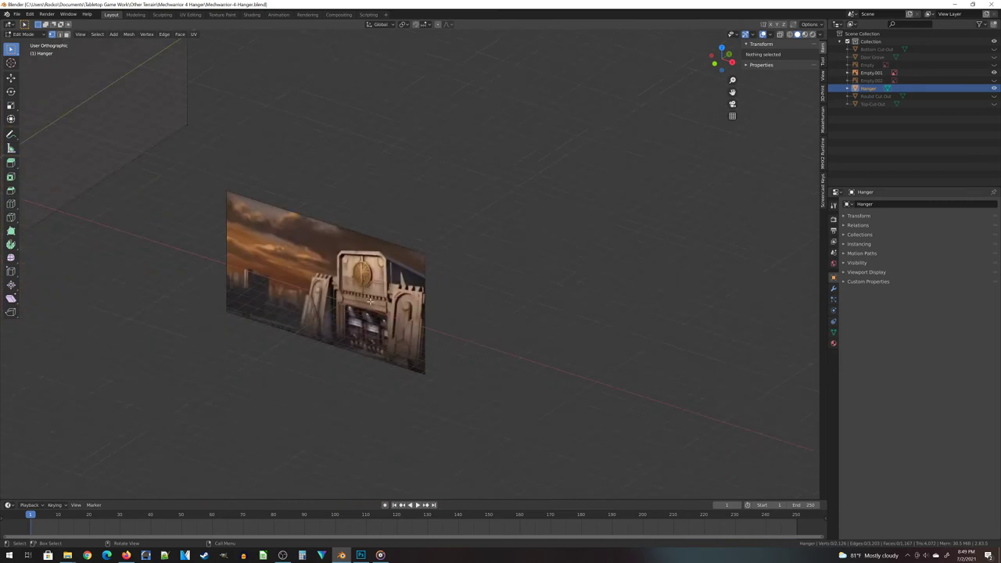
scroll(360, 309, "up", 5)
scroll(348, 305, "down", 5)
middle_click_drag(336, 301, 312, 349)
middle_click_drag(290, 447, 180, 309)
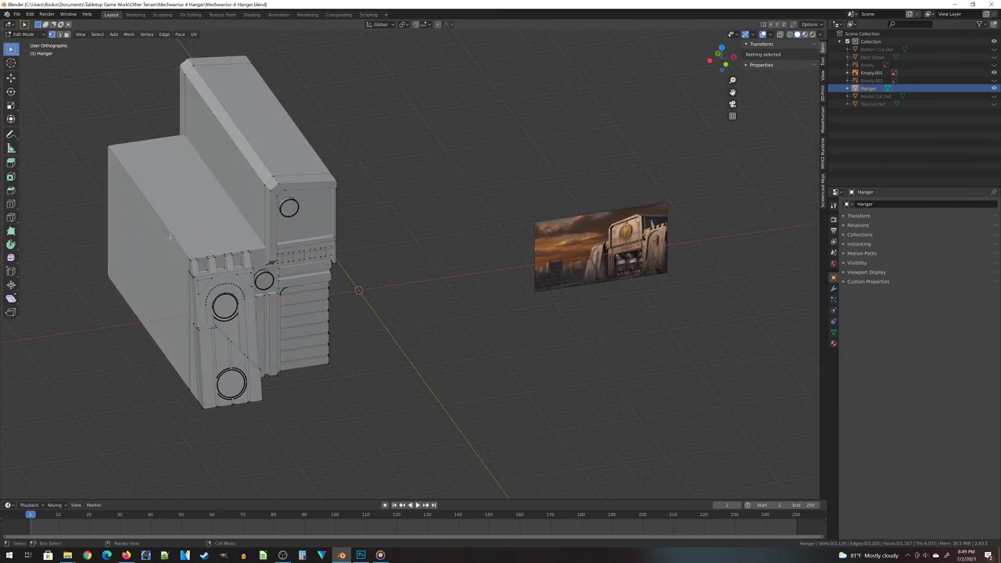
middle_click_drag(245, 208, 409, 274)
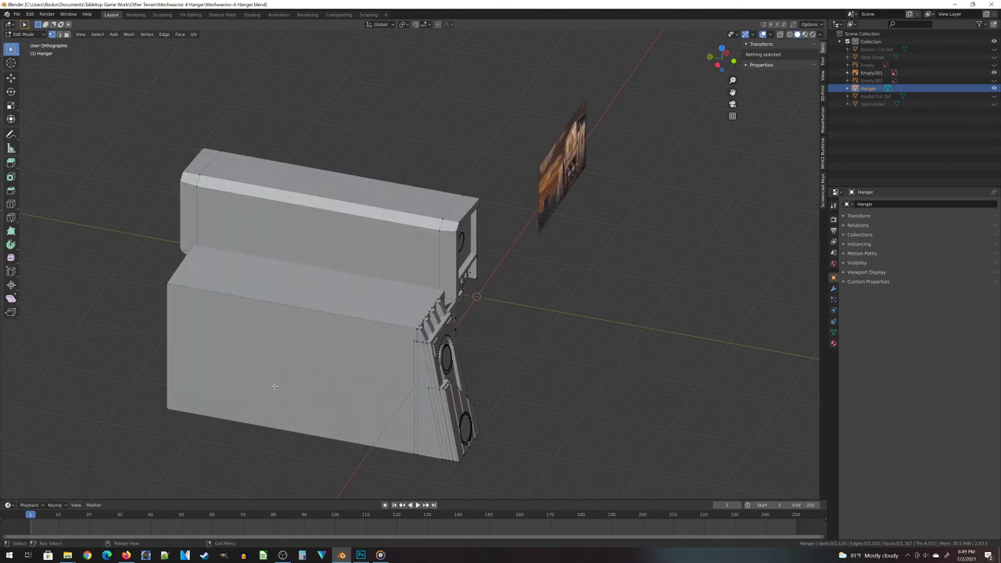
middle_click_drag(607, 440, 501, 438)
Rotate a selected hangar part 90° in top view and slide it sideways into place
middle_click_drag(202, 305, 344, 376)
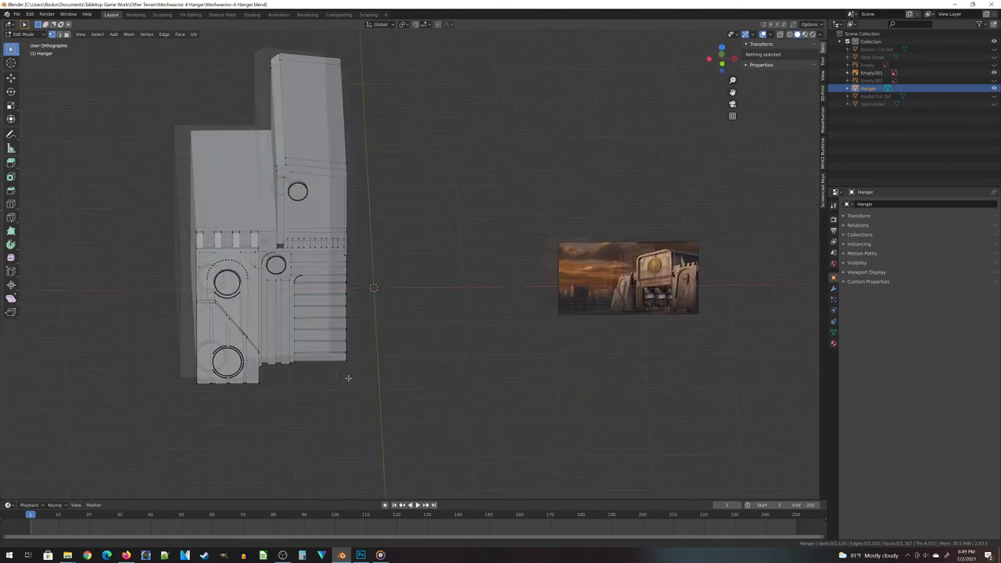
key("KP_7")
type("lr90")
key("Return")
scroll(315, 320, "up", 3)
key("g")
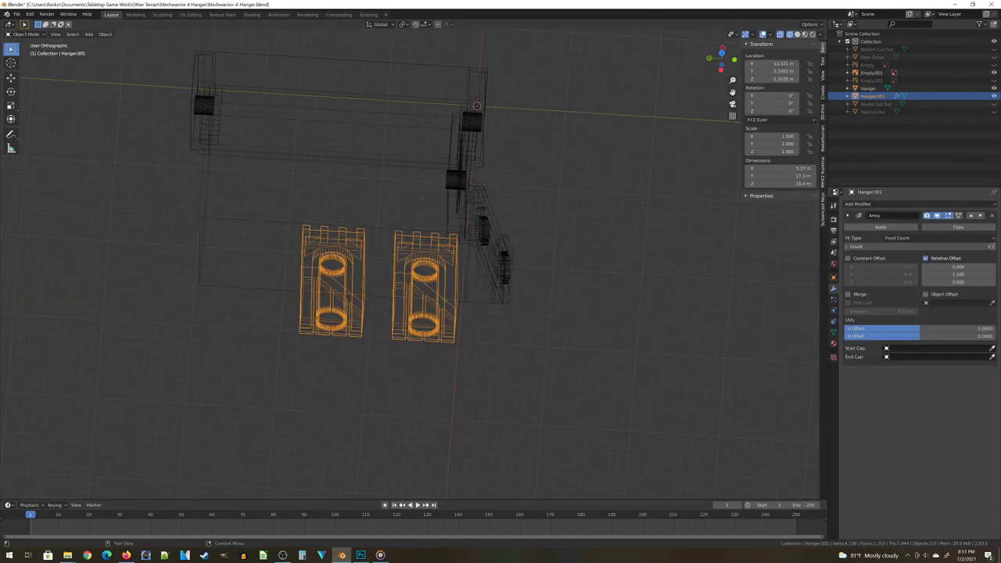
left_click(991, 247)
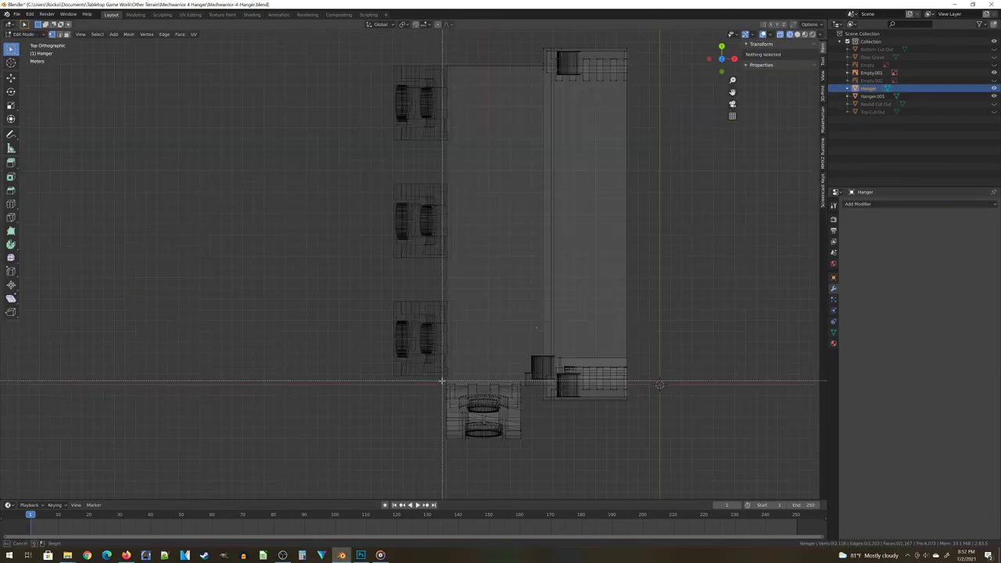
Rotate the bottom corner section 180° and move it along Y
left_click_drag(442, 379, 522, 452)
middle_click_drag(522, 452, 491, 435)
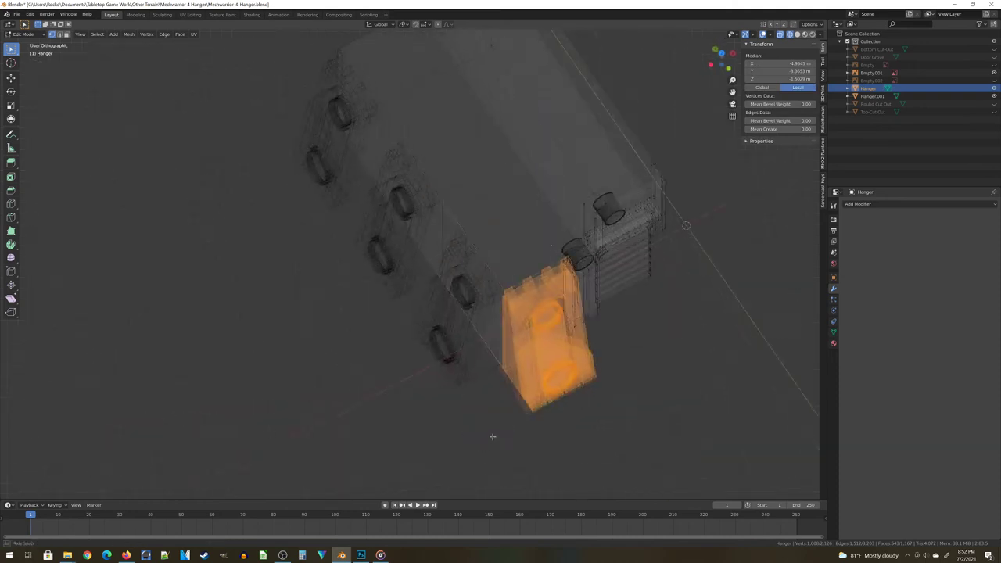
key("KP_7")
type("r180")
key("Return")
scroll(471, 271, "up", 5)
key("g")
key("y")
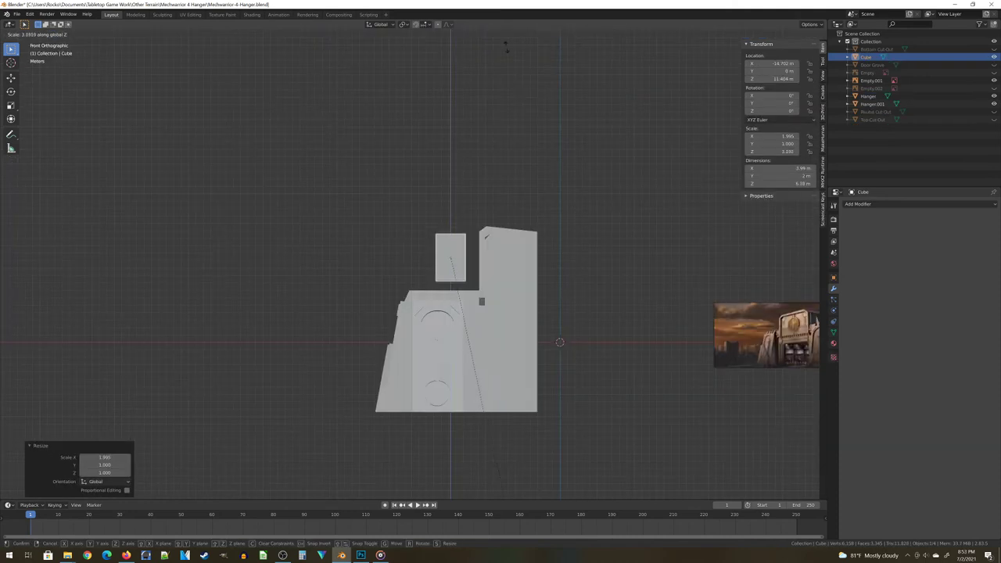
Resize the Cube.001 block, then unhide the reference images with Alt+H
key("s")
left_click(588, 420)
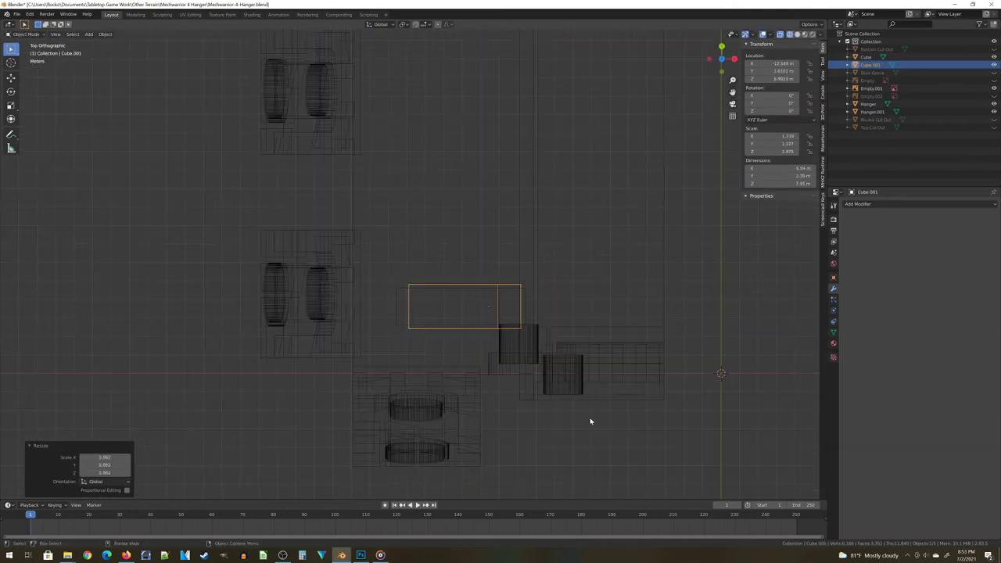
key("s")
key("y")
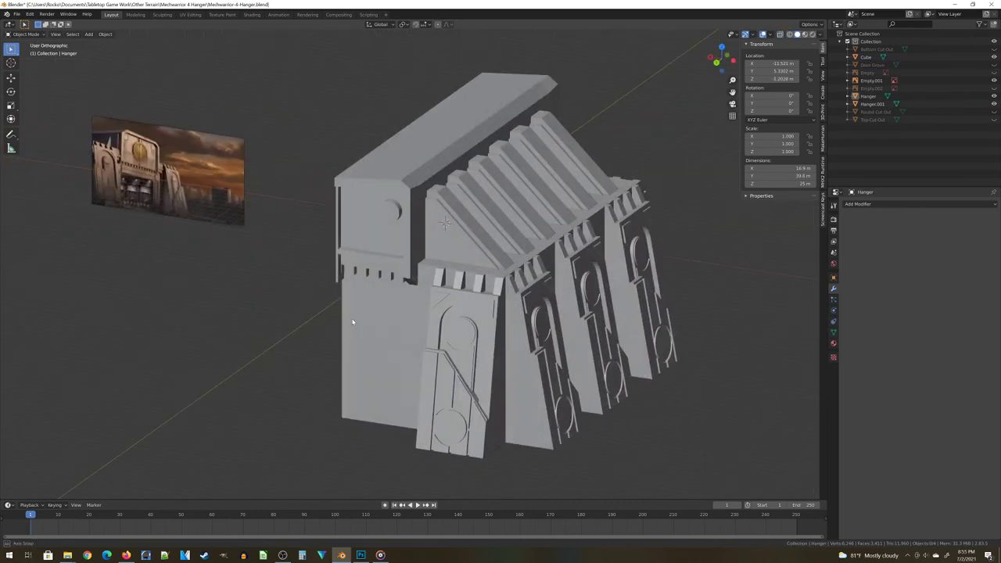
middle_click_drag(352, 321, 391, 351)
scroll(459, 391, "down", 3)
middle_click_drag(458, 391, 389, 379)
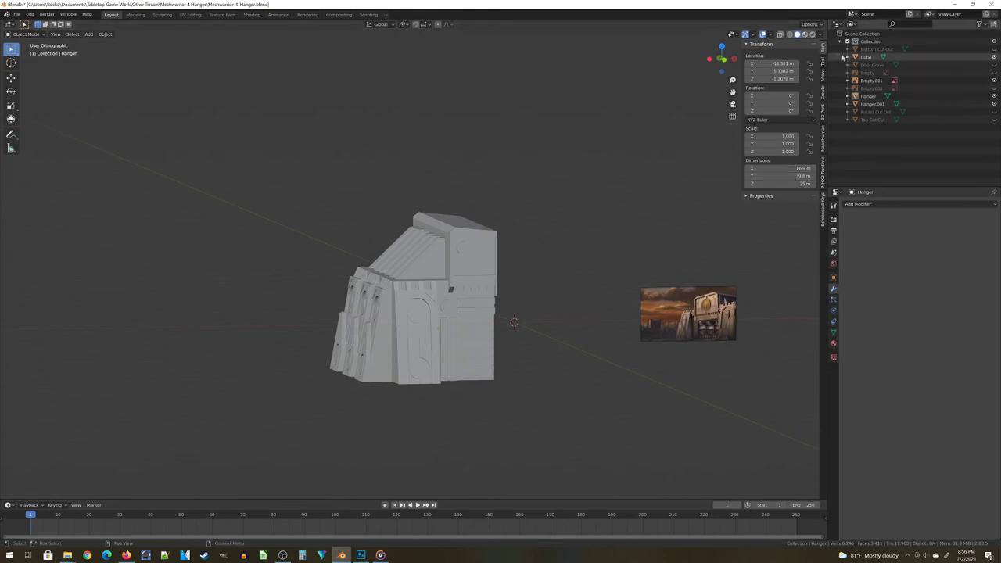
key("alt+h")
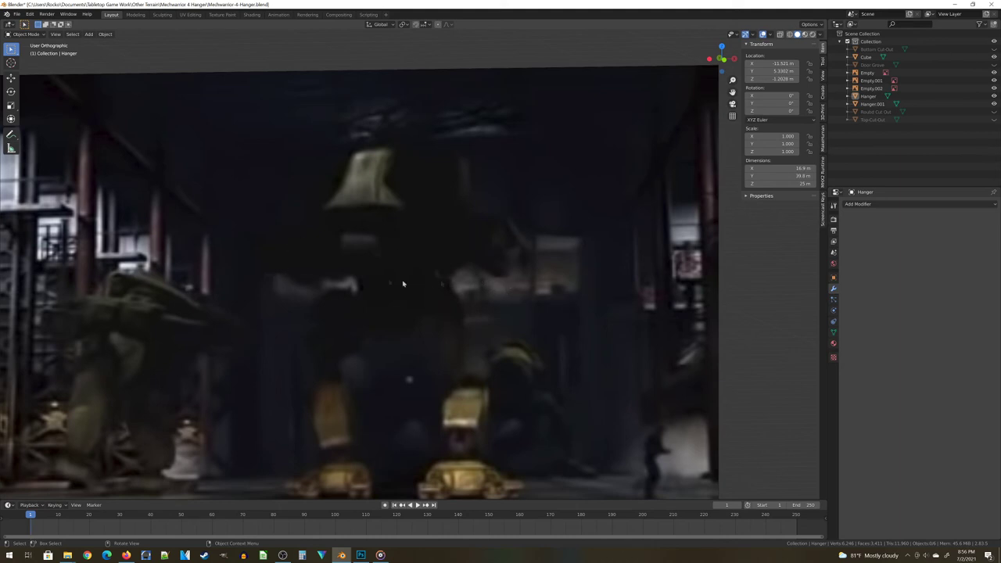
Rotate Cube.001 by 90° and move it along Y into position
scroll(352, 282, "down", 4)
left_click_drag(157, 242, 271, 300)
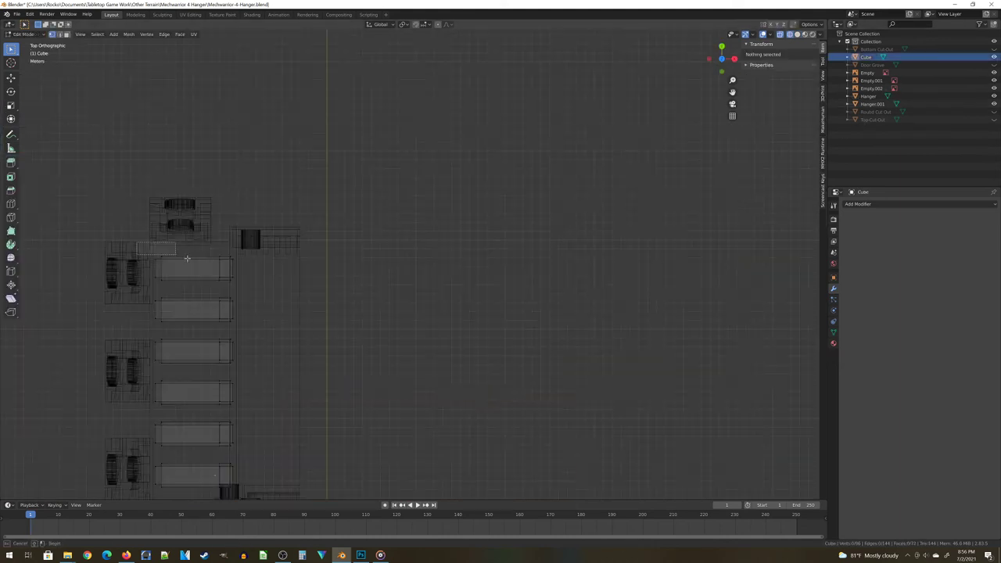
key("r")
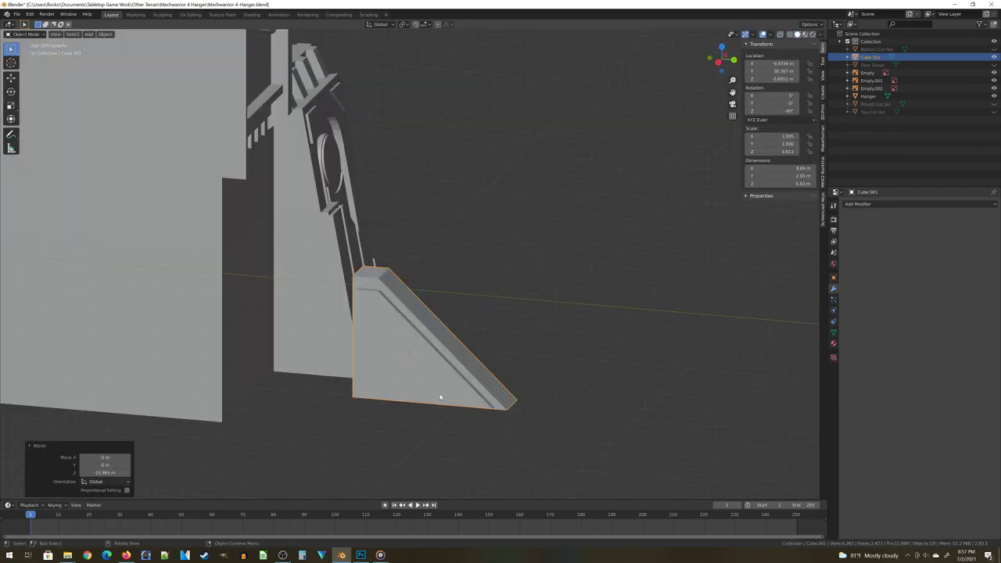
key("g")
key("y")
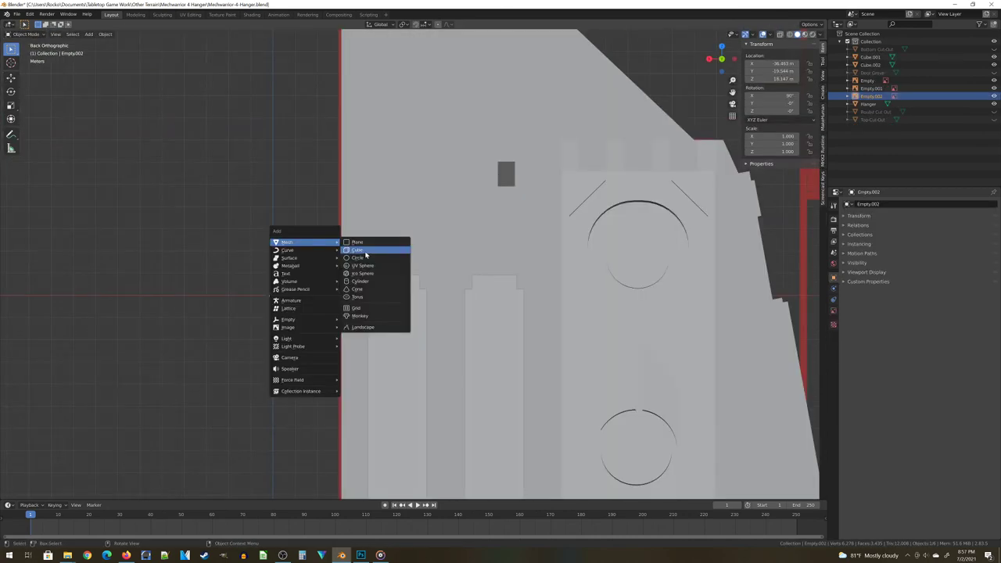
Add a new cube, extrude it, and place it against the hangar wall above the door slabs
left_click(367, 247)
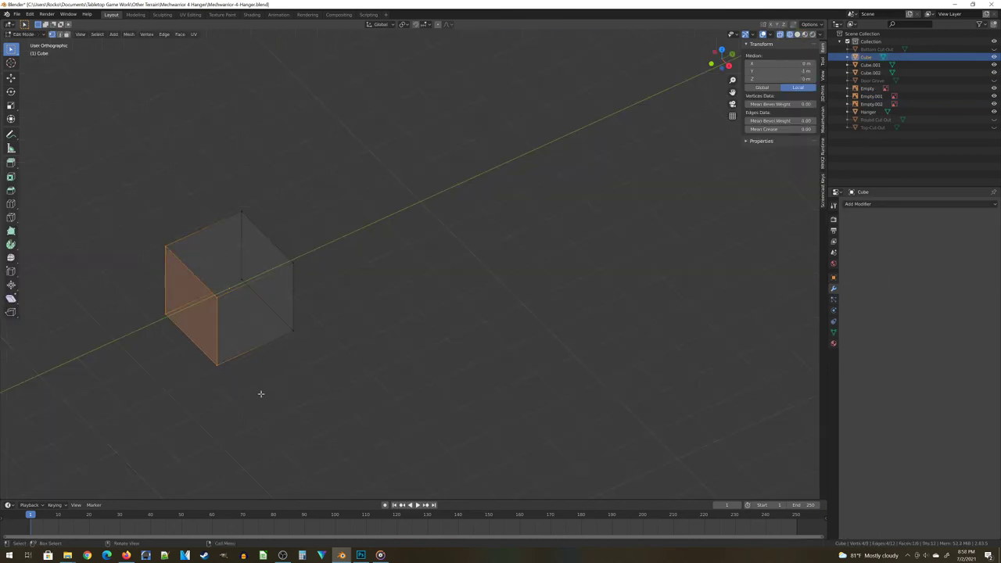
key("e")
left_click(242, 397)
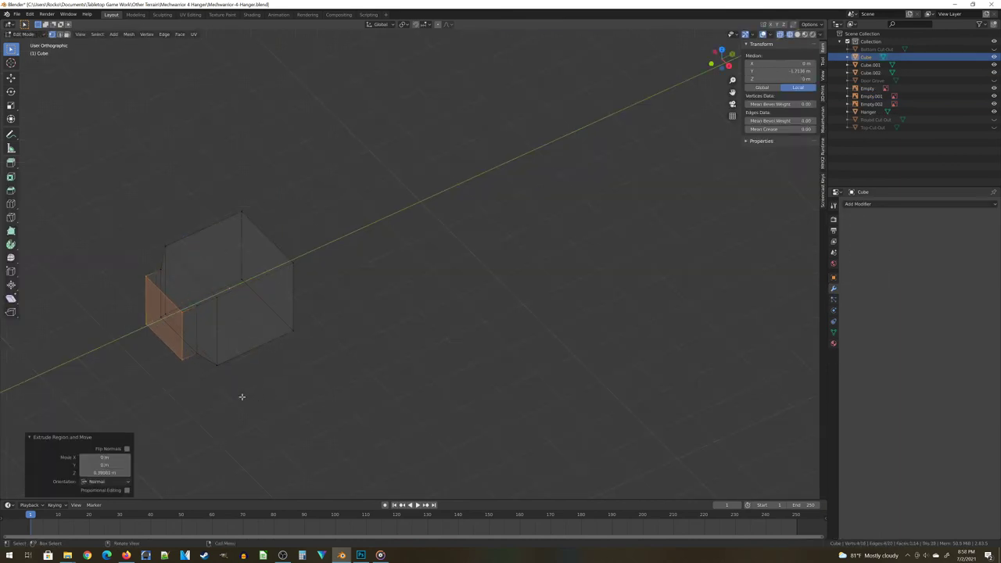
key("KP_7")
key("Tab")
scroll(157, 365, "down", 4)
key("g")
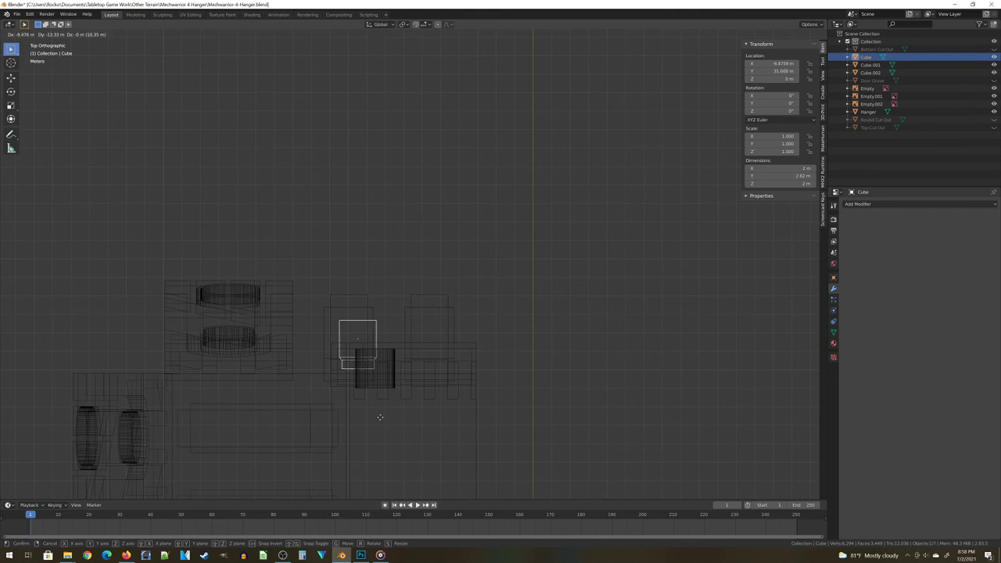
left_click(383, 429)
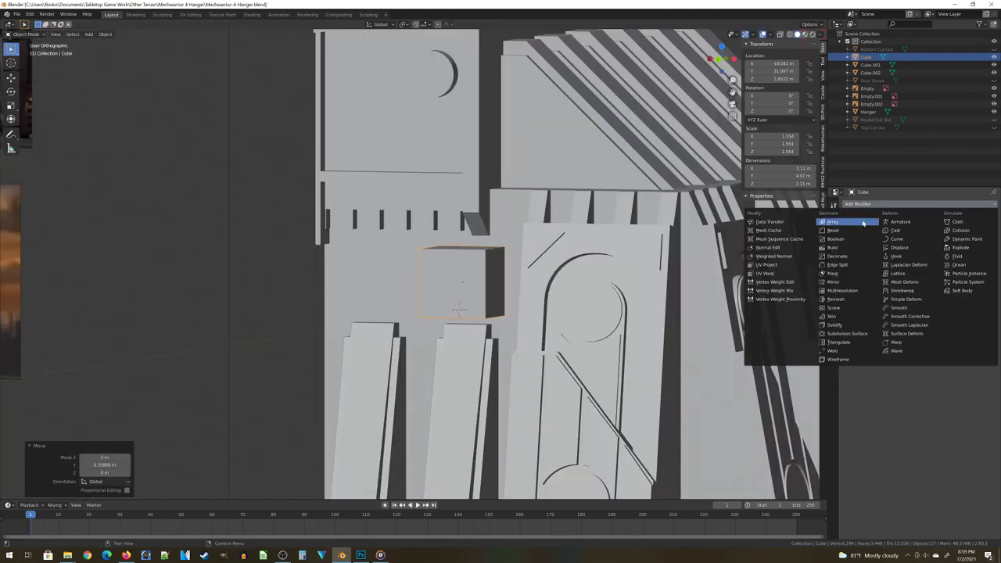
Add an Array modifier and apply a Boolean Difference with Windows to cut two openings
left_click(863, 224)
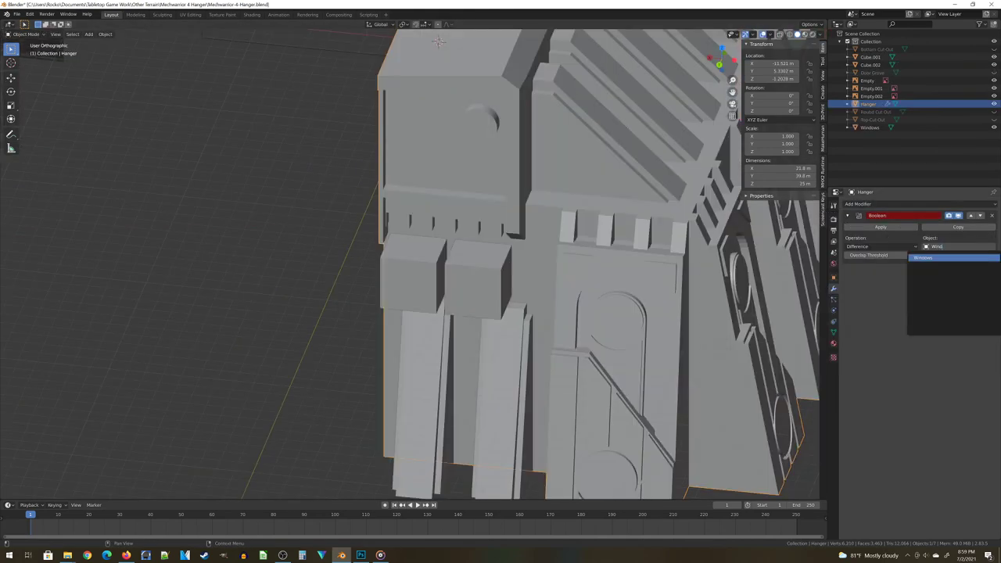
left_click(943, 255)
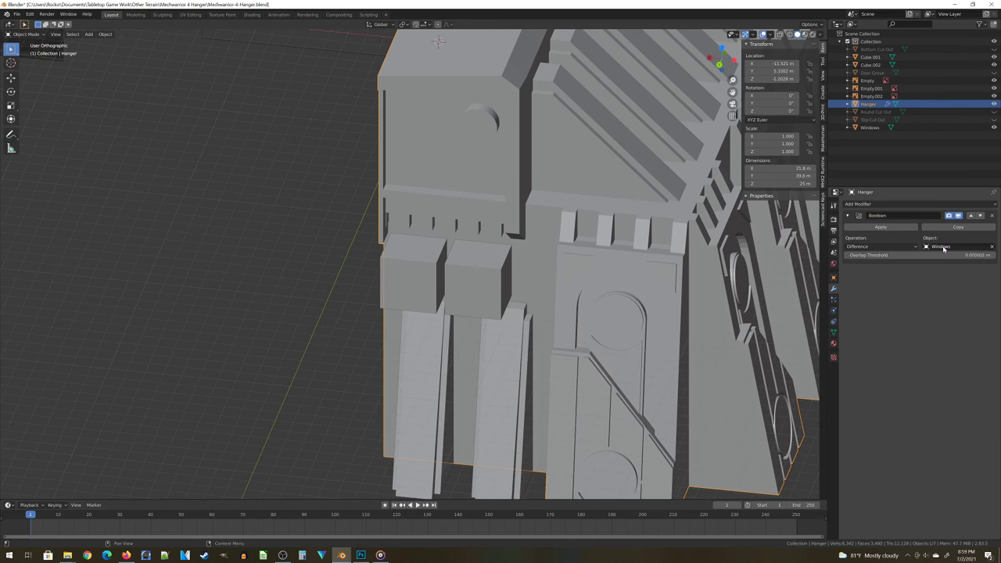
left_click(880, 226)
middle_click_drag(469, 266, 379, 269)
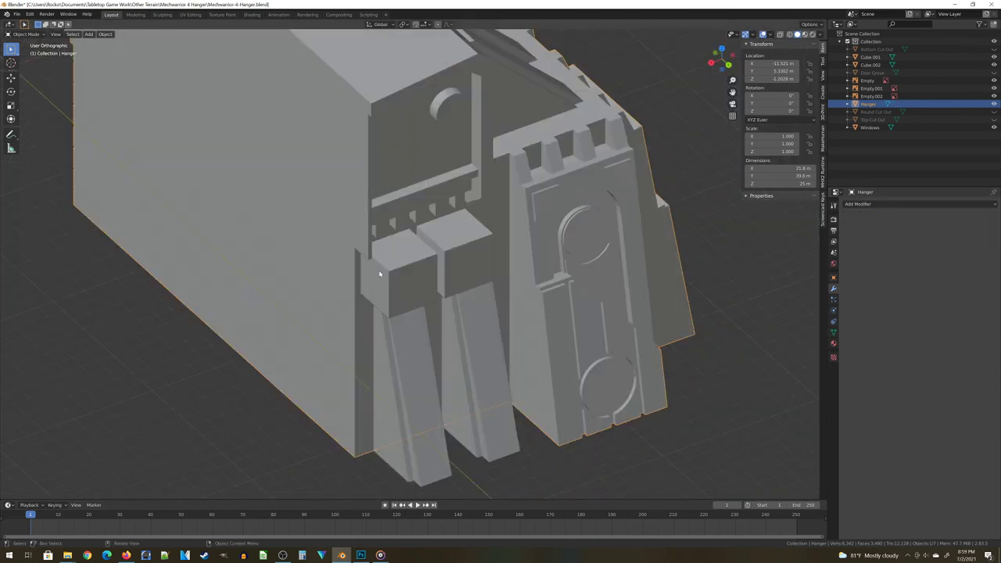
left_click(425, 296)
key("g")
left_click(426, 275)
Hide the Windows cutter object and save the file
key("h")
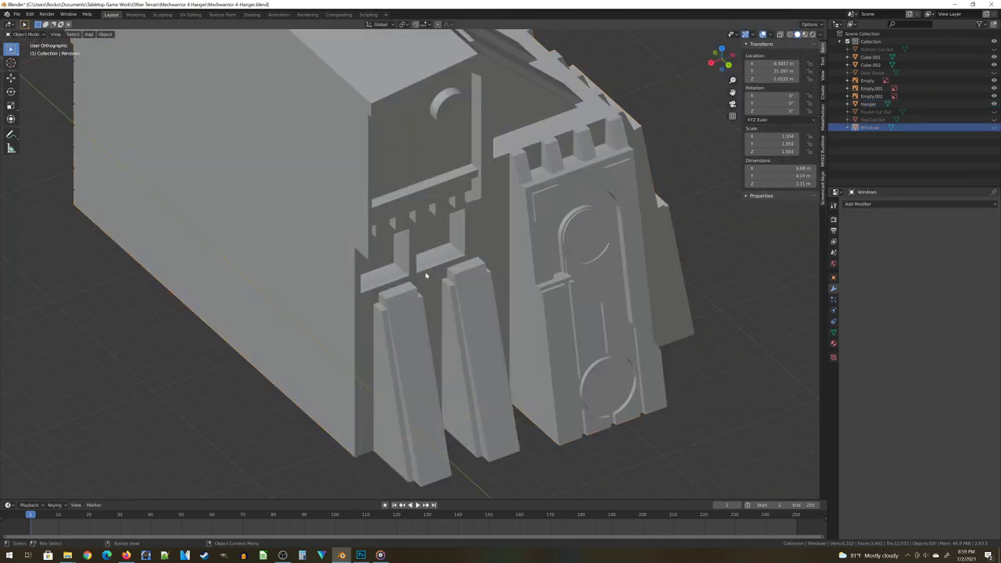
middle_click_drag(427, 276, 467, 290)
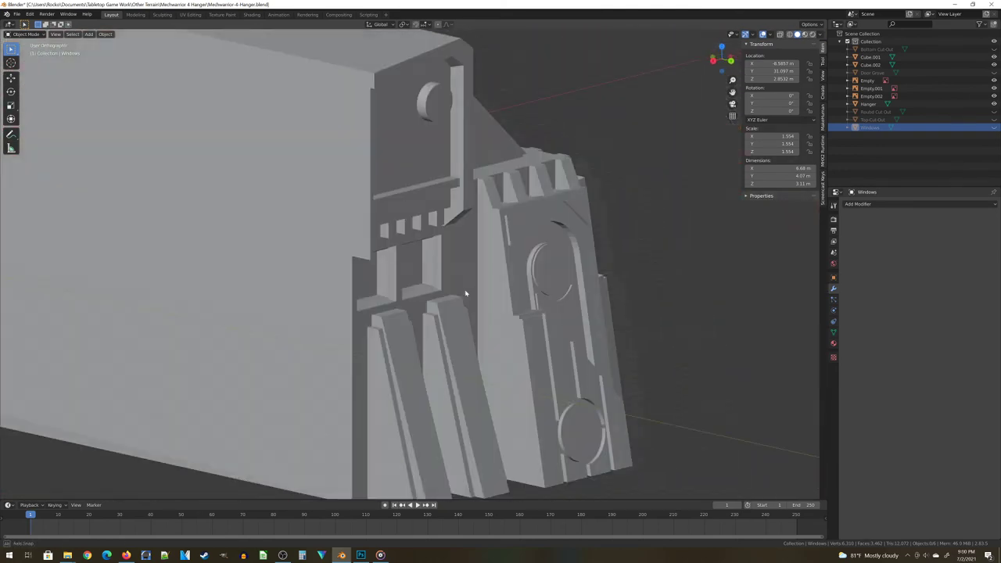
key("ctrl+s")
Select the joined Hanger mesh, now the only visible model
middle_click_drag(477, 335, 552, 286)
scroll(431, 345, "up", 5)
scroll(415, 302, "down", 8)
middle_click_drag(414, 302, 460, 295)
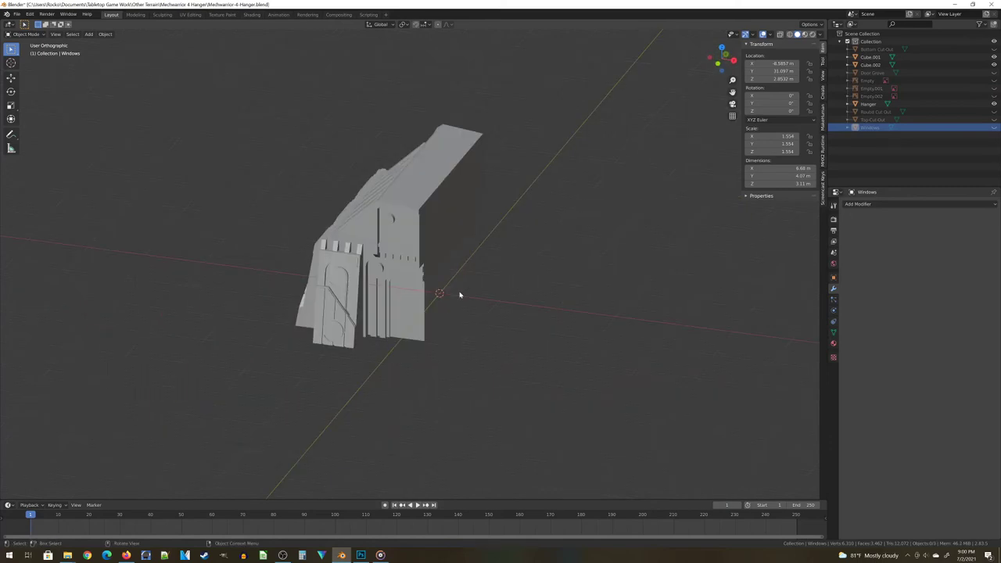
scroll(392, 271, "up", 4)
middle_click_drag(395, 273, 378, 271)
scroll(386, 275, "down", 2)
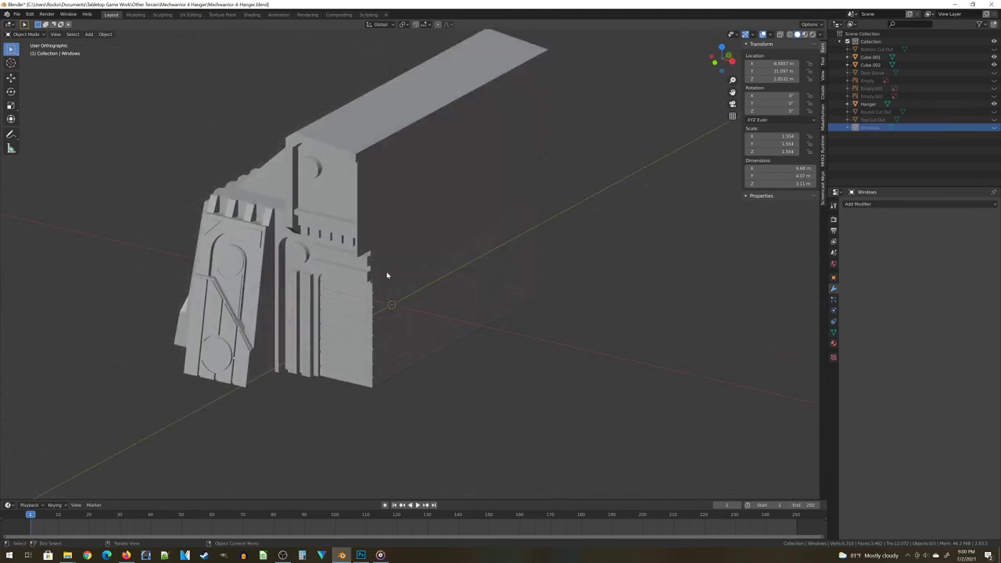
left_click(385, 174)
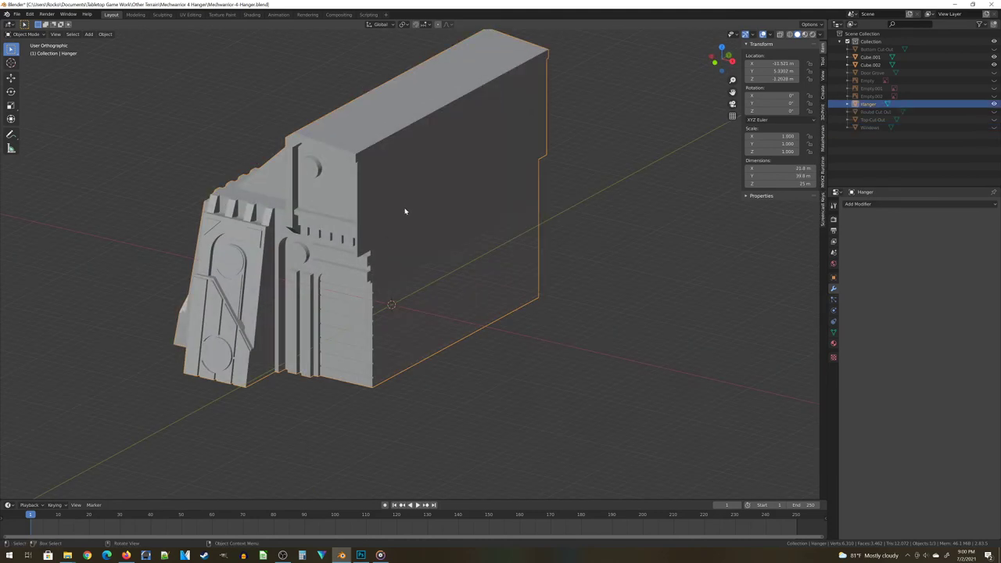
Switch to the top-down view of the whole hangar
middle_click_drag(397, 178, 364, 197)
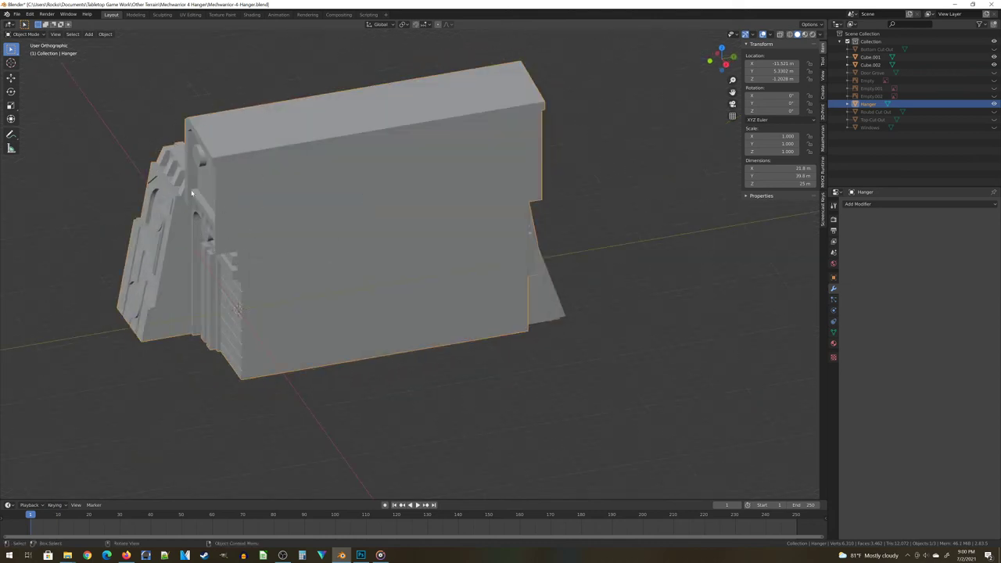
middle_click_drag(255, 248, 593, 369)
scroll(582, 375, "up", 3)
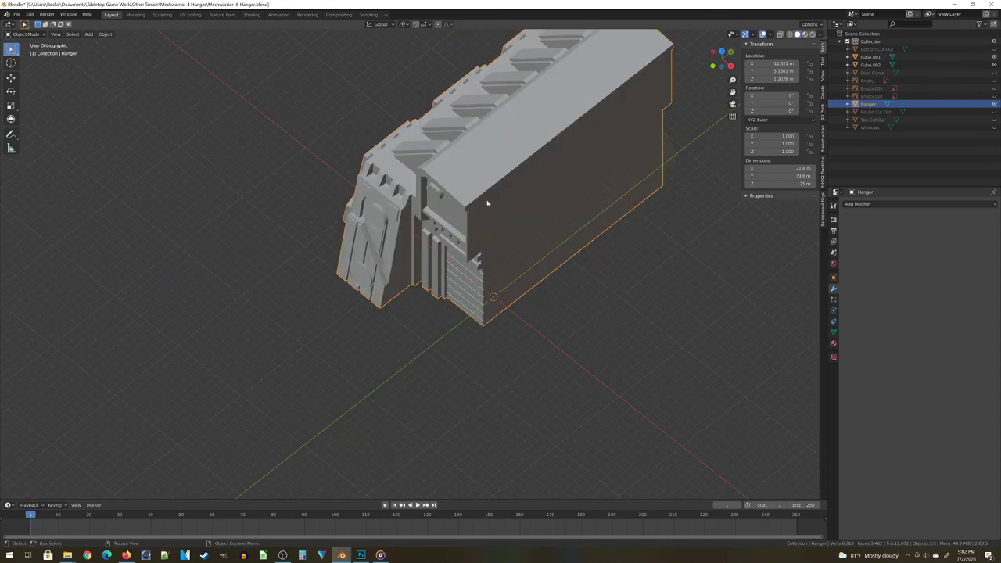
middle_click_drag(482, 205, 428, 243)
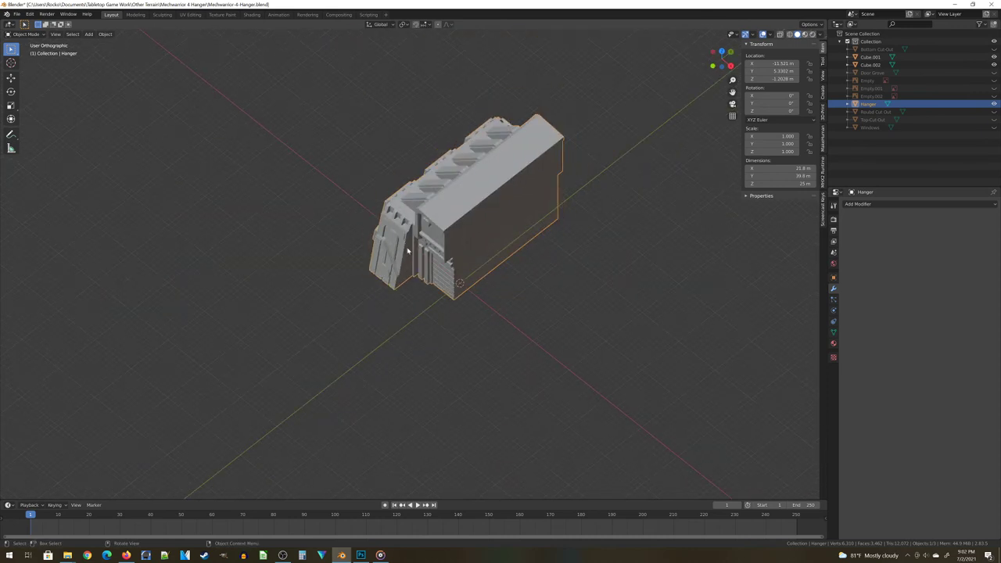
key("KP_7")
Switch to wireframe shading and enter Edit Mode on the Hanger mesh
key("z")
left_click(454, 284)
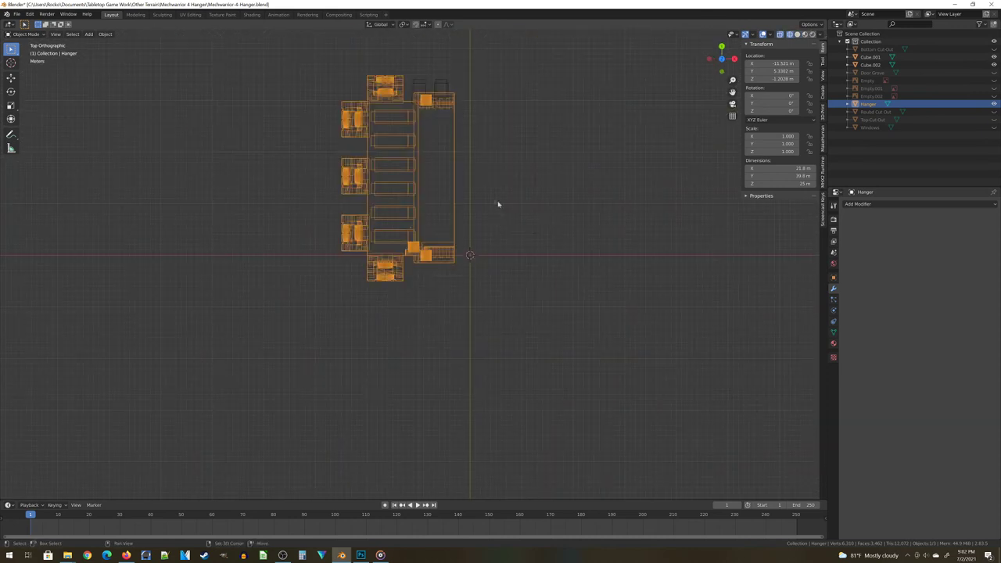
scroll(498, 204, "up", 4)
key("Tab")
scroll(449, 230, "up", 2)
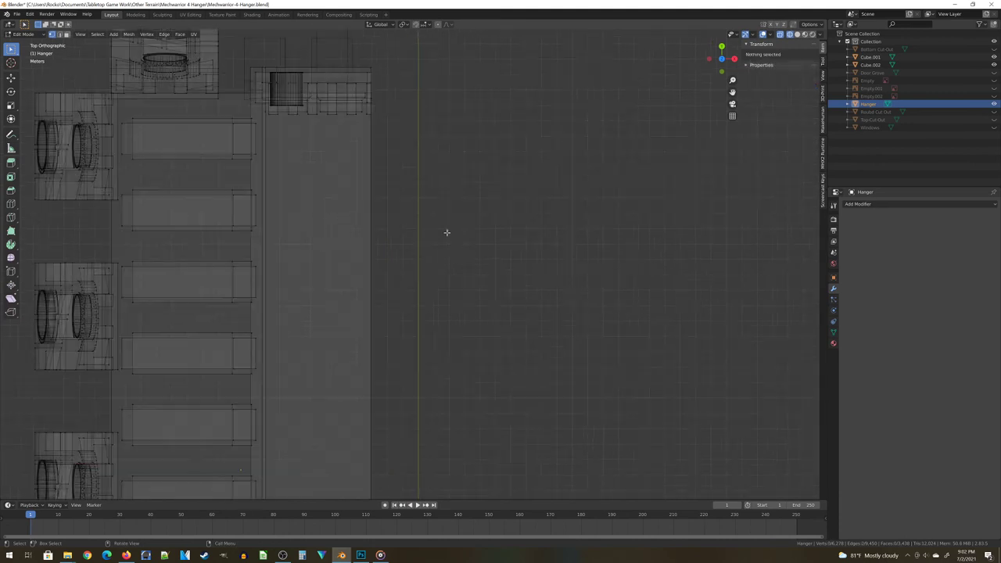
middle_click_drag(447, 232, 441, 342, "shift")
Box-select the vertices along the hangar's edge
key("b")
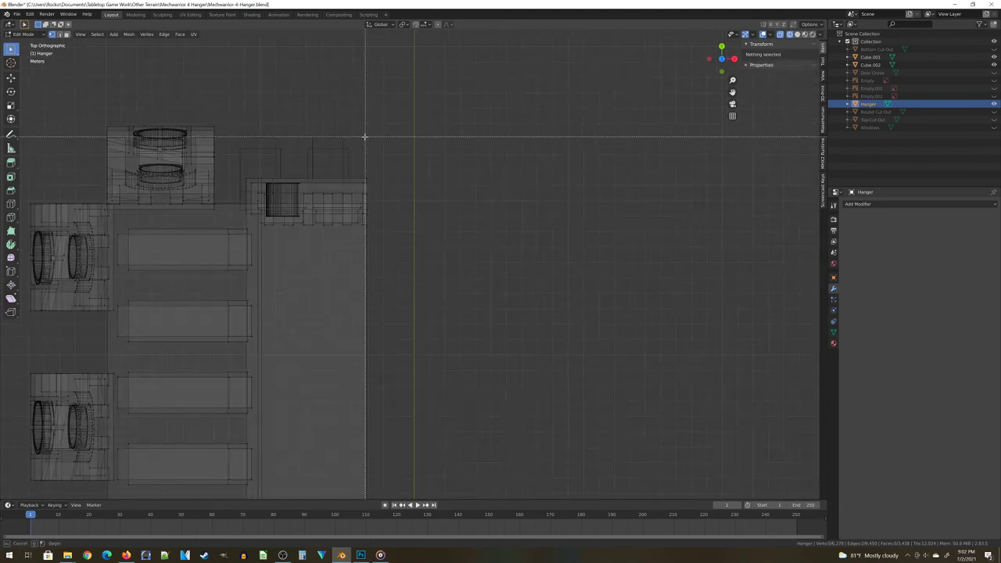
left_click_drag(365, 137, 427, 494)
key("ctrl+KP_7")
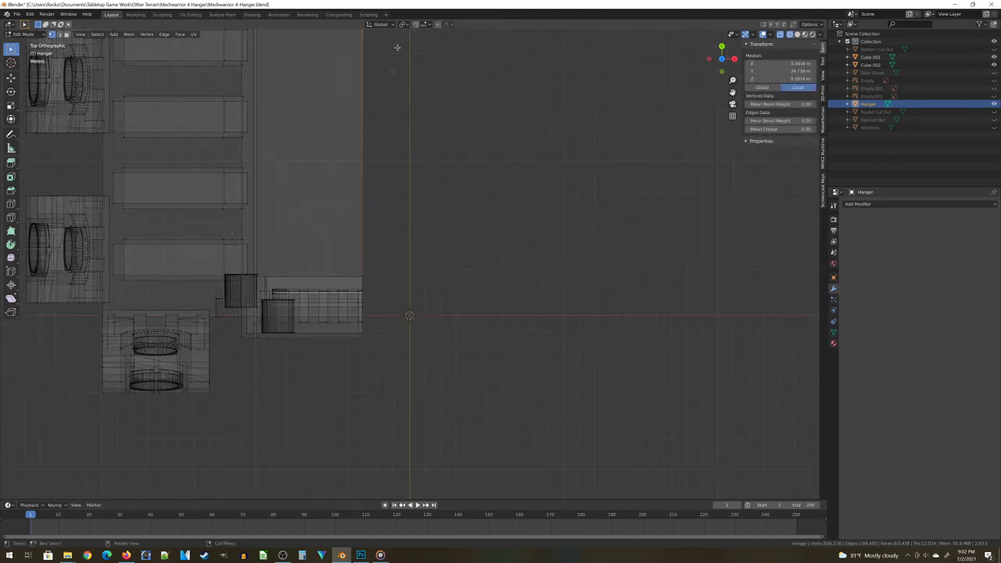
left_click_drag(363, 229, 381, 408)
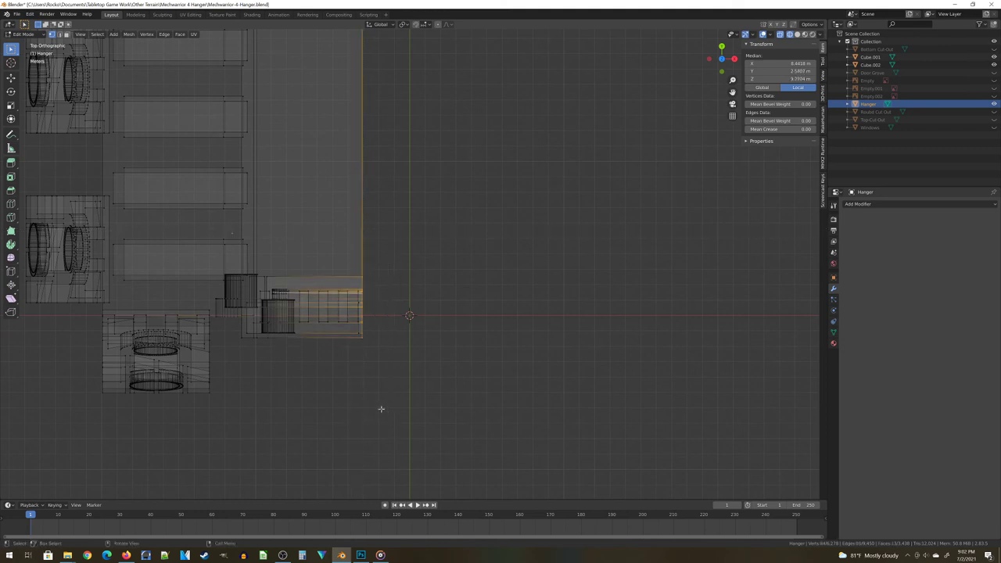
scroll(357, 274, "up", 5)
scroll(342, 321, "up", 3)
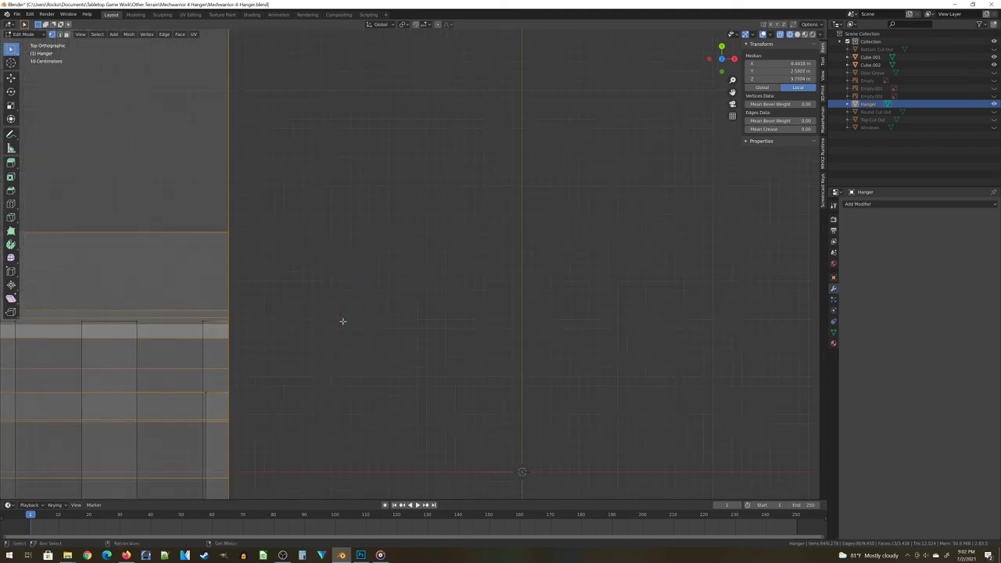
middle_click_drag(342, 322, 506, 295, "shift")
Delete the selected faces, then turn on X-ray see-through display and save
key("x")
left_click(492, 370)
key("Tab")
key("Tab")
key("alt+z")
key("ctrl+s")
Select all of the Hanger geometry in Edit Mode
mouse_move(409, 297)
middle_mouse_down()
mouse_move(396, 297)
mouse_move(420, 280)
middle_mouse_up()
key("a")
scroll(422, 312, "up", 8)
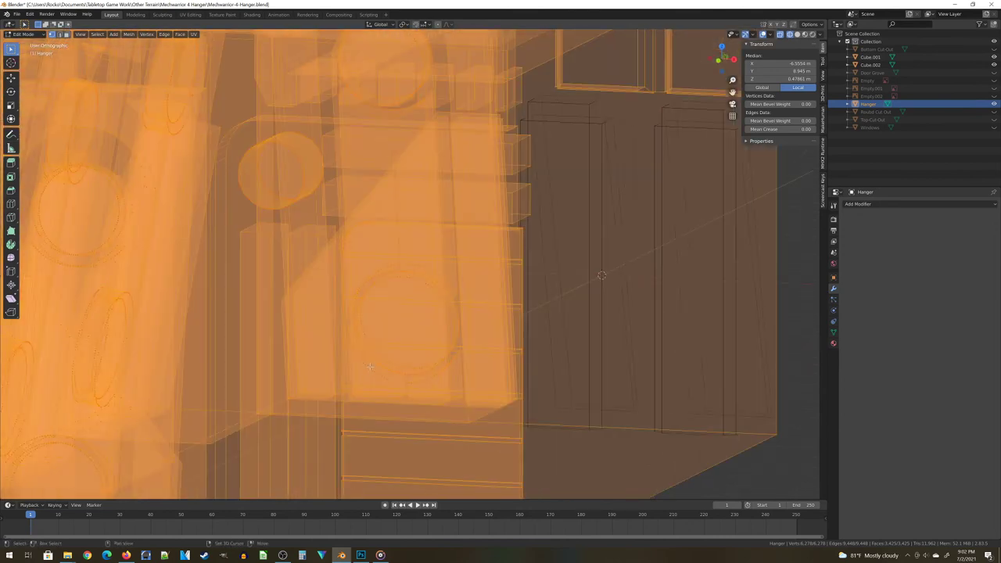
scroll(371, 366, "down", 8)
mouse_move(371, 366)
middle_mouse_down()
mouse_move(412, 347)
mouse_move(365, 351)
middle_mouse_up()
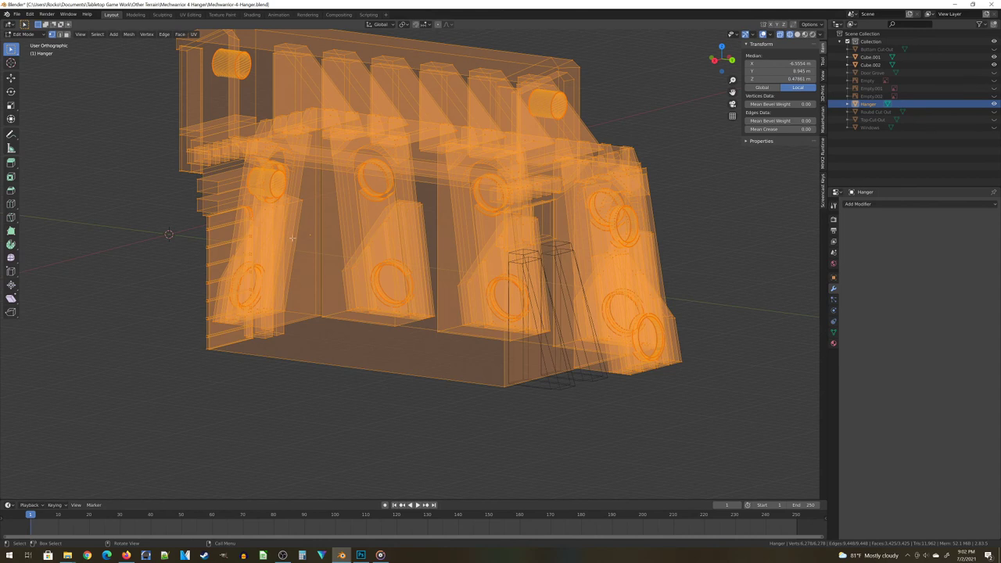
middle_click_drag(292, 238, 315, 248)
scroll(315, 248, "up", 5)
scroll(273, 303, "down", 2)
middle_click_drag(274, 303, 290, 261)
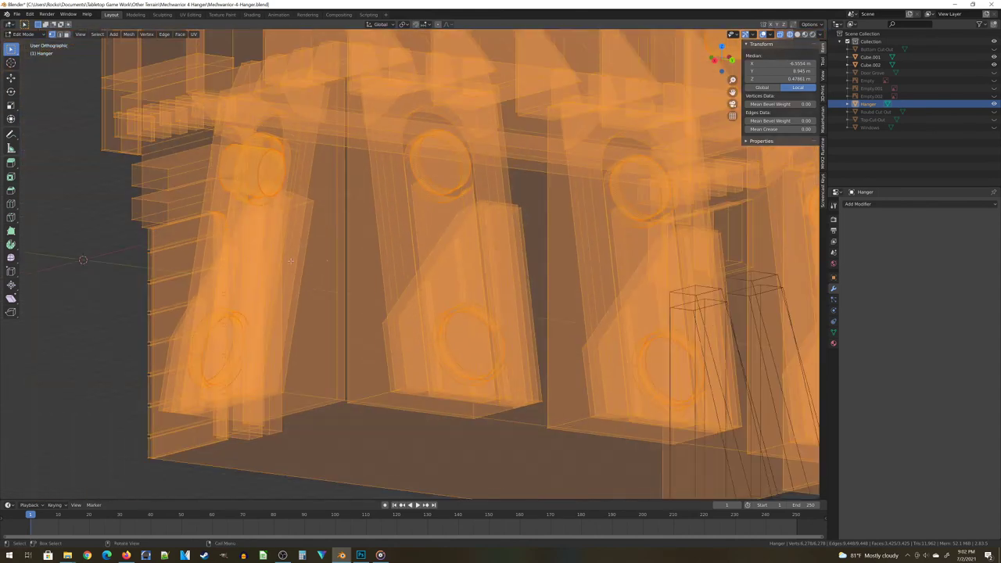
Switch to Front view and frame the half mesh's inner edge
key("KP_1")
scroll(331, 273, "down", 3)
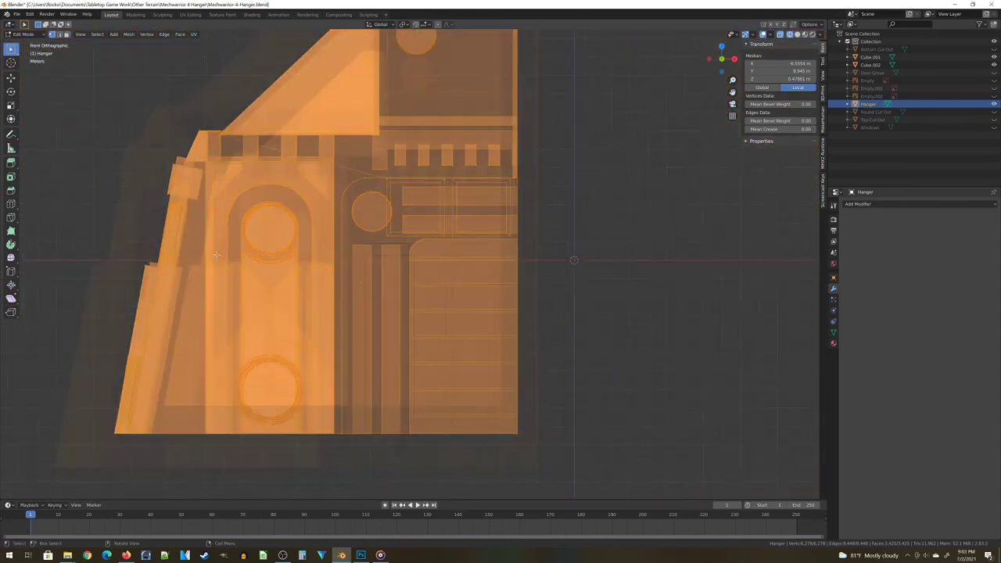
scroll(395, 294, "up", 3)
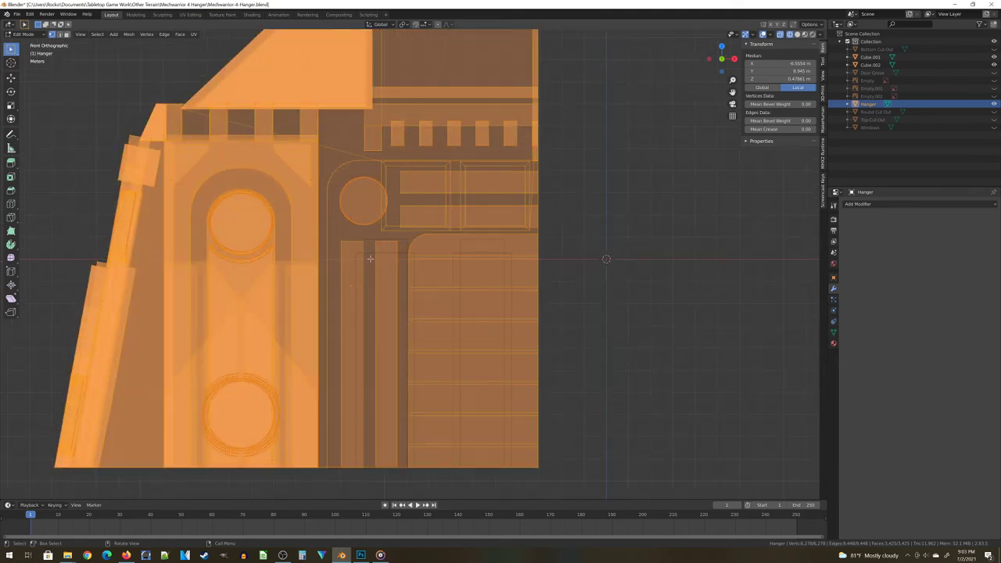
middle_click_drag(396, 271, 377, 263, "shift")
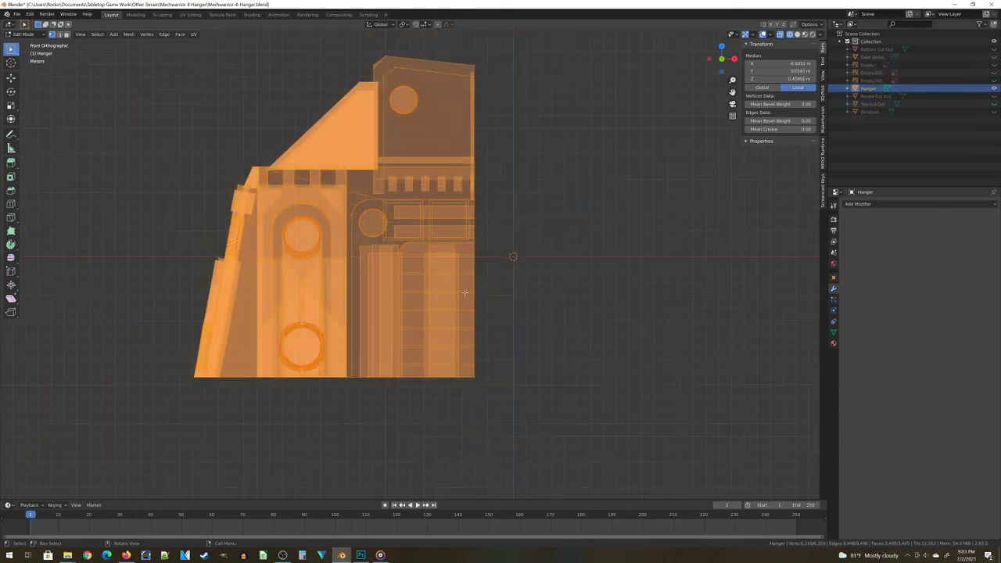
scroll(484, 312, "up", 5)
Slide the half hangar along X onto the centre line and exit Edit Mode
key("g")
key("x")
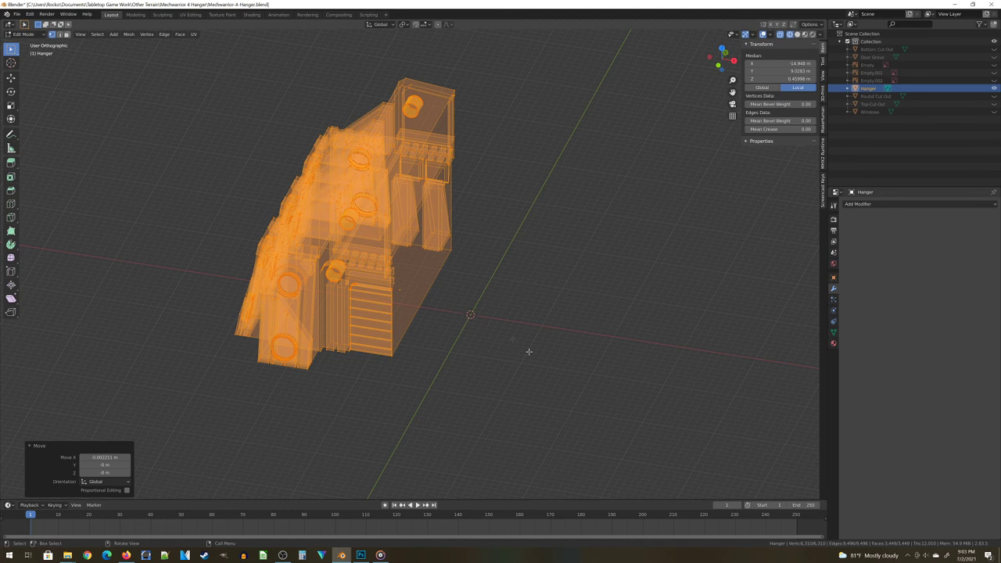
key("Tab")
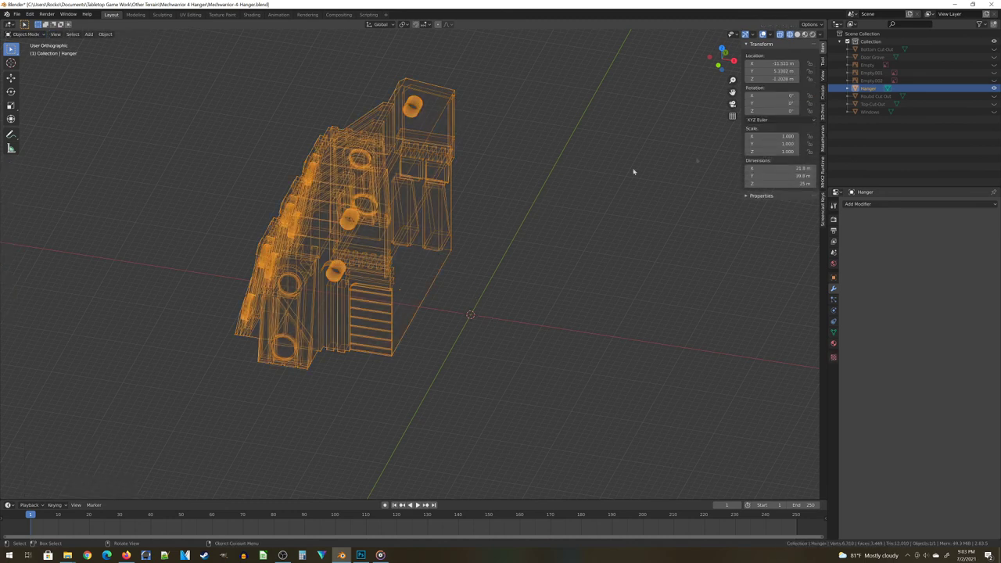
Add an X-axis Mirror modifier with Clipping and Merge to complete the hangar
left_click(860, 204)
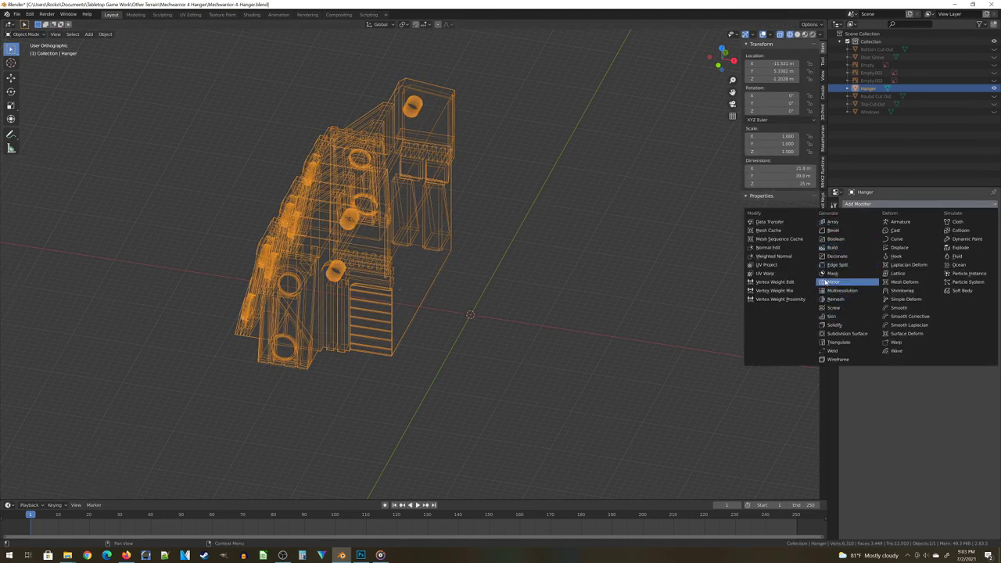
left_click(829, 281)
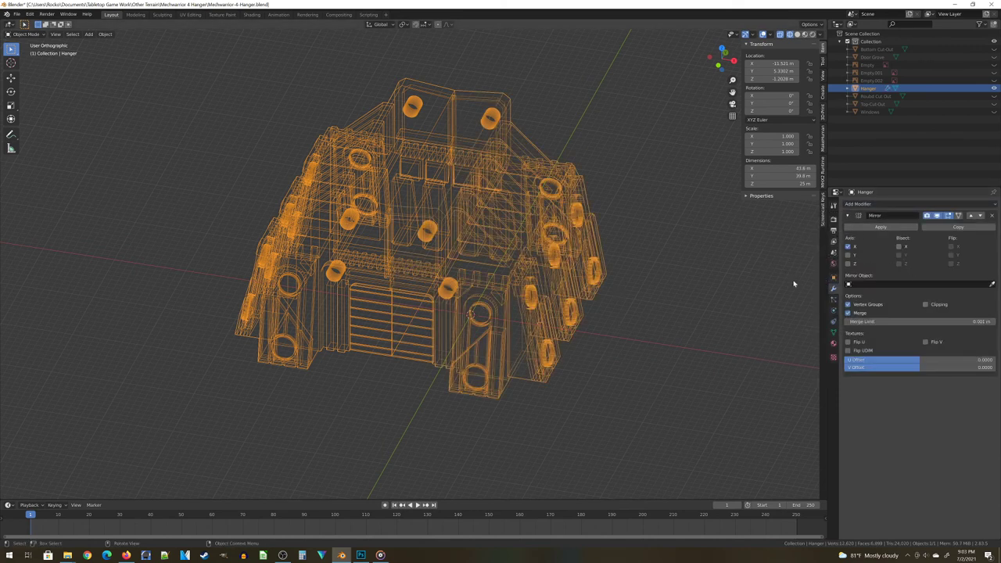
scroll(491, 297, "down", 4)
middle_click_drag(491, 297, 480, 338)
scroll(480, 339, "up", 6)
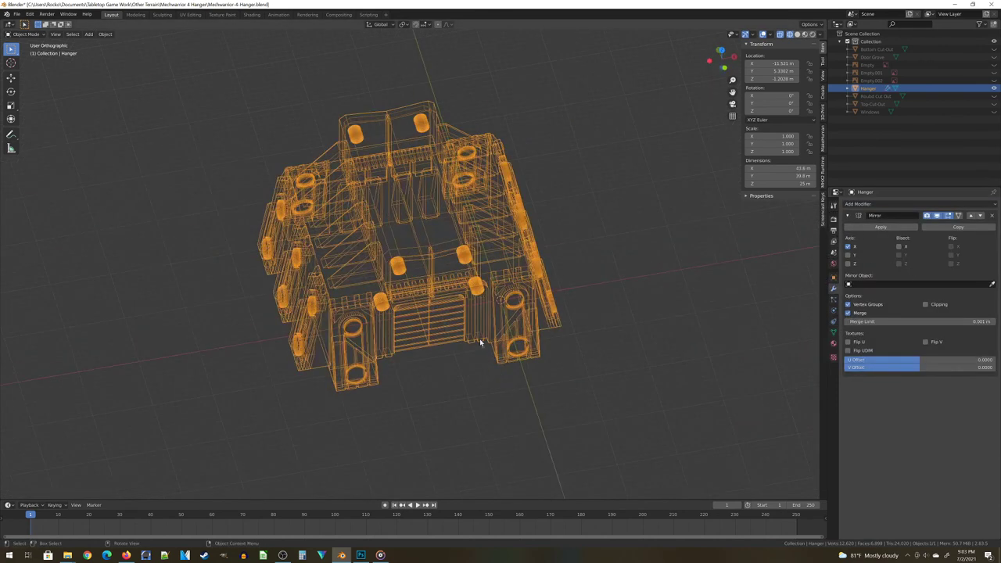
middle_click_drag(757, 325, 979, 323)
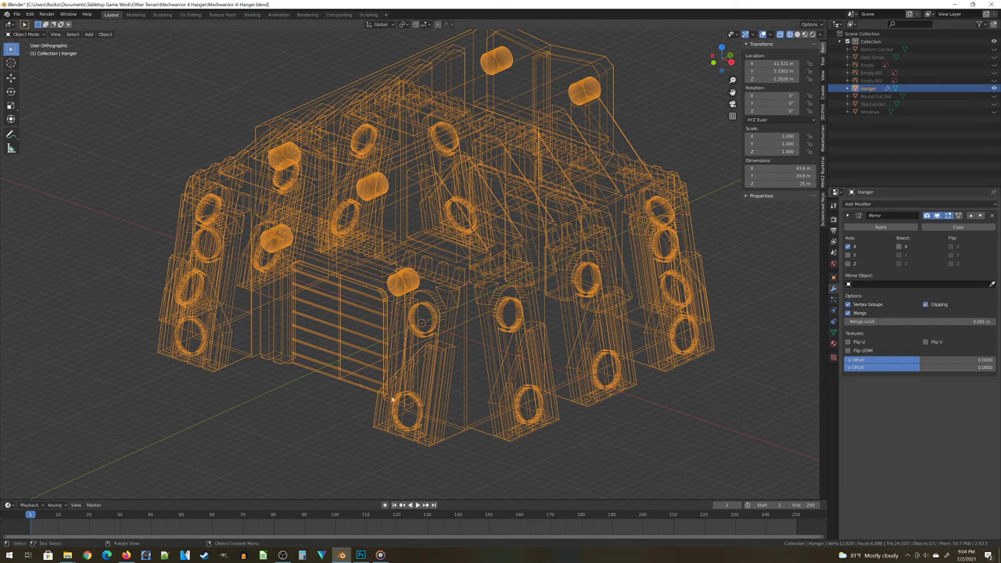
middle_click_drag(393, 409, 353, 364)
scroll(358, 365, "up", 6)
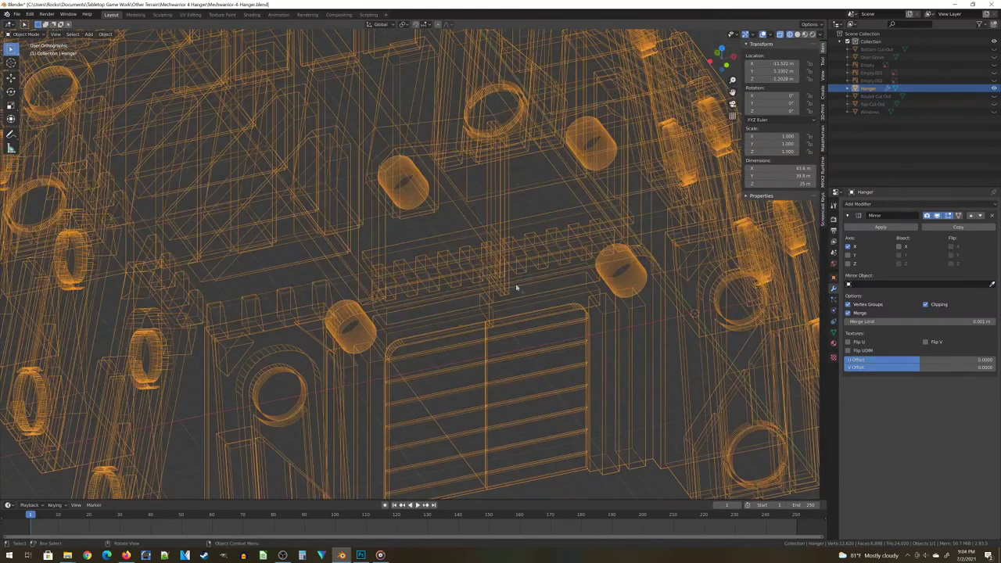
scroll(454, 269, "down", 2)
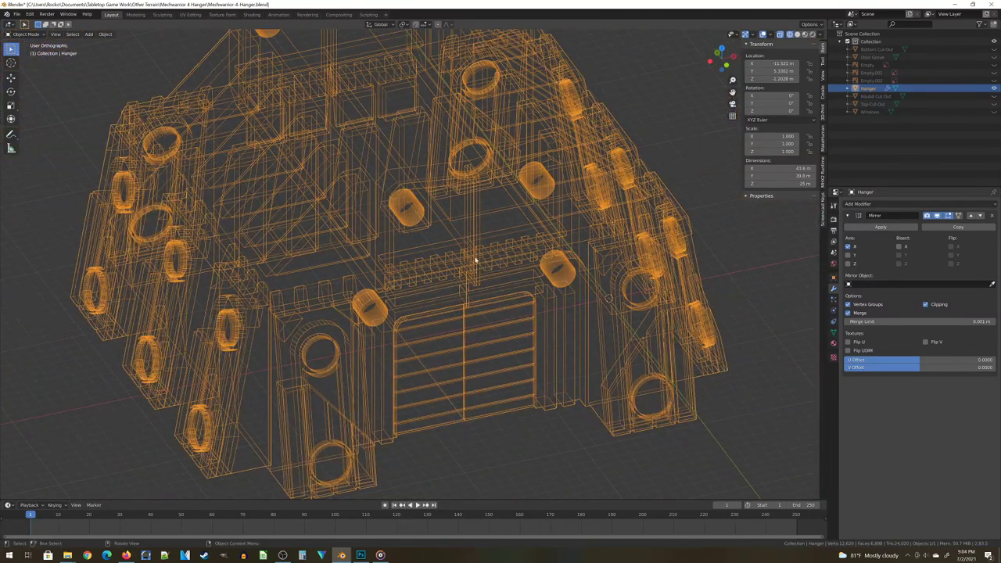
middle_click_drag(475, 261, 353, 393)
In Edit Mode, nudge the seam geometry 0.003343 m along X to close the gap
key("Tab")
scroll(353, 393, "up", 8)
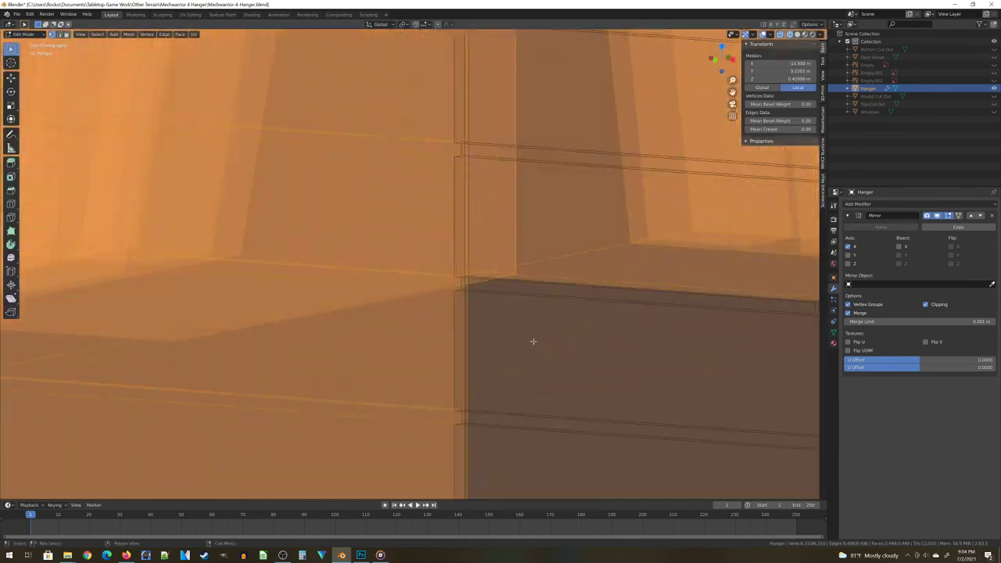
middle_click_drag(532, 341, 420, 499)
scroll(338, 415, "down", 8)
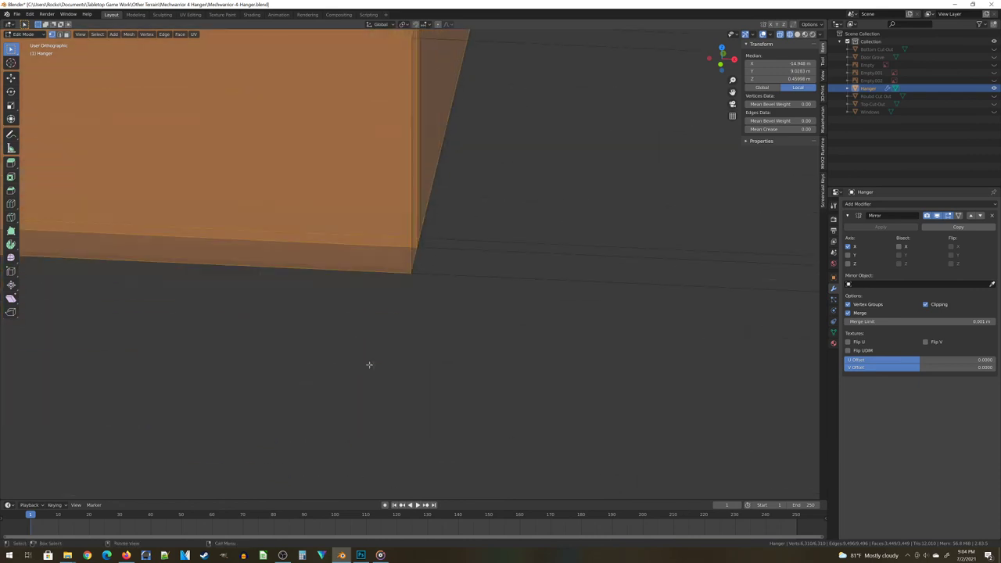
scroll(409, 299, "up", 6)
middle_click_drag(452, 286, 495, 238)
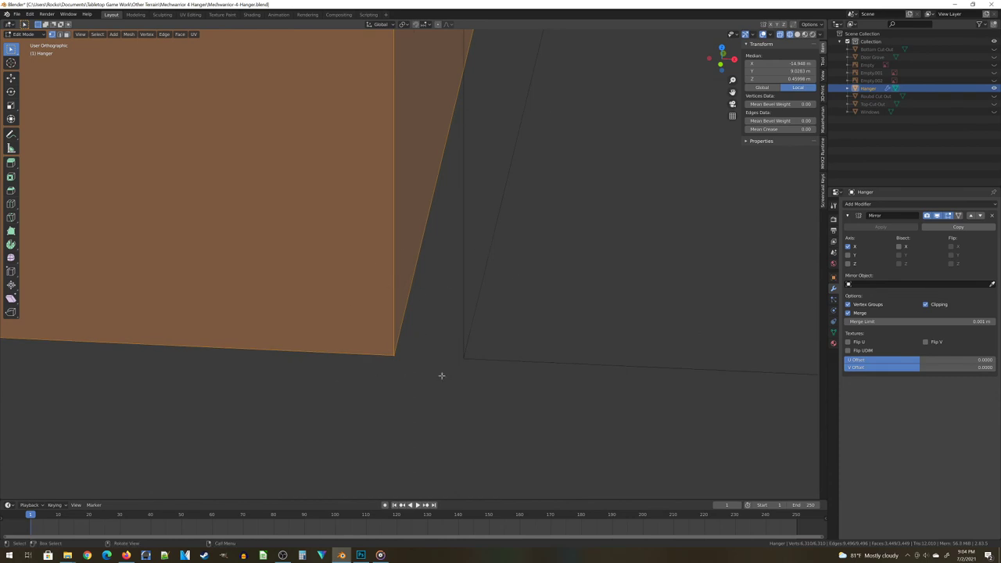
middle_click_drag(434, 469, 467, 428)
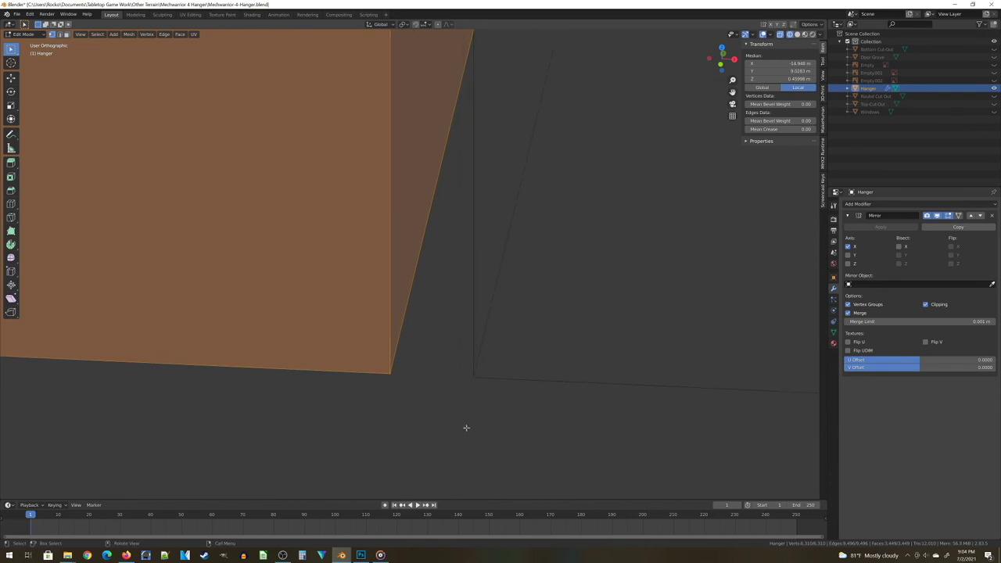
key("g")
key("x")
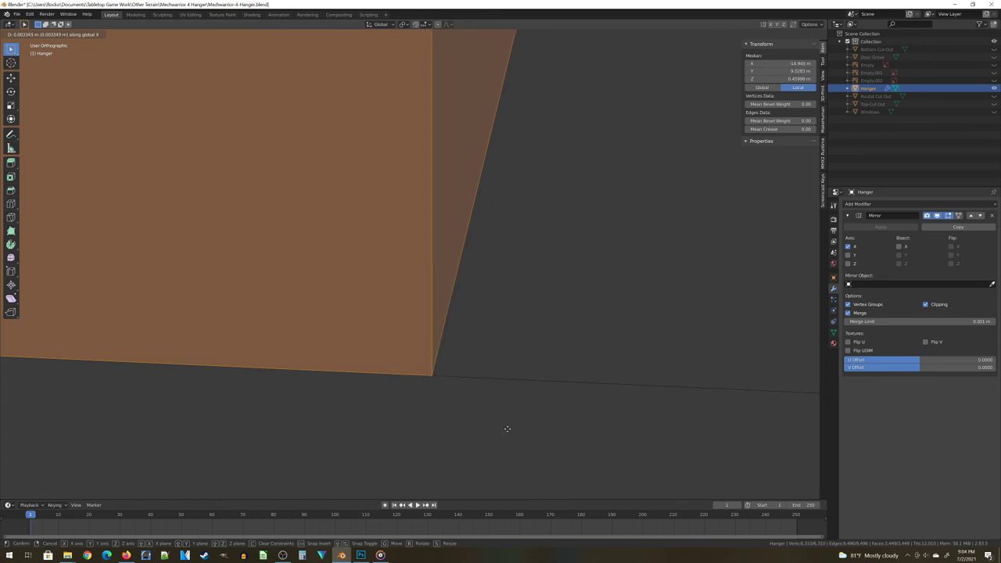
left_click(507, 429)
Switch the viewport to Solid shading to review the full mirrored hangar
scroll(498, 433, "down", 5)
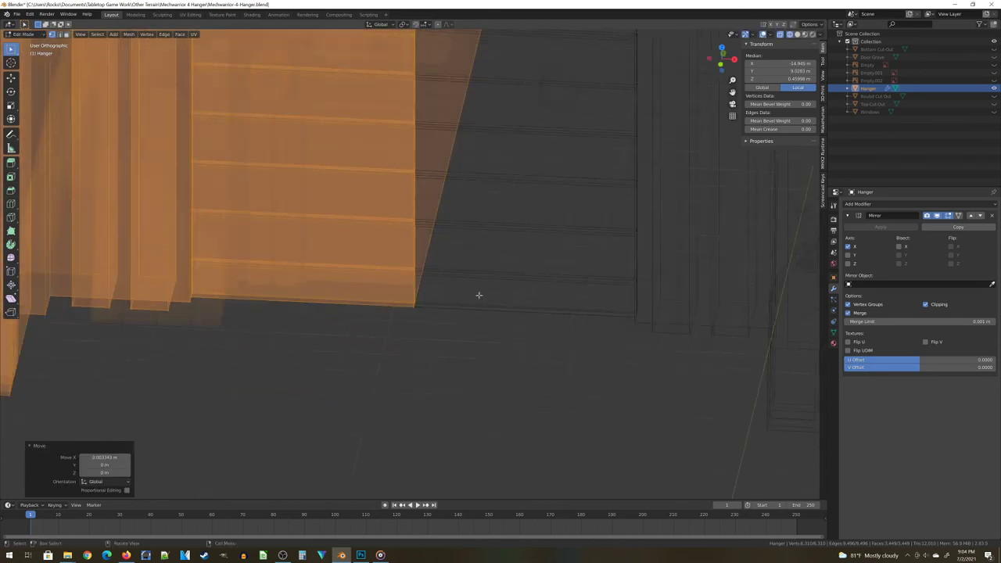
scroll(478, 295, "down", 2)
mouse_move(493, 299)
middle_mouse_down()
mouse_move(474, 292)
mouse_move(400, 304)
mouse_move(391, 217)
mouse_move(487, 242)
mouse_move(652, 253)
mouse_move(626, 265)
middle_mouse_up()
scroll(391, 217, "down", 2)
key("z")
left_click(582, 244)
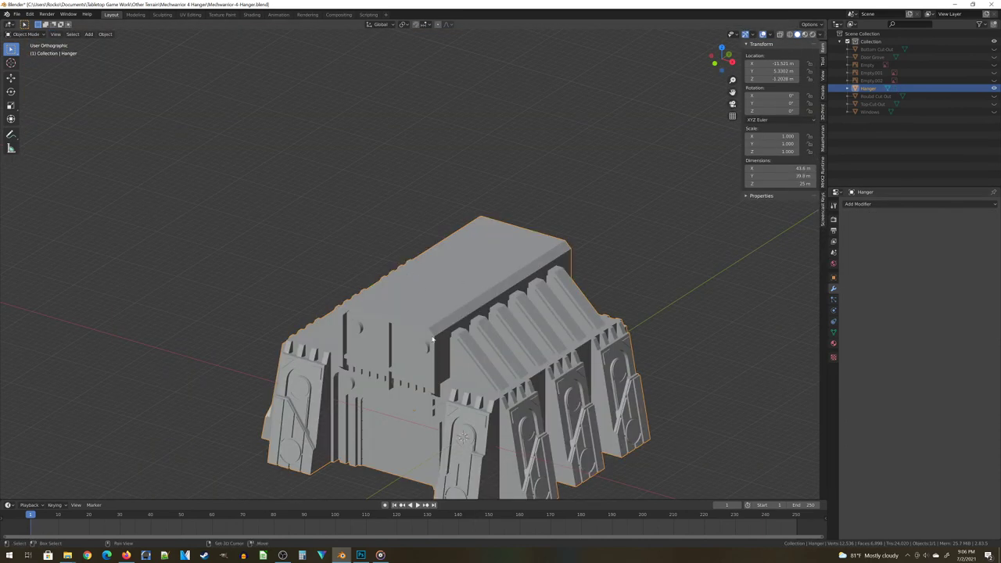
middle_click_drag(422, 235, 398, 338)
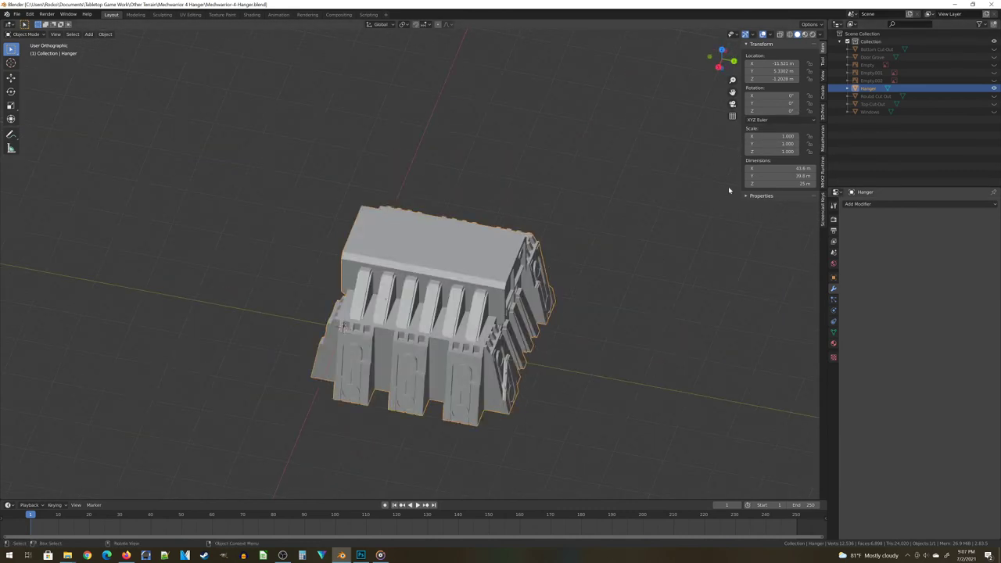
Export the scaled hangar as an STL file through File > Export > Stl (.stl)
middle_click_drag(596, 268, 539, 229, "shift")
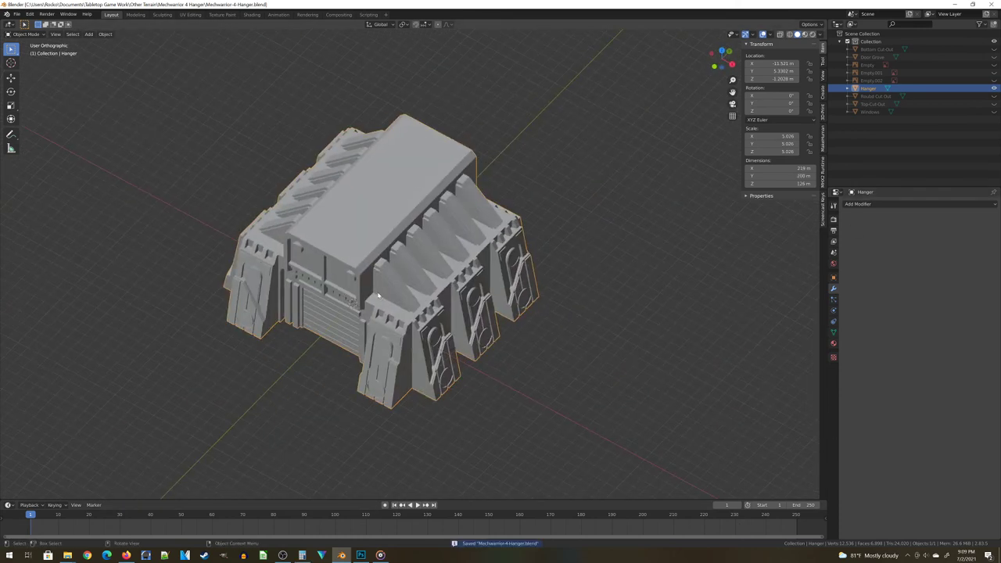
left_click(16, 14)
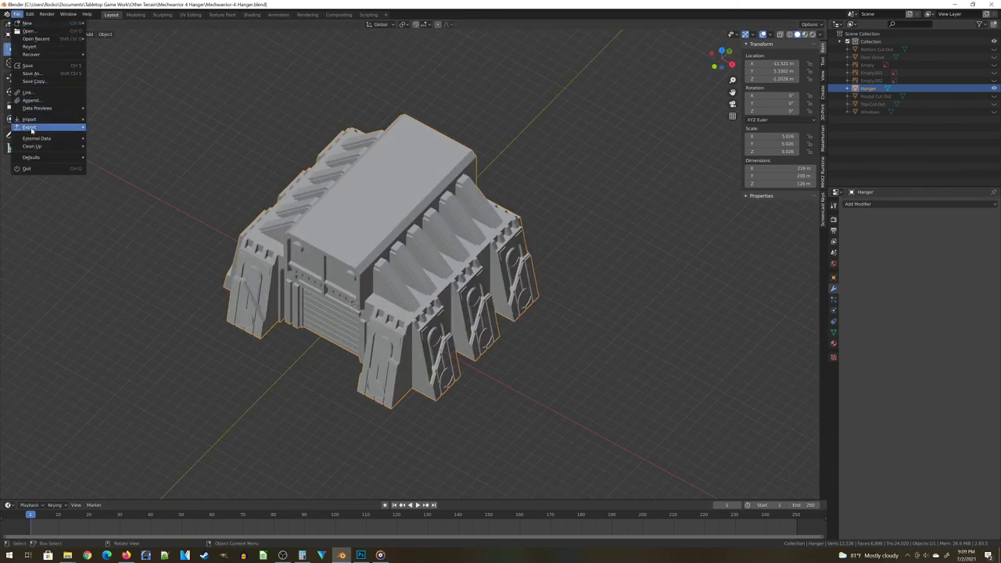
mouse_move(32, 127)
left_click(125, 164)
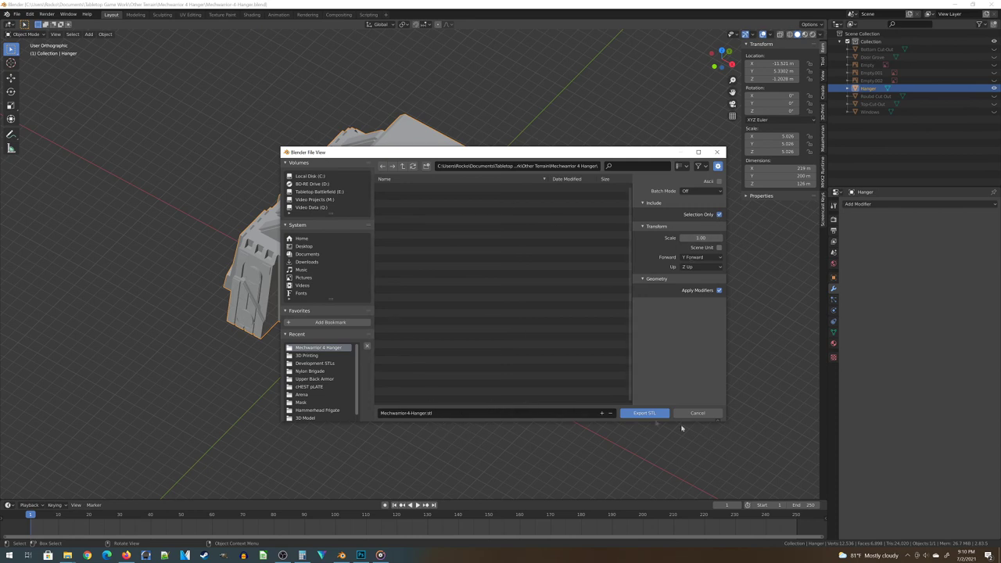
left_click(652, 412)
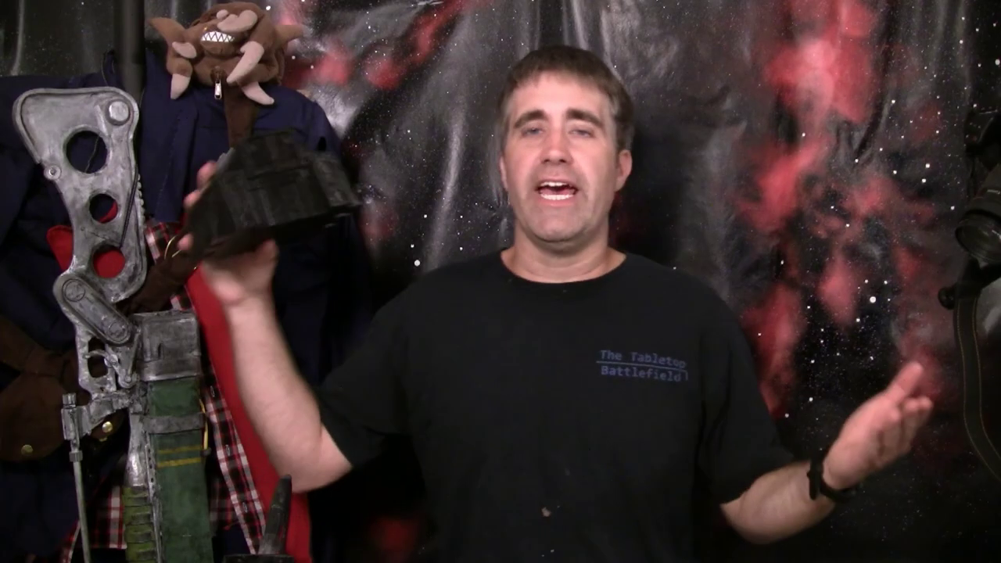